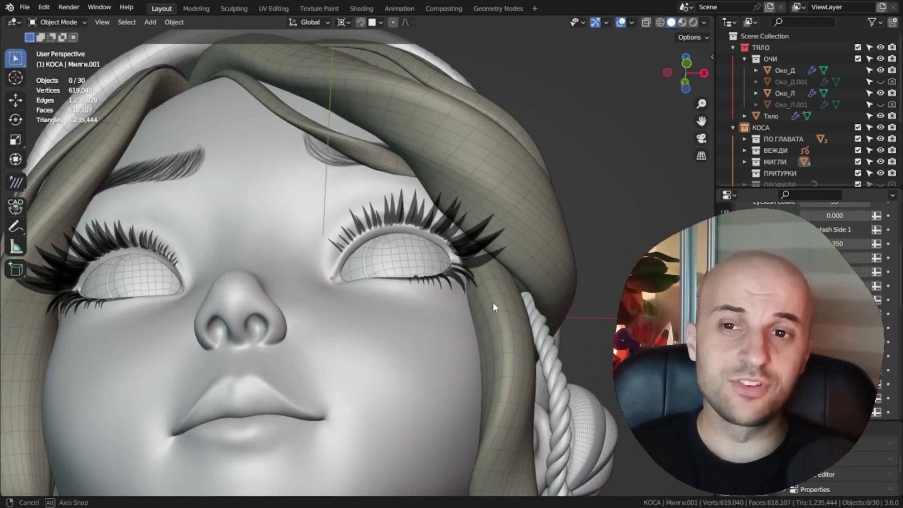
# - Set the Eyelash Count to 44 in the Eye Lashes modifier and try out its length, thickness and shape settings
pyautogui.scroll(-6, 493, 312)
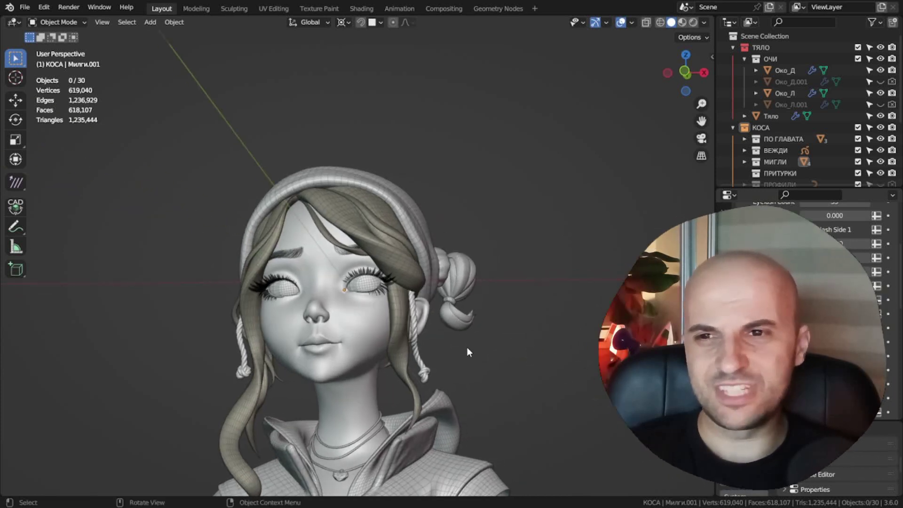
pyautogui.scroll(3, 467, 347)
pyautogui.moveTo(811, 189); pyautogui.dragTo(811, 98)
pyautogui.scroll(5, 383, 301)
pyautogui.scroll(-4, 383, 301)
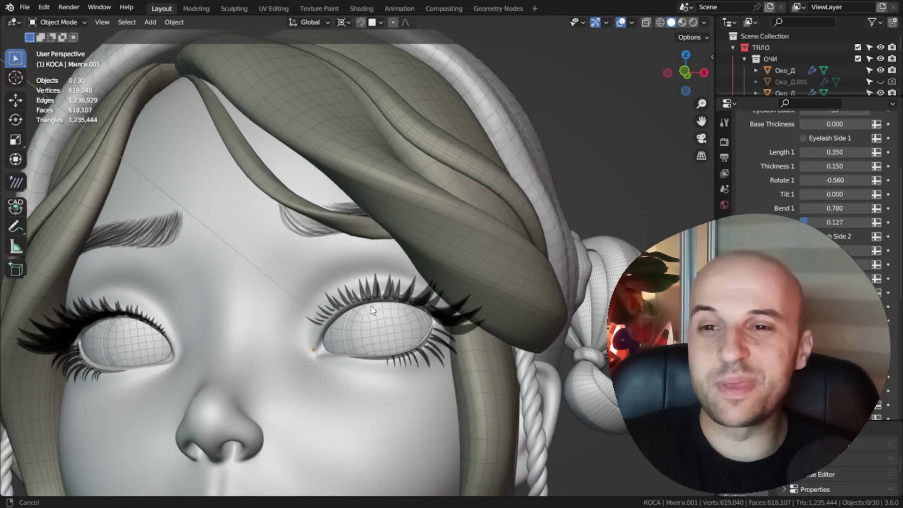
pyautogui.scroll(5, 813, 211)
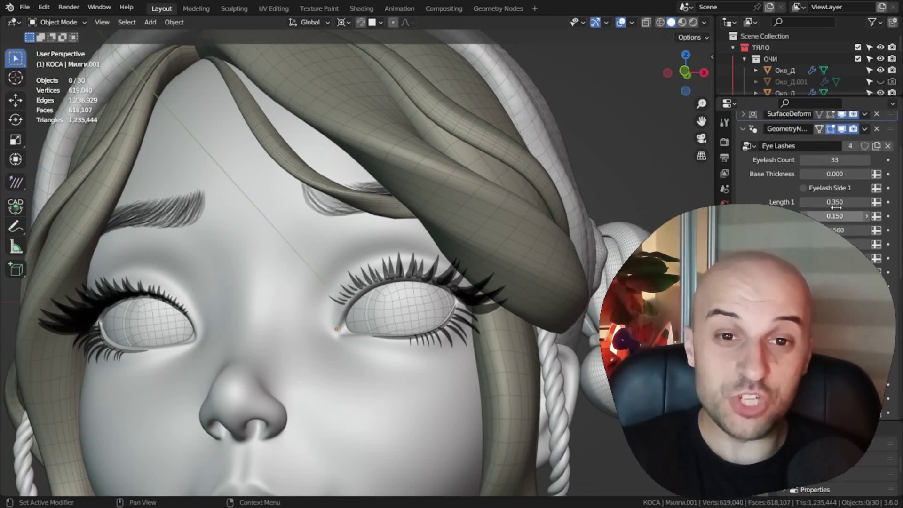
pyautogui.moveTo(834, 160)
pyautogui.mouseDown()
pyautogui.moveTo(805, 159)
pyautogui.moveTo(852, 160)
pyautogui.mouseUp()
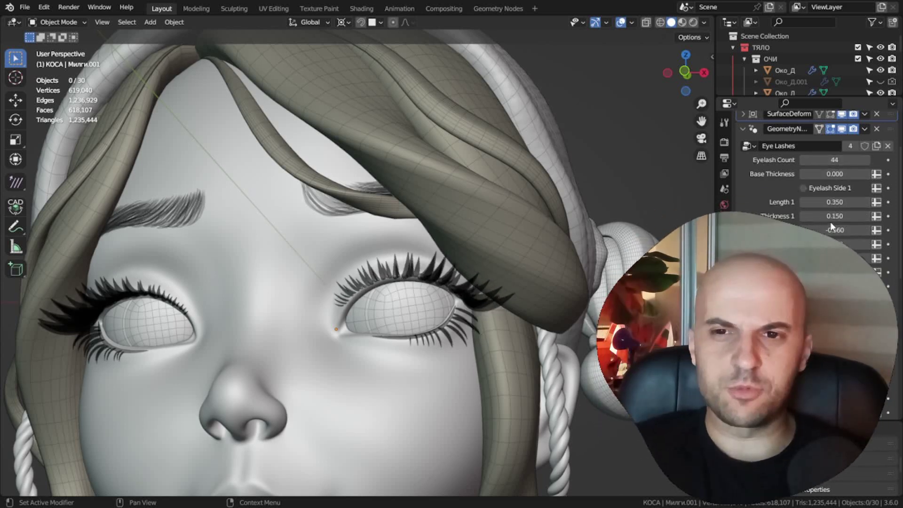
pyautogui.moveTo(832, 216)
pyautogui.mouseDown()
pyautogui.moveTo(855, 202)
pyautogui.moveTo(840, 202)
pyautogui.mouseUp()
pyautogui.moveTo(842, 258)
pyautogui.mouseDown()
pyautogui.moveTo(849, 258)
pyautogui.moveTo(838, 259)
pyautogui.mouseUp()
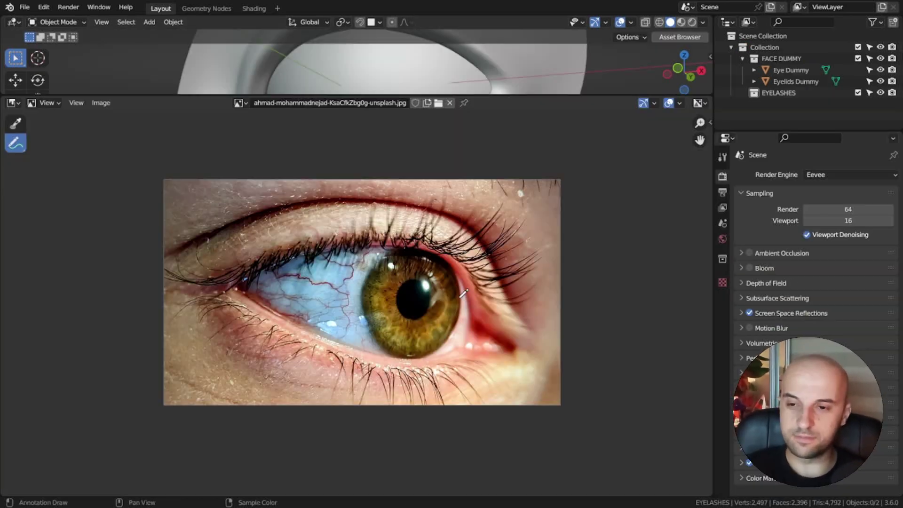
# - Sketch the upper lash line and several lash directions on the eye reference photo, and erase the annotation strokes
pyautogui.scroll(2, 464, 305)
pyautogui.moveTo(455, 317); pyautogui.dragTo(437, 339, button='middle')
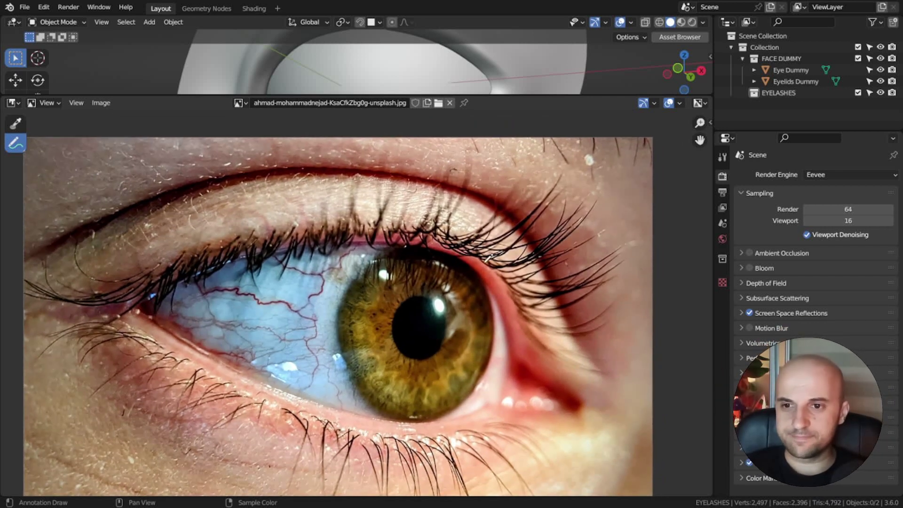
pyautogui.moveTo(130, 285); pyautogui.dragTo(206, 255)
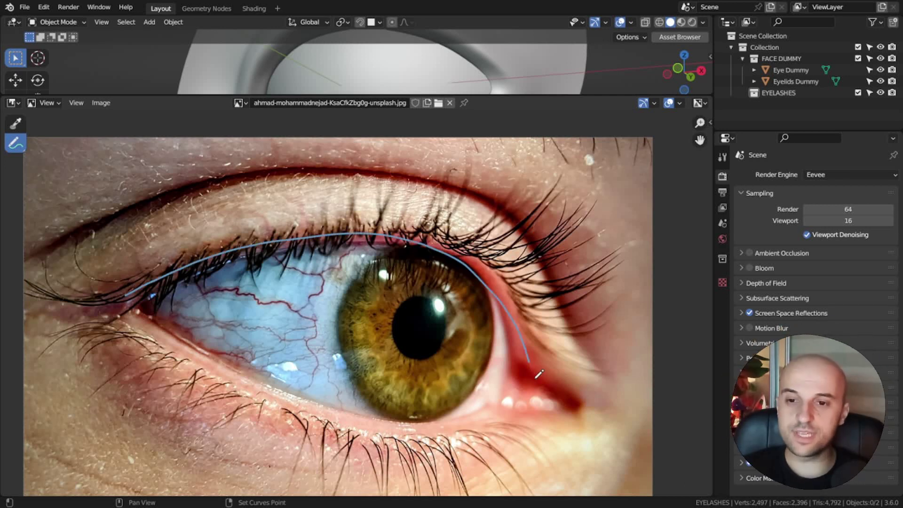
pyautogui.moveTo(484, 447)
pyautogui.keyDown('ctrl'); pyautogui.mouseDown()
pyautogui.moveTo(141, 339)
pyautogui.moveTo(497, 310)
pyautogui.mouseUp(); pyautogui.keyUp('ctrl')
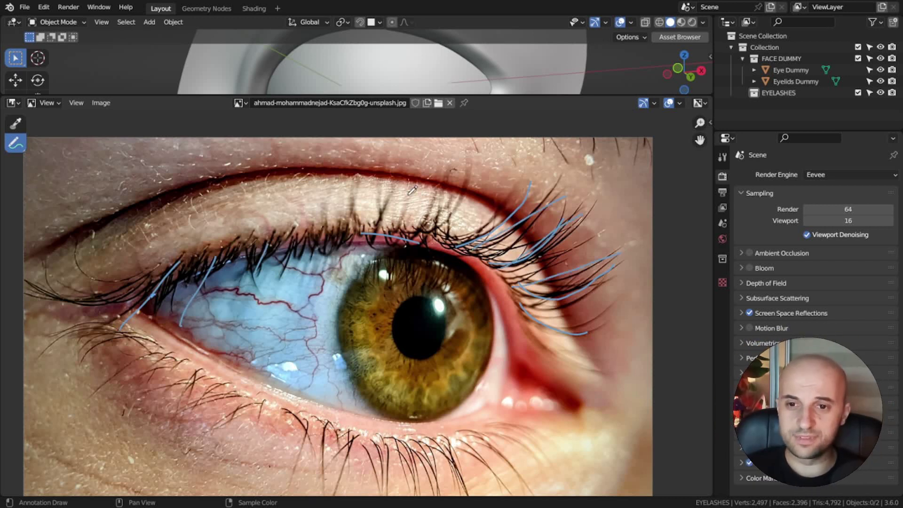
pyautogui.keyDown('ctrl'); pyautogui.moveTo(564, 337); pyautogui.dragTo(502, 240); pyautogui.keyUp('ctrl')
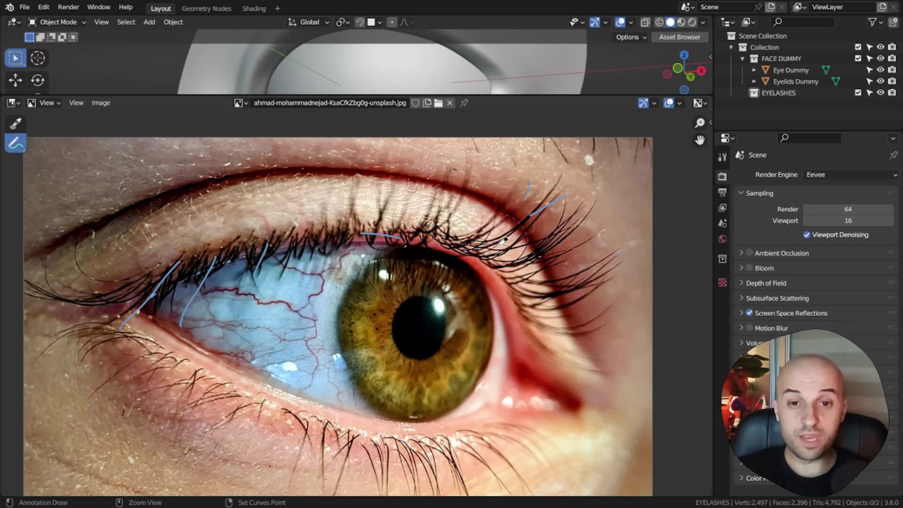
pyautogui.keyDown('ctrl'); pyautogui.moveTo(243, 244); pyautogui.dragTo(158, 322); pyautogui.keyUp('ctrl')
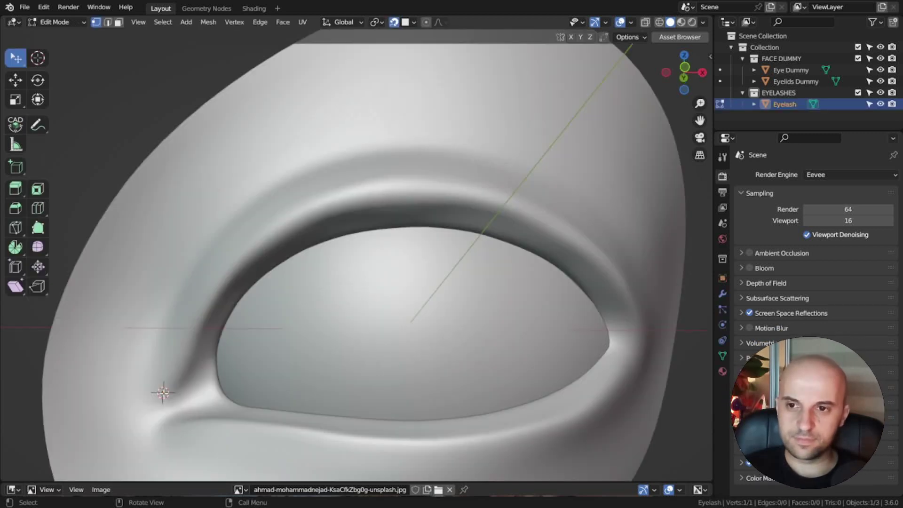
# - Extrude the Eyelash object's vertex six times along the upper eyelid rim, forming an edge chain from corner to corner
pyautogui.press('e')
pyautogui.click(242, 287)
pyautogui.press('e')
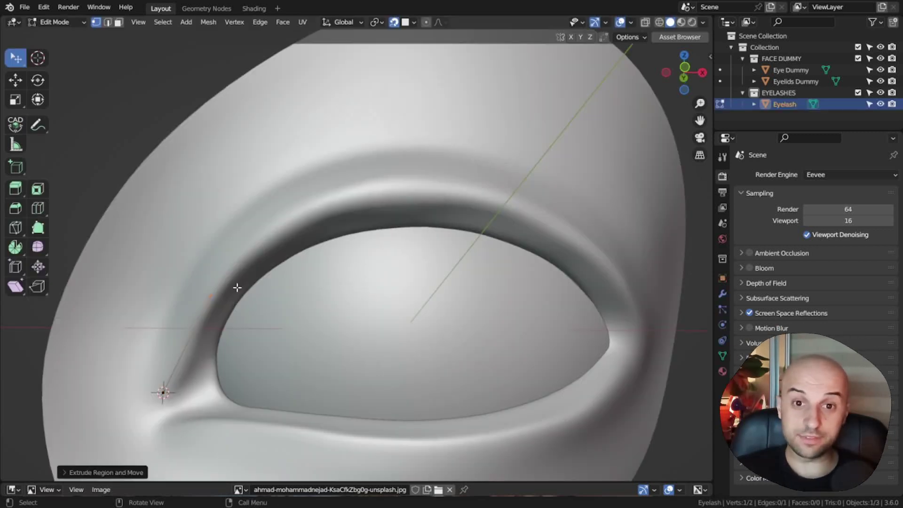
pyautogui.click(349, 210)
pyautogui.press('e')
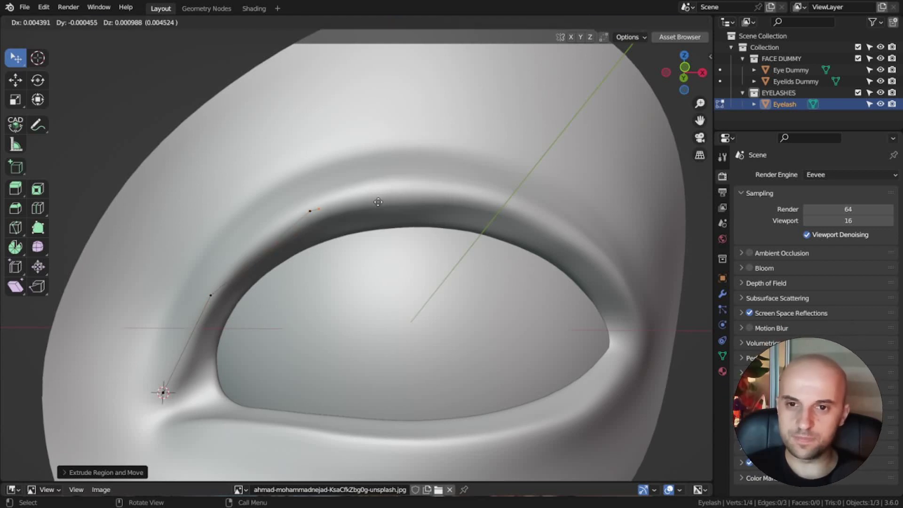
pyautogui.click(477, 182)
pyautogui.press('e')
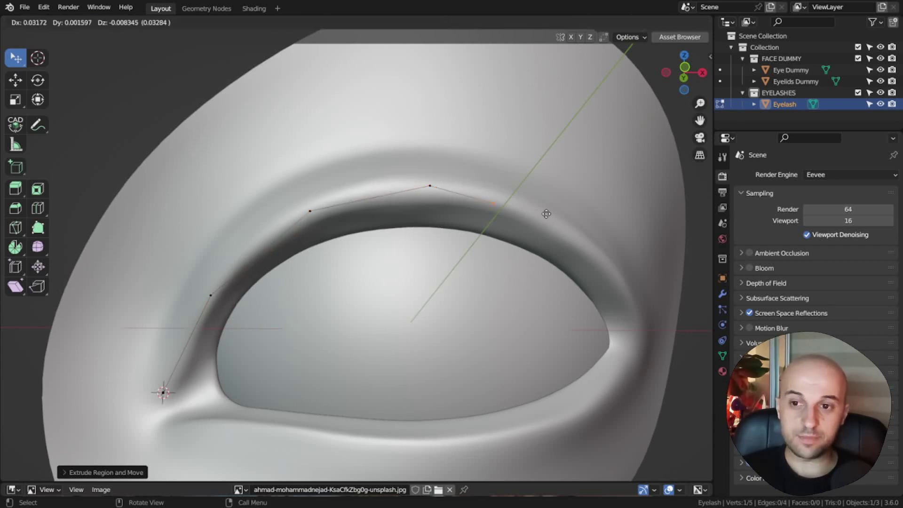
pyautogui.click(584, 219)
pyautogui.moveTo(584, 216); pyautogui.dragTo(563, 213, button='middle')
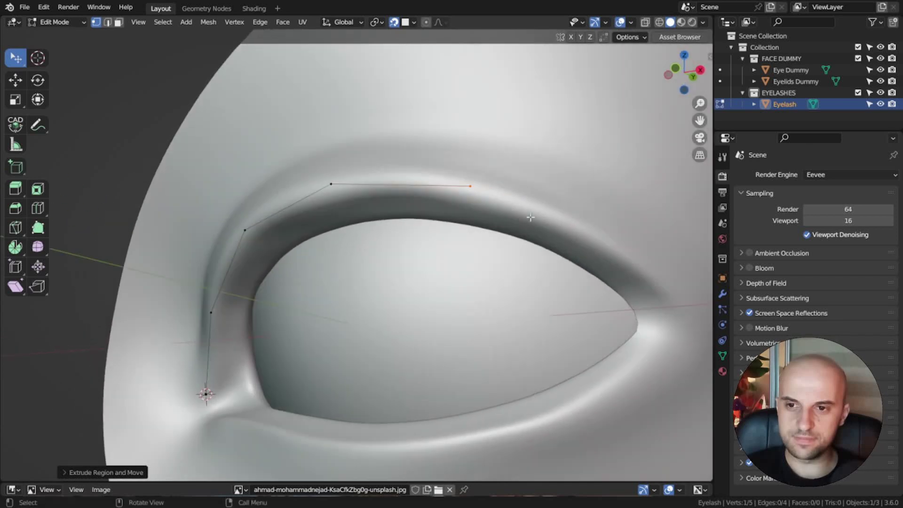
pyautogui.press('e')
pyautogui.click(641, 248)
pyautogui.moveTo(641, 248); pyautogui.dragTo(564, 266, button='middle')
pyautogui.press('e')
pyautogui.click(663, 348)
# - Reposition the vertices of the edge chain so it follows the upper eyelid rim more evenly
pyautogui.moveTo(659, 347); pyautogui.dragTo(355, 256, button='middle')
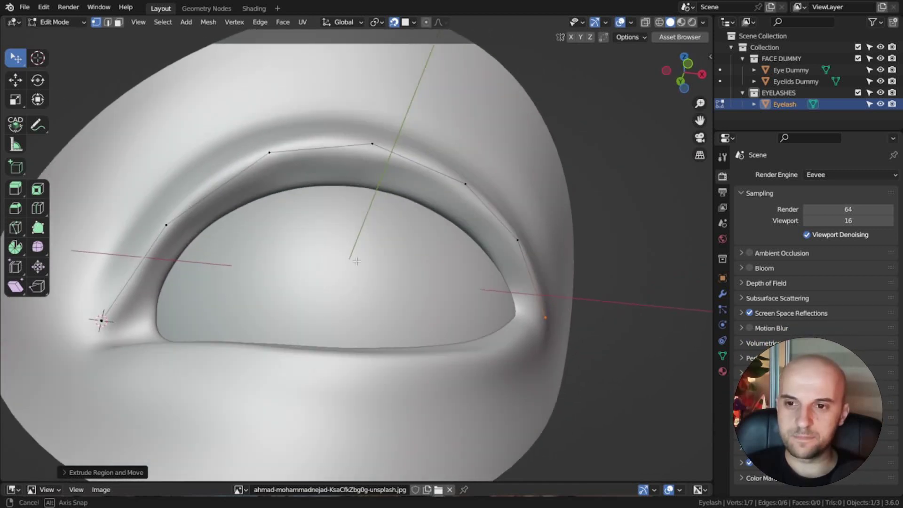
pyautogui.press('g')
pyautogui.click(108, 314)
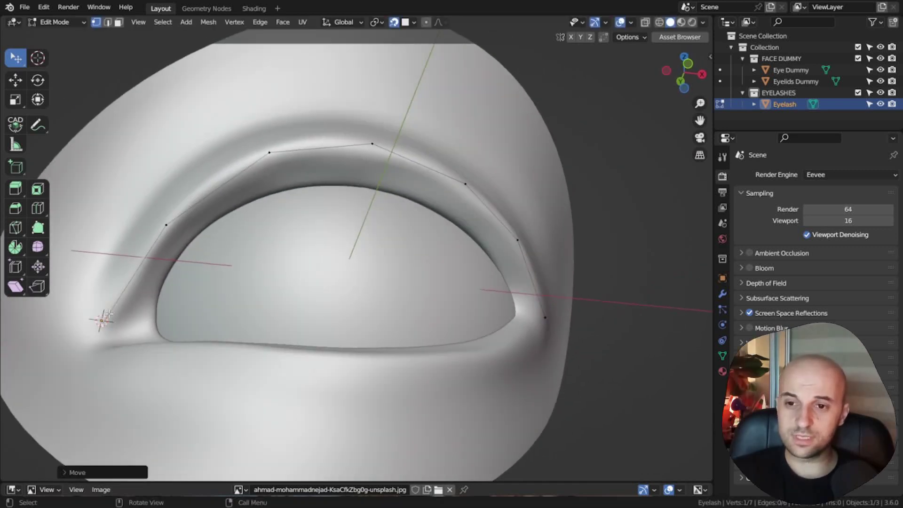
pyautogui.click(165, 223)
pyautogui.press('g')
pyautogui.click(164, 219)
pyautogui.click(269, 152)
pyautogui.press('g')
pyautogui.click(263, 153)
pyautogui.click(374, 142)
pyautogui.press('g')
pyautogui.click(373, 144)
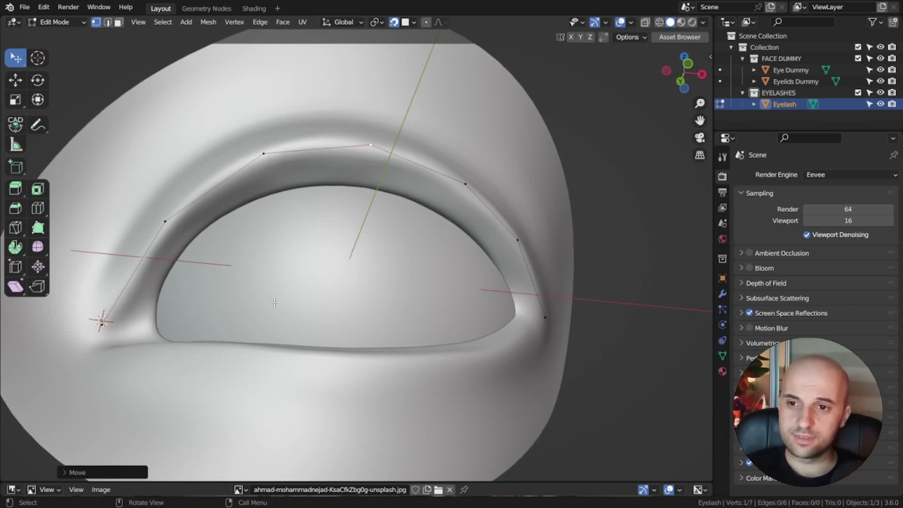
# - Create a new geometry node tree on the Eyelash object and name it Eyelashes
pyautogui.hotkey('ctrl', 'pagedown')
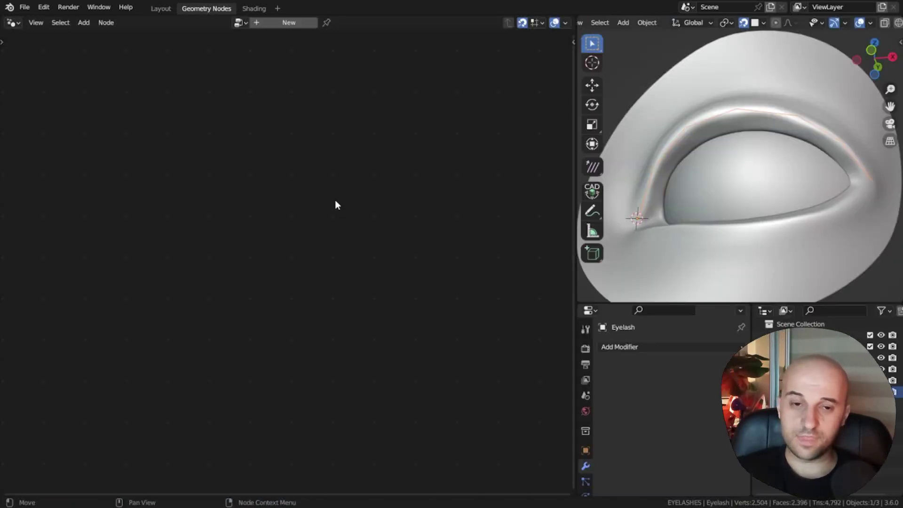
pyautogui.click(256, 26)
pyautogui.click(266, 24)
pyautogui.write('Eyelashes')
pyautogui.press('Return')
pyautogui.press('Home')
# - Insert a Subdivision Surface node between Group Input and Group Output and set its level to 2
pyautogui.hotkey('shift', 'a')
pyautogui.write('subdi')
pyautogui.press('Down')
pyautogui.press('Down')
pyautogui.press('Return')
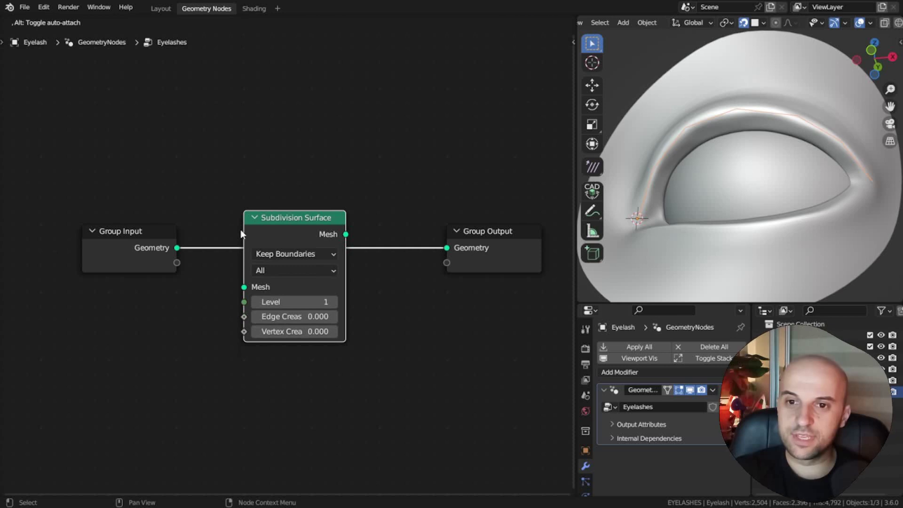
pyautogui.click(241, 230)
pyautogui.click(334, 302)
pyautogui.click(334, 302)
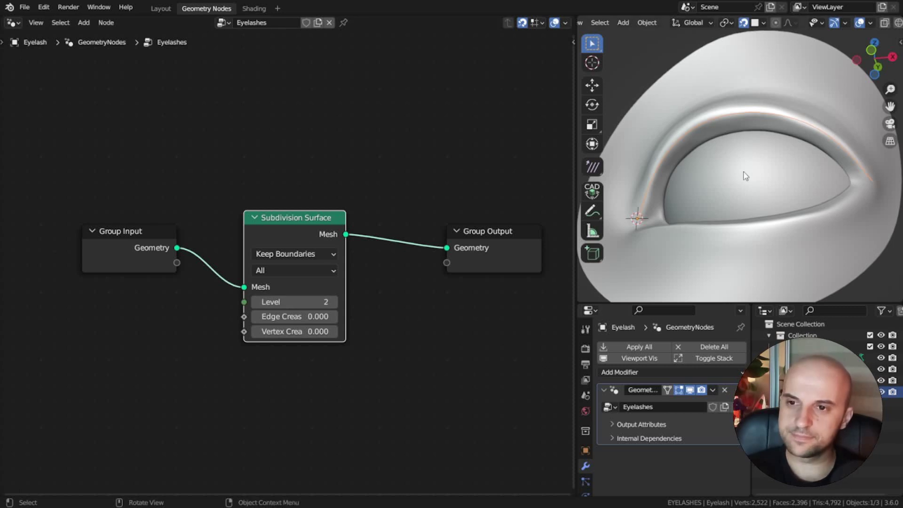
# - Adjust a vertex near the middle of the upper eyelid's edge chain
pyautogui.press('Tab')
pyautogui.moveTo(746, 176); pyautogui.dragTo(766, 159, button='middle')
pyautogui.click(755, 140)
pyautogui.press('g')
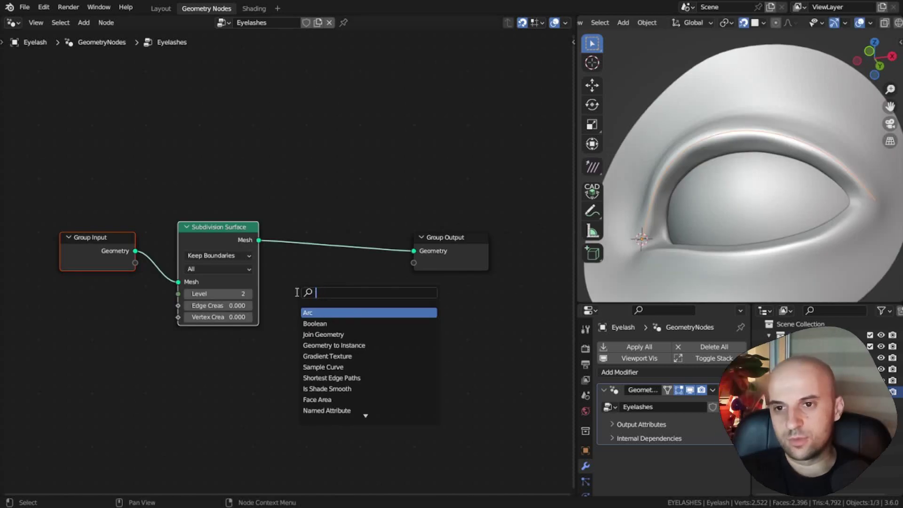
# - Insert a Mesh to Curve node between Subdivision Surface and Group Output
pyautogui.write('to c')
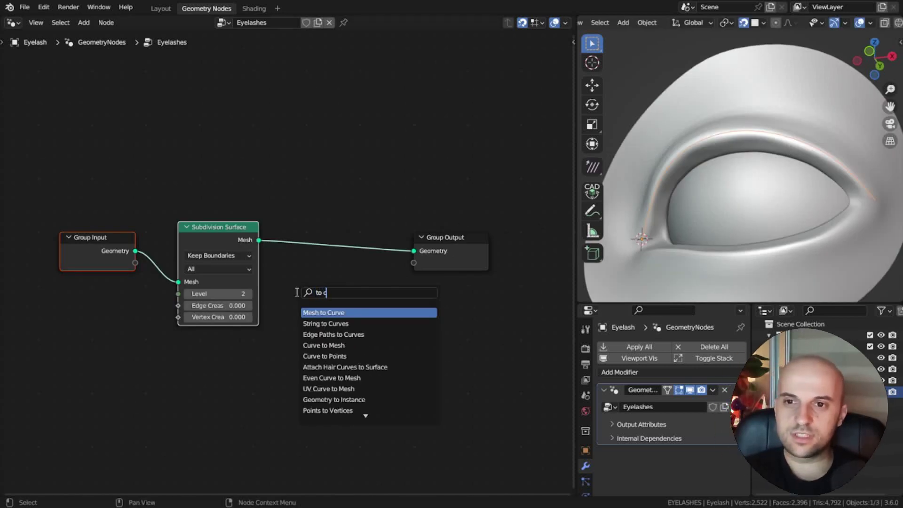
pyautogui.write('urve')
pyautogui.press('Return')
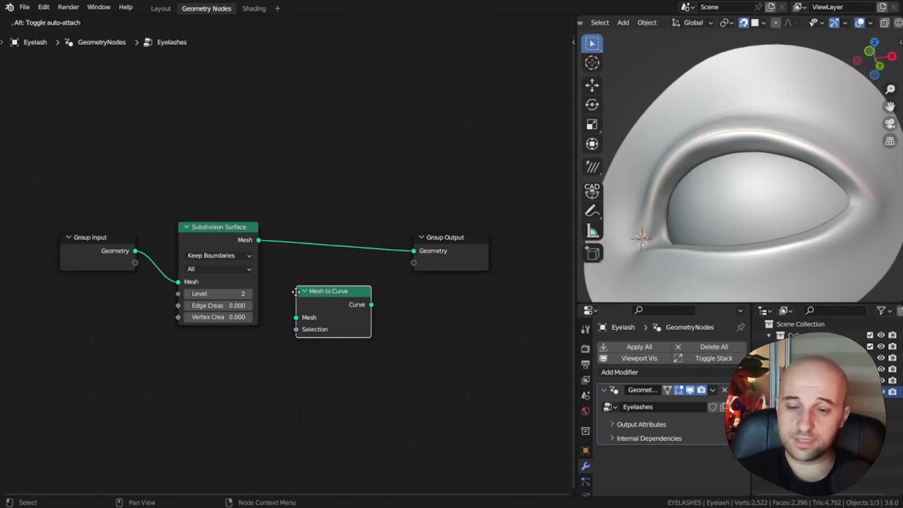
pyautogui.click(278, 235)
pyautogui.scroll(2, 277, 236)
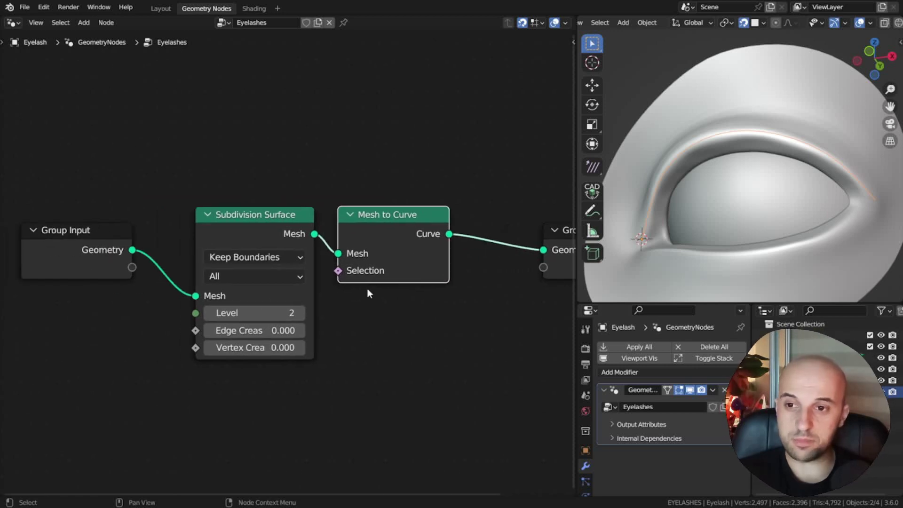
# - Move the nodes before Group Output further away from it to make room for more nodes
pyautogui.scroll(-2, 362, 329)
pyautogui.moveTo(357, 348); pyautogui.dragTo(186, 214)
pyautogui.scroll(-2, 223, 262)
pyautogui.scroll(-1, 222, 263)
pyautogui.press('g')
pyautogui.click(166, 313)
# - Insert a Capture Attribute node after Mesh to Curve
pyautogui.press('Home')
pyautogui.scroll(2, 322, 306)
pyautogui.moveTo(322, 305); pyautogui.dragTo(310, 310, button='middle')
pyautogui.press('q')
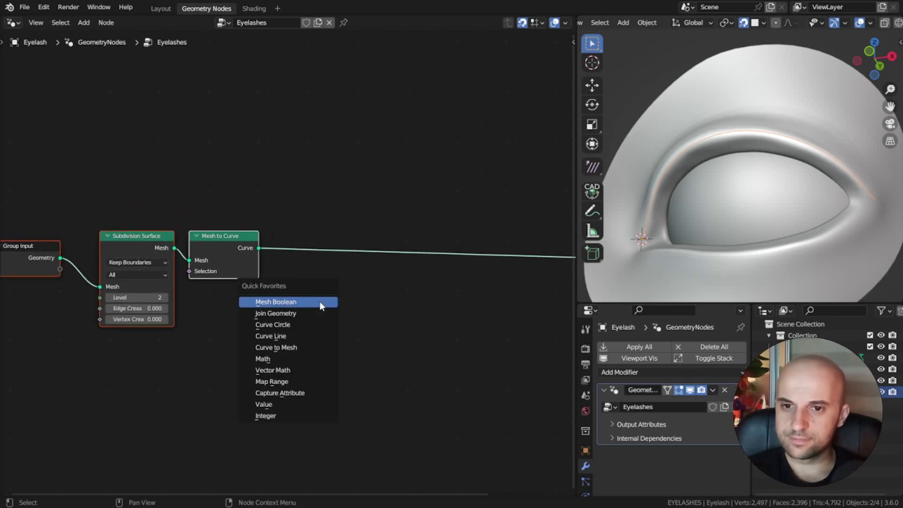
pyautogui.click(282, 393)
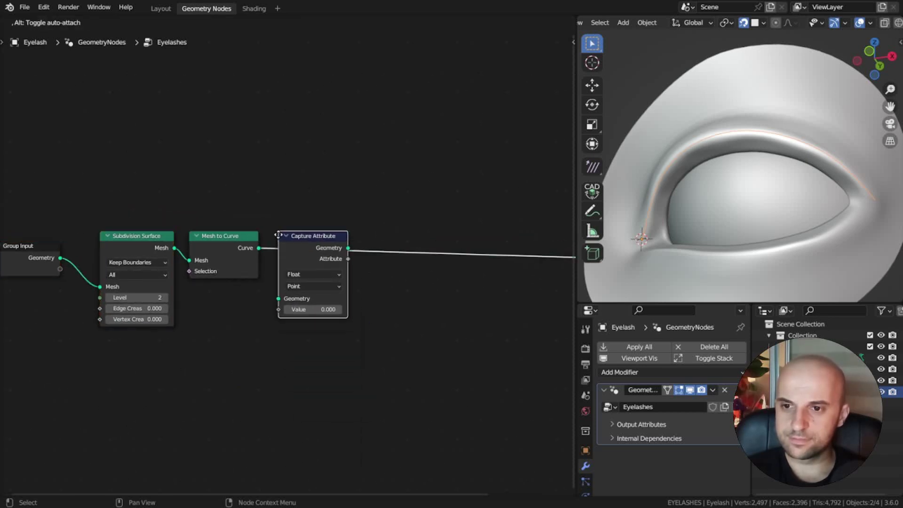
pyautogui.click(278, 233)
pyautogui.scroll(3, 320, 263)
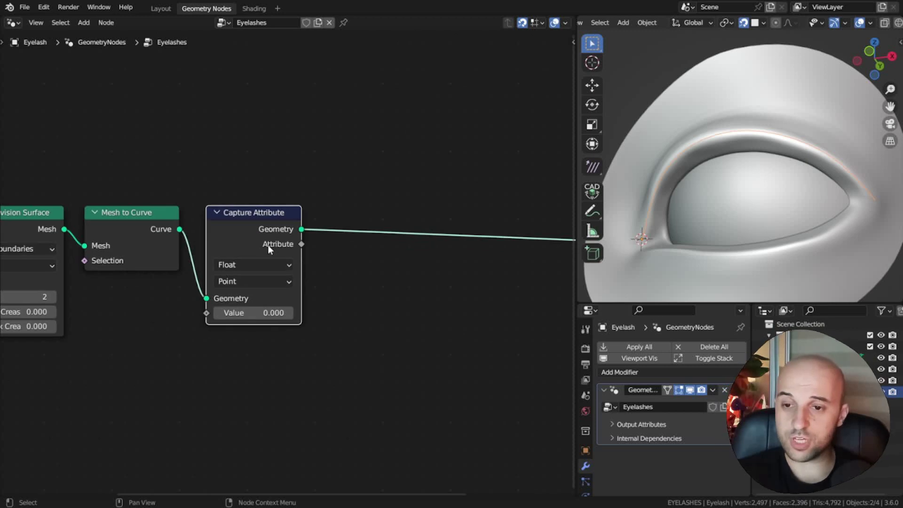
# - Feed a Spline Parameter node's Factor into the Capture Attribute value and hide the parameter node's unused sockets
pyautogui.moveTo(281, 290); pyautogui.dragTo(385, 346)
pyautogui.write('fact')
pyautogui.press('Return')
pyautogui.click(376, 331)
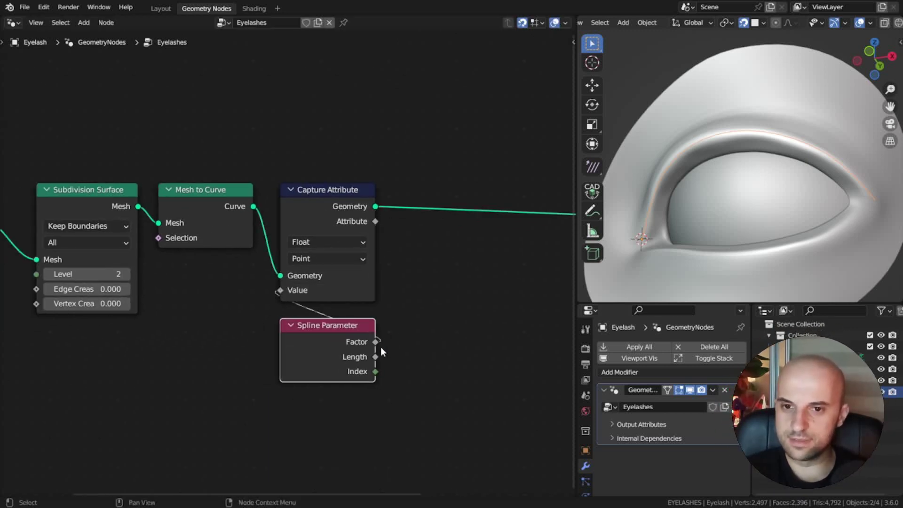
pyautogui.scroll(2, 244, 312)
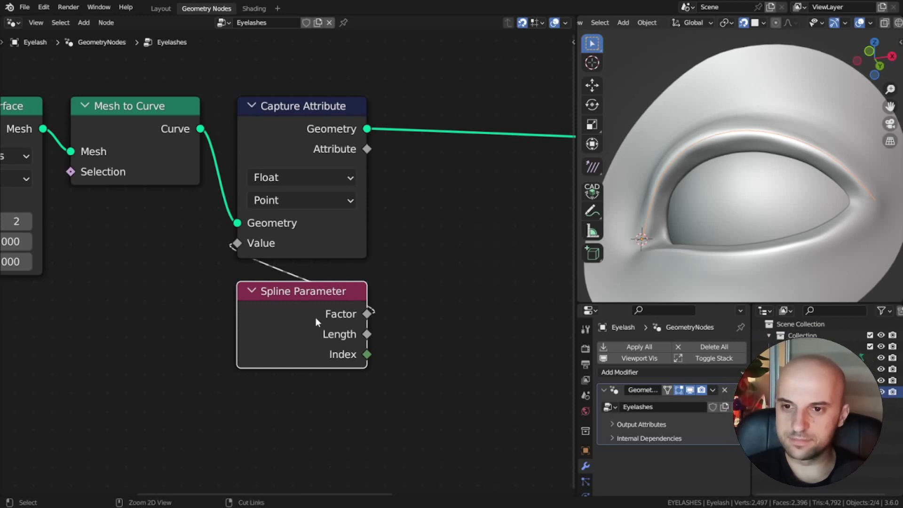
pyautogui.hotkey('ctrl', 'h')
# - Duplicate the Capture Attribute node, insert the copy after the original and set its data type to Vector
pyautogui.scroll(-2, 388, 310)
pyautogui.moveTo(388, 316); pyautogui.dragTo(219, 266, button='middle')
pyautogui.click(163, 227)
pyautogui.hotkey('shift', 'd')
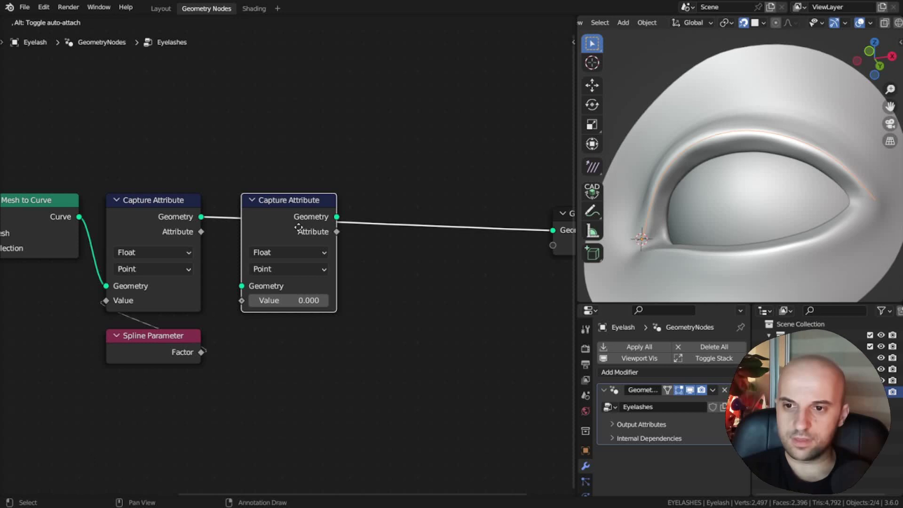
pyautogui.click(299, 228)
pyautogui.click(281, 251)
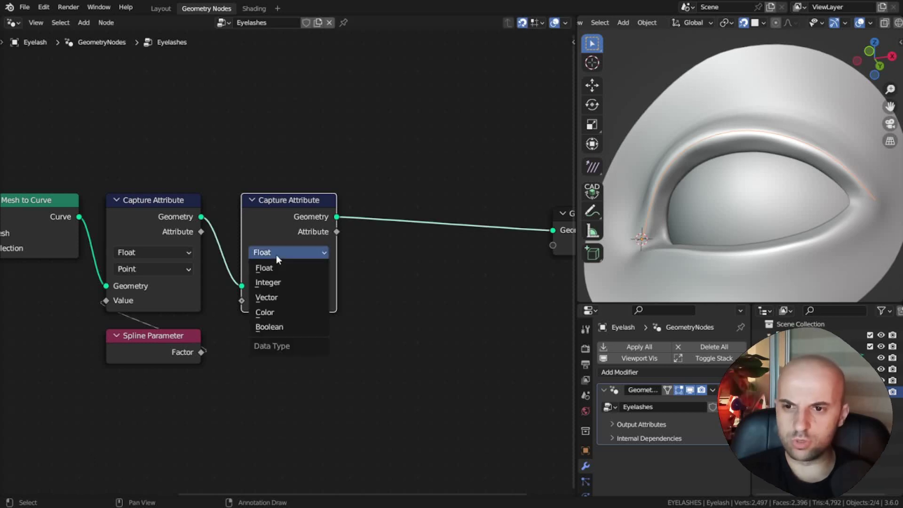
pyautogui.click(276, 299)
# - Add two more copies of the Vector Capture Attribute node to the chain before Group Output
pyautogui.moveTo(395, 230); pyautogui.dragTo(488, 231)
pyautogui.click(216, 233)
pyautogui.hotkey('shift', 'd')
pyautogui.click(302, 235)
pyautogui.hotkey('shift', 'd')
pyautogui.click(387, 236)
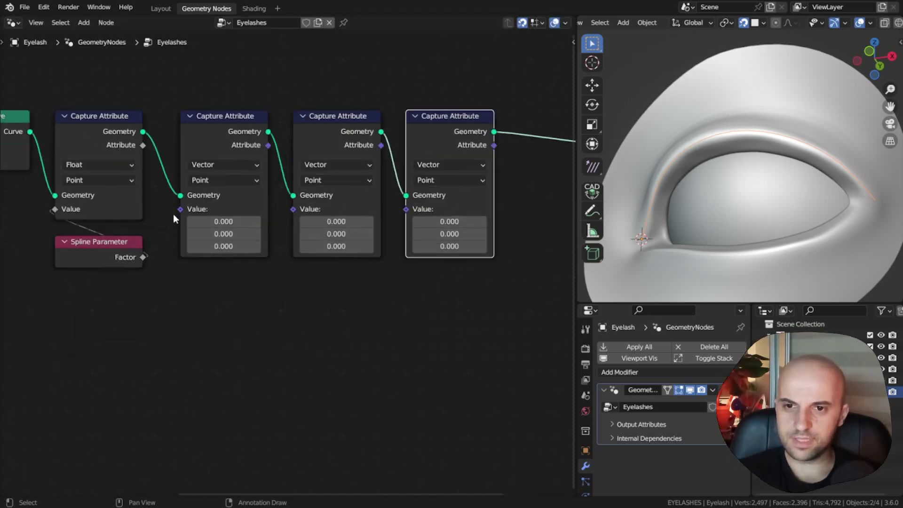
# - Connect a Position node to the first Vector Capture Attribute's value and place it beneath that node
pyautogui.moveTo(180, 208); pyautogui.dragTo(238, 282)
pyautogui.write('pos')
pyautogui.press('Return')
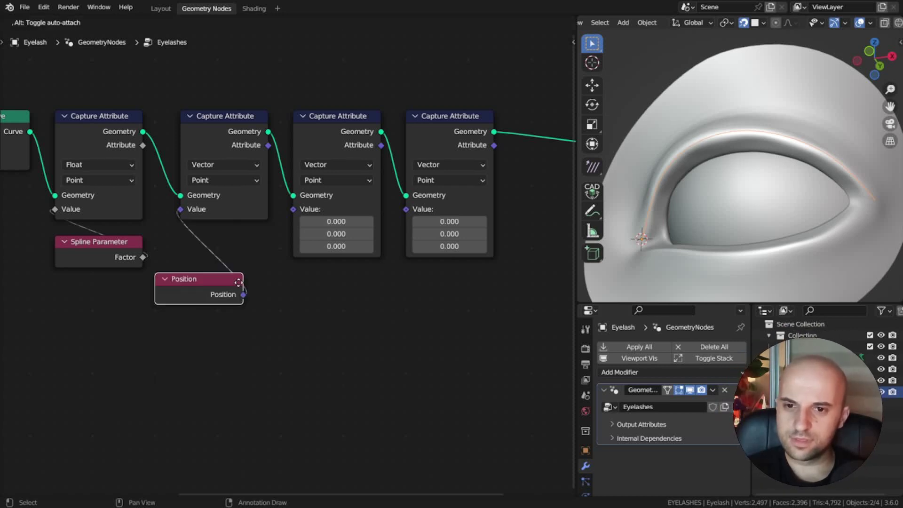
pyautogui.click(270, 243)
# - Connect a Curve Tangent node to the second Vector Capture Attribute's value and place it beneath that node
pyautogui.moveTo(293, 209); pyautogui.dragTo(367, 278)
pyautogui.write('tang')
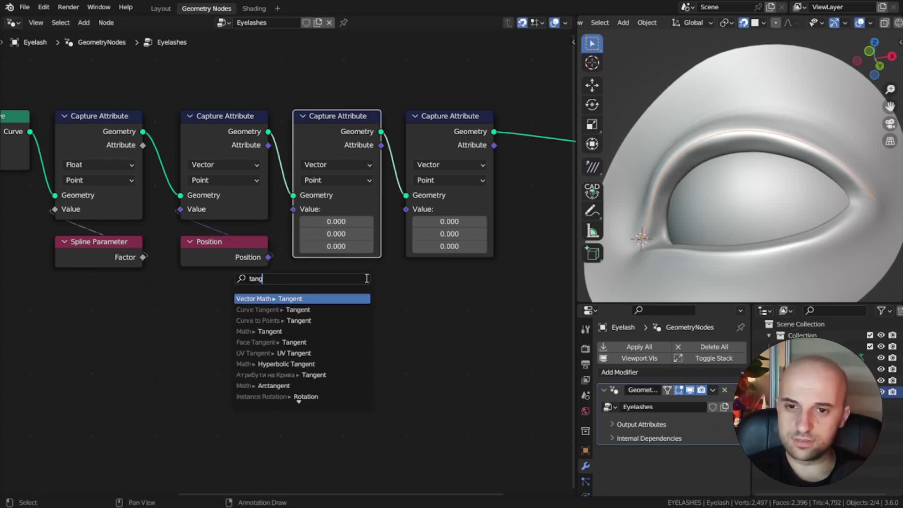
pyautogui.press('Down')
pyautogui.press('Return')
pyautogui.click(315, 283)
# - Connect a Normal node to the last Capture Attribute's value and place it beneath that node
pyautogui.moveTo(406, 208); pyautogui.dragTo(462, 278)
pyautogui.write('norma')
pyautogui.press('Return')
pyautogui.click(469, 262)
pyautogui.moveTo(402, 320); pyautogui.dragTo(423, 357, button='middle')
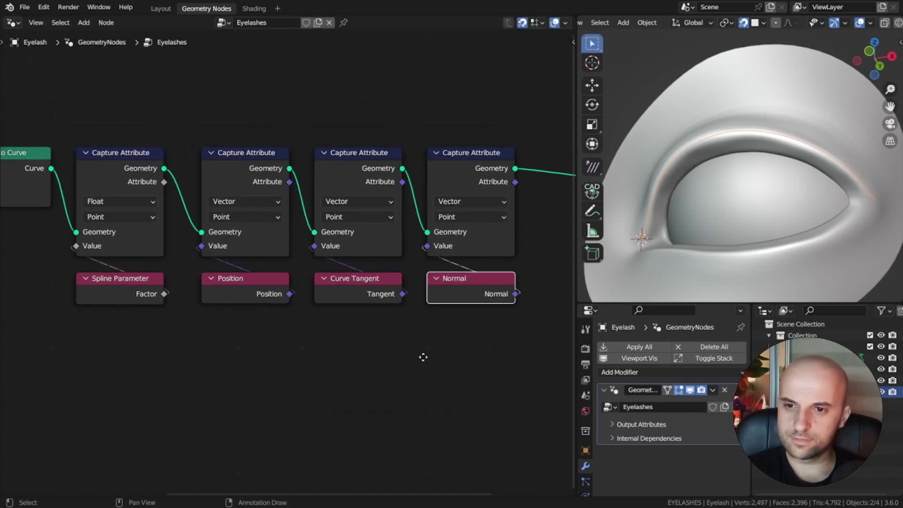
# - Add reroutes to the attribute outputs of the four Capture Attribute nodes and bring them out below the node chain
pyautogui.scroll(-4, 422, 355)
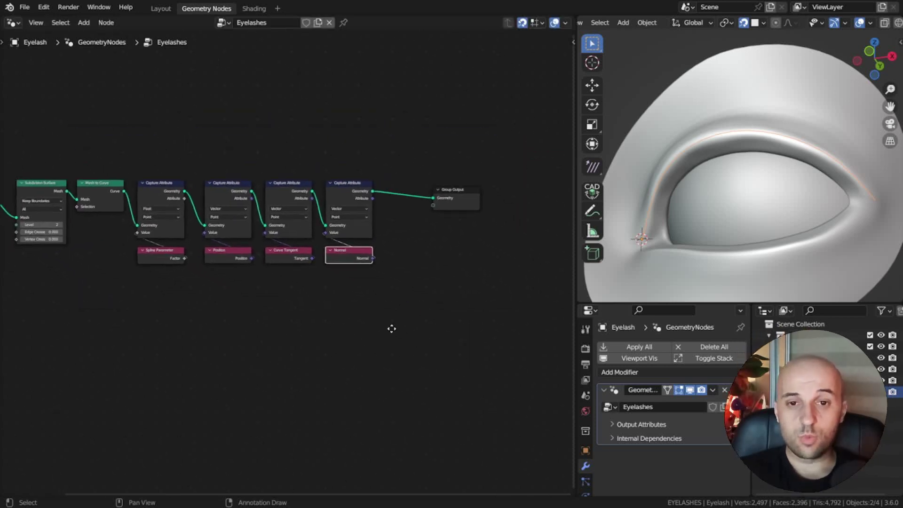
pyautogui.moveTo(148, 190); pyautogui.dragTo(189, 296)
pyautogui.write('r')
pyautogui.press('Return')
pyautogui.click(201, 305)
pyautogui.moveTo(216, 190); pyautogui.dragTo(243, 279)
pyautogui.write('r')
pyautogui.press('Return')
pyautogui.click(242, 272)
pyautogui.write('r')
pyautogui.moveTo(276, 189); pyautogui.dragTo(329, 313)
pyautogui.press('Return')
pyautogui.click(359, 286)
# - Arrange the four attribute reroutes in an evenly spaced vertical column below the last Capture Attribute node
pyautogui.scroll(4, 289, 261)
pyautogui.press('g')
pyautogui.click(447, 316)
pyautogui.moveTo(207, 261); pyautogui.dragTo(259, 301)
pyautogui.press('g')
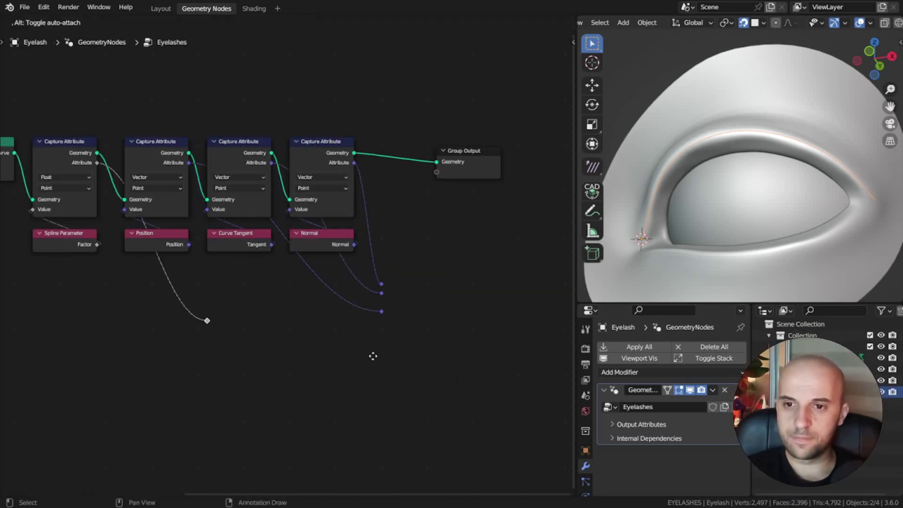
pyautogui.press('g')
pyautogui.click(417, 293)
pyautogui.moveTo(399, 308); pyautogui.dragTo(383, 307, button='middle')
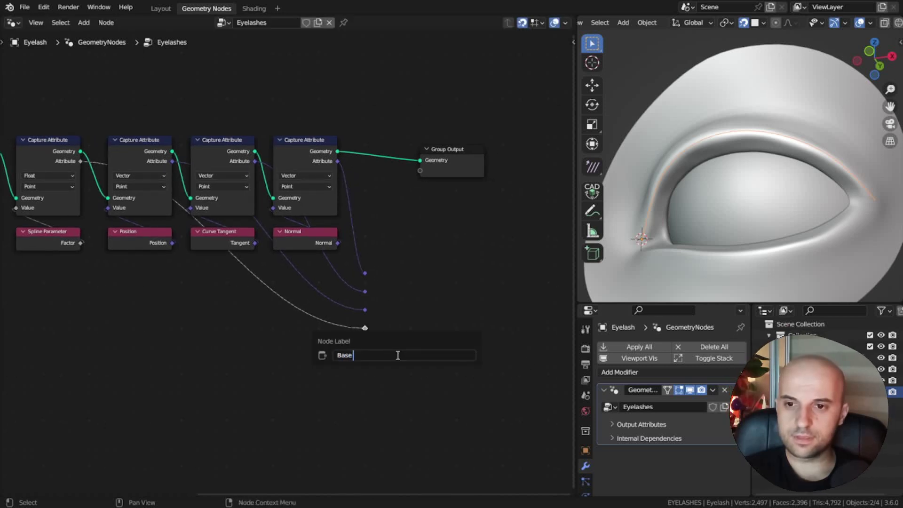
# - Label the lowest three reroutes, from the bottom up, Base Factor, Base POSITION and Base TANGENT
pyautogui.press('F2')
pyautogui.write('Base')
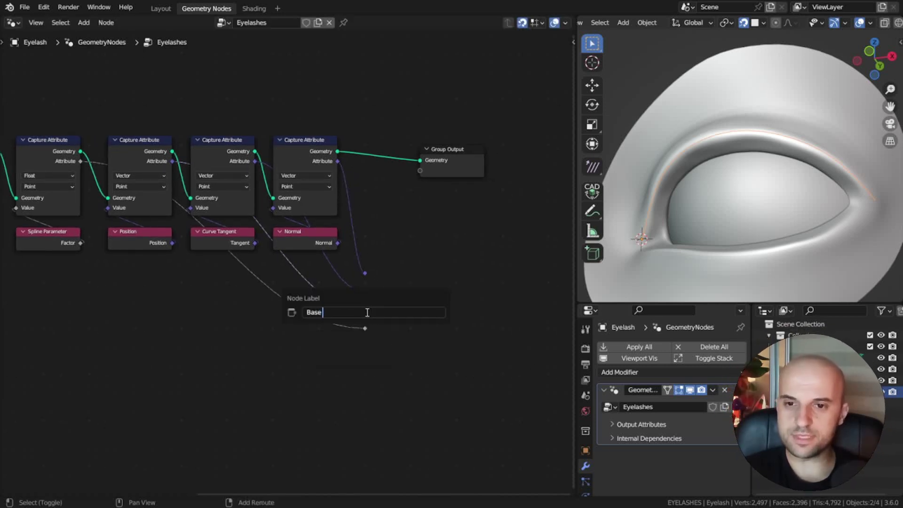
pyautogui.press('Return')
pyautogui.click(367, 292)
pyautogui.press('F2')
pyautogui.write('Base TANGENT')
pyautogui.press('Return')
# - Label the uppermost reroute Base NORMAL and rewrite the lowest reroute's label as Base FACTOR
pyautogui.click(368, 276)
pyautogui.press('F2')
pyautogui.write('Base NORMAL')
pyautogui.press('Return')
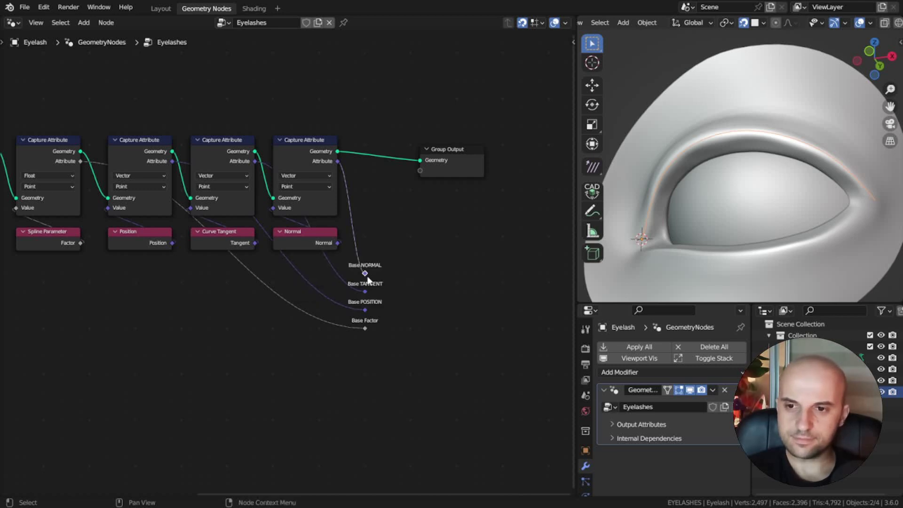
pyautogui.click(365, 329)
pyautogui.press('F2')
pyautogui.write('FACTOR')
pyautogui.press('Return')
# - Extend the four labelled reroutes horizontally into long parallel lines that end in a second column of reroutes
pyautogui.moveTo(371, 330); pyautogui.dragTo(289, 298, button='middle')
pyautogui.scroll(-5, 289, 298)
pyautogui.scroll(8, 295, 291)
pyautogui.press('/')
pyautogui.scroll(-4, 295, 290)
pyautogui.press('g')
pyautogui.press('x')
pyautogui.click(448, 335)
pyautogui.scroll(-5, 340, 247)
pyautogui.scroll(8, 262, 309)
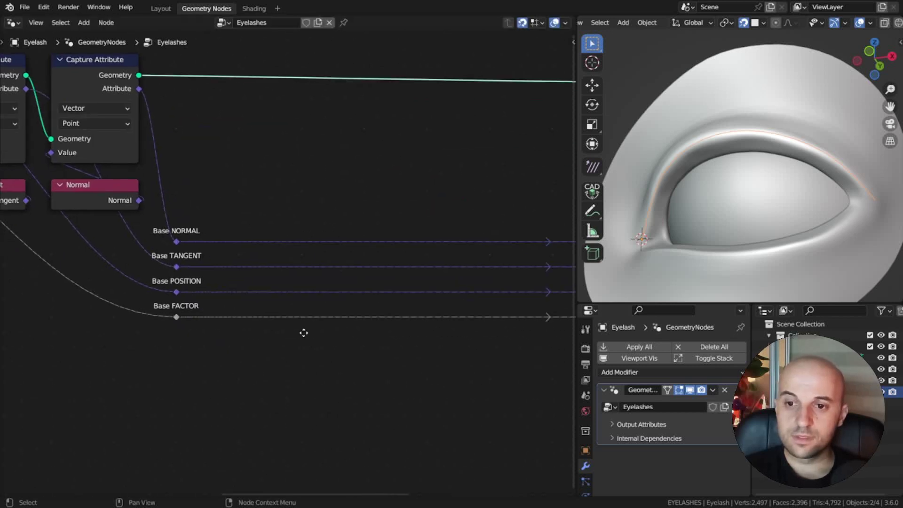
pyautogui.keyDown('shift'); pyautogui.moveTo(225, 286); pyautogui.dragTo(236, 298, button='right'); pyautogui.keyUp('shift')
pyautogui.moveTo(228, 289); pyautogui.dragTo(313, 144)
pyautogui.keyDown('shift'); pyautogui.moveTo(326, 209); pyautogui.dragTo(329, 221, button='right'); pyautogui.keyUp('shift')
pyautogui.moveTo(327, 214); pyautogui.dragTo(390, 160)
pyautogui.moveTo(422, 352); pyautogui.dragTo(379, 340)
pyautogui.hotkey('ctrl', 'z')
pyautogui.hotkey('ctrl', 'z')
# - Insert a Curve to Points node in Count mode with a count of 10 after the last Capture Attribute node
pyautogui.hotkey('shift', 'a')
pyautogui.write('curv')
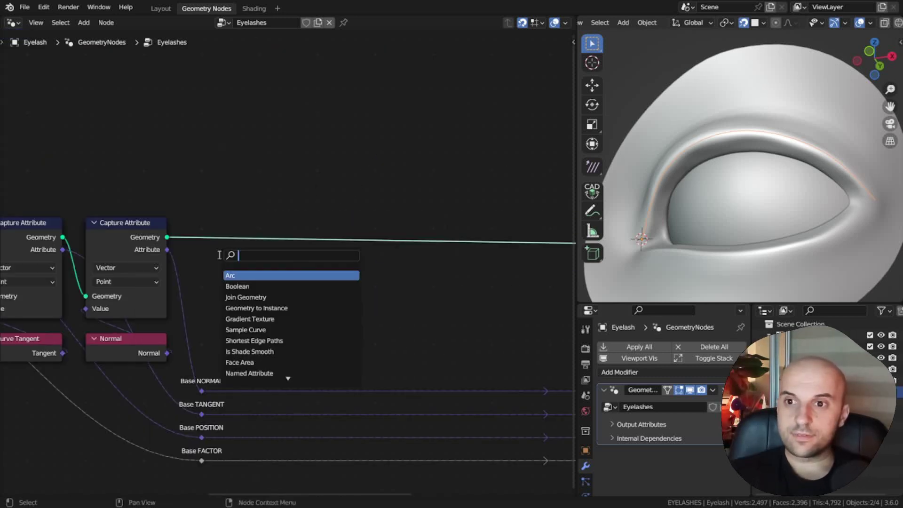
pyautogui.write('e to p')
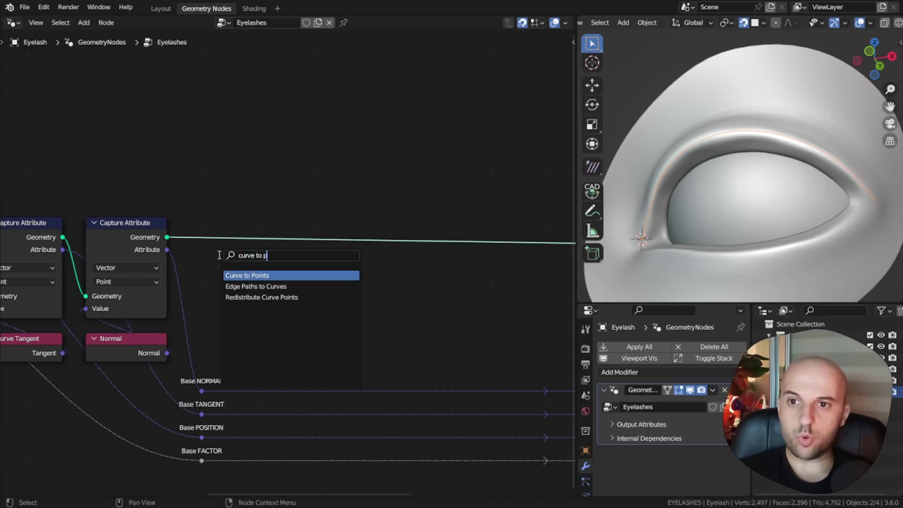
pyautogui.press('Return')
pyautogui.click(206, 236)
pyautogui.moveTo(740, 241); pyautogui.dragTo(753, 201, button='middle')
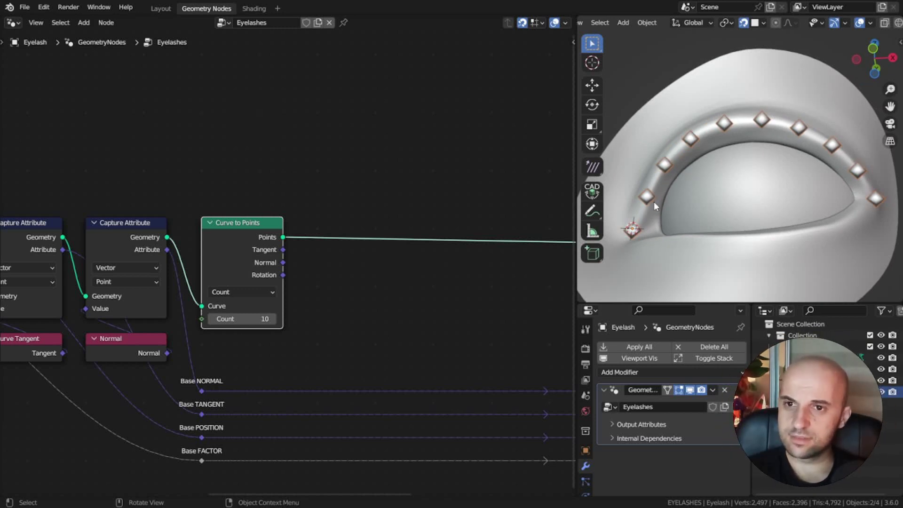
pyautogui.moveTo(249, 319)
pyautogui.mouseDown()
pyautogui.moveTo(212, 319)
pyautogui.moveTo(269, 319)
pyautogui.moveTo(245, 318)
pyautogui.mouseUp()
pyautogui.scroll(-3, 480, 300)
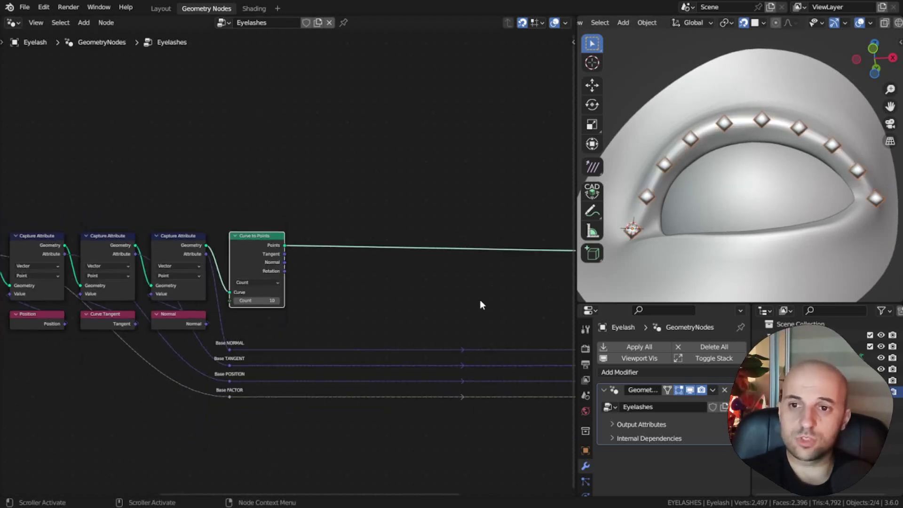
# - Add a Curve Line node below the Base FACTOR reroute and switch it to Direction mode
pyautogui.hotkey('shift', 'a')
pyautogui.write('line')
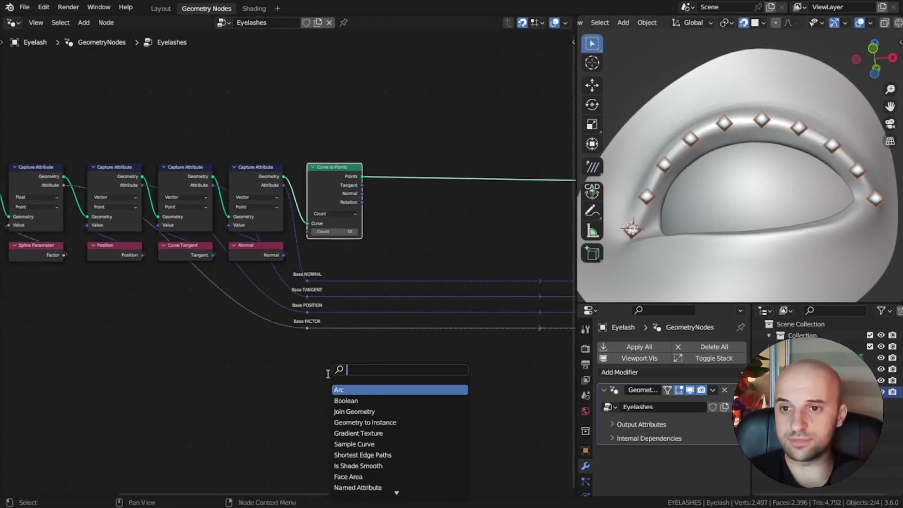
pyautogui.click(338, 402)
pyautogui.click(317, 375)
pyautogui.moveTo(317, 375); pyautogui.dragTo(287, 279, button='middle')
pyautogui.scroll(4, 263, 296)
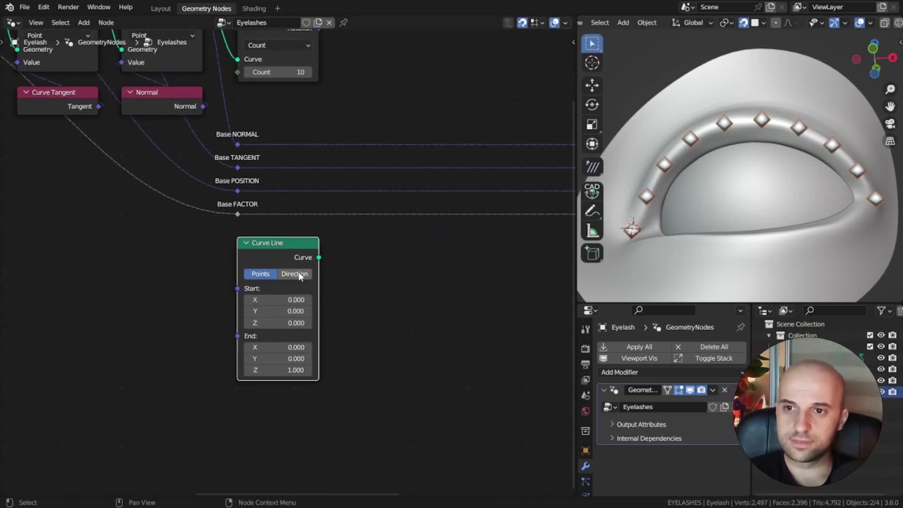
pyautogui.click(299, 274)
# - Set the Curve Line's length to 0.1, checking the line against the eye model
pyautogui.scroll(-5, 644, 229)
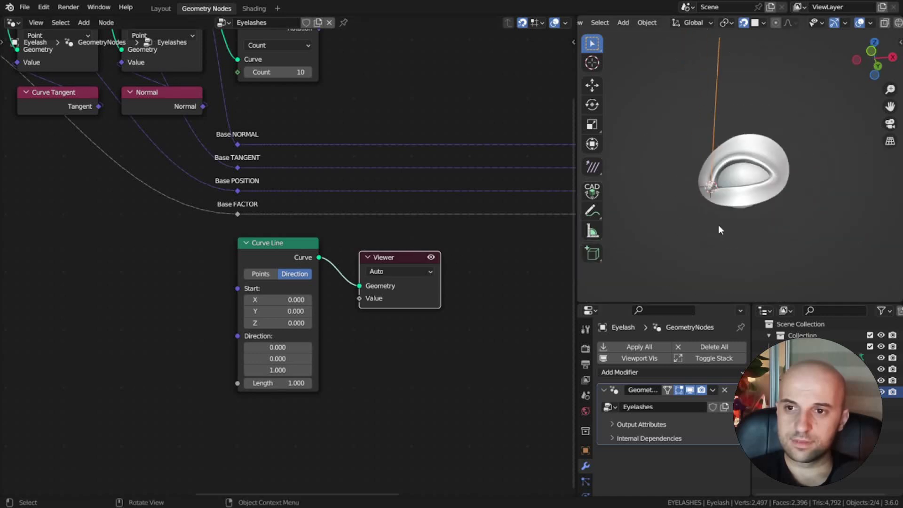
pyautogui.scroll(3, 306, 391)
pyautogui.click(306, 394)
pyautogui.write('.1')
pyautogui.press('Return')
pyautogui.scroll(8, 828, 133)
pyautogui.scroll(1, 828, 133)
pyautogui.moveTo(828, 133); pyautogui.dragTo(805, 150, button='middle')
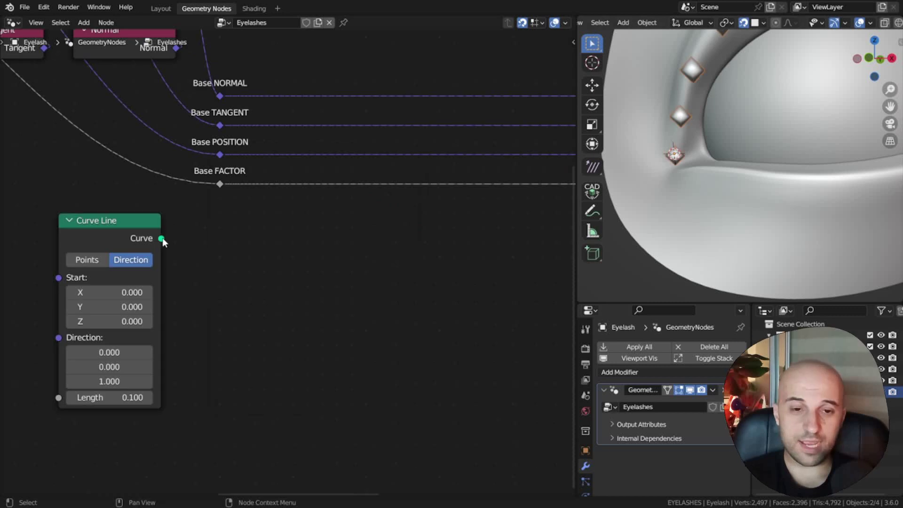
# - Connect the Curve Line's output to a new Float Capture Attribute node placed beside it
pyautogui.moveTo(161, 239); pyautogui.dragTo(312, 403)
pyautogui.write('ca')
pyautogui.press('Return')
pyautogui.click(229, 249)
pyautogui.scroll(-3, 229, 273)
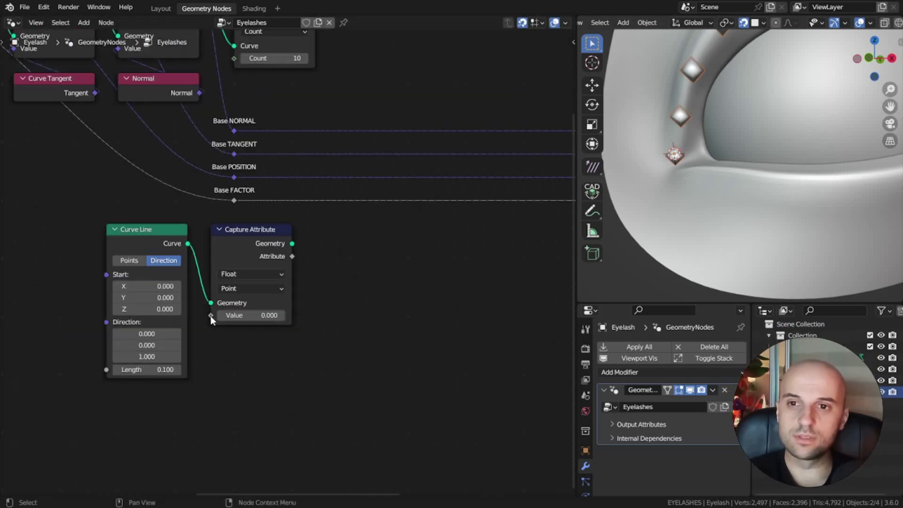
# - Feed a Spline Parameter Factor into the new Capture Attribute's value, place it beneath that node and hide its unused sockets
pyautogui.moveTo(210, 316); pyautogui.dragTo(254, 350)
pyautogui.write('fact')
pyautogui.press('Return')
pyautogui.click(291, 349)
pyautogui.hotkey('ctrl', 'h')
pyautogui.scroll(-4, 292, 346)
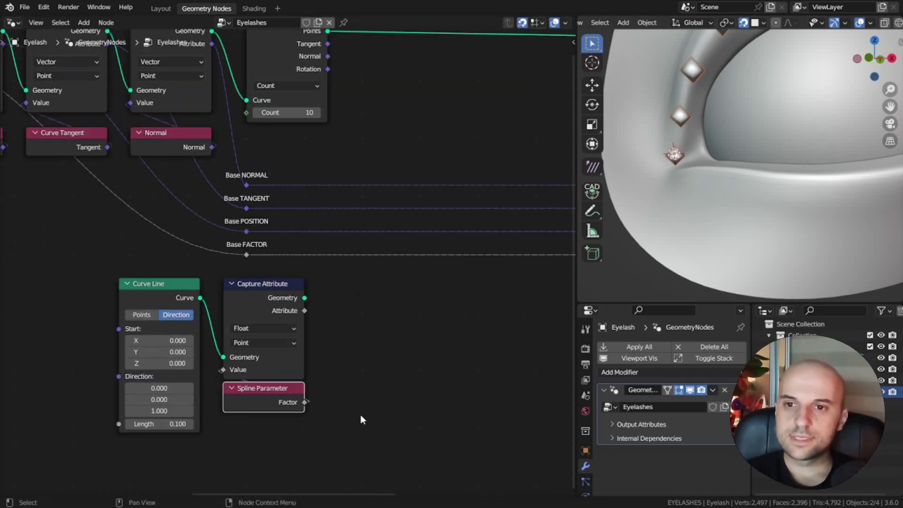
# - Bring the line's captured attribute to a reroute under Base FACTOR, label it Eyelash FACTOR and extend it alongside the others
pyautogui.moveTo(215, 323); pyautogui.dragTo(272, 298)
pyautogui.click(301, 280)
pyautogui.scroll(3, 304, 285)
pyautogui.press('F2')
pyautogui.write('Eyelash FACTOR')
pyautogui.press('Return')
pyautogui.scroll(-5, 248, 319)
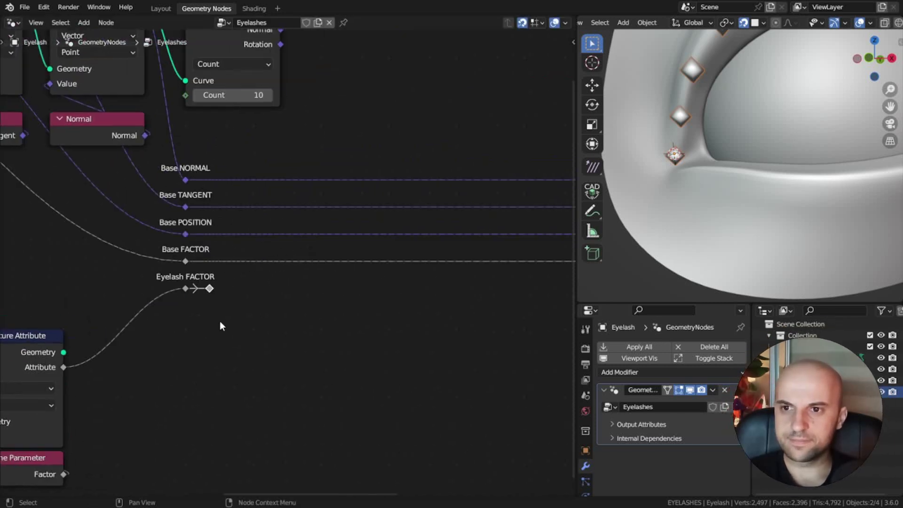
# - Insert an Instance on Points node after Curve to Points and place it slightly higher, with space between the two
pyautogui.scroll(2, 292, 323)
pyautogui.hotkey('shift', 'a')
pyautogui.write('instance on')
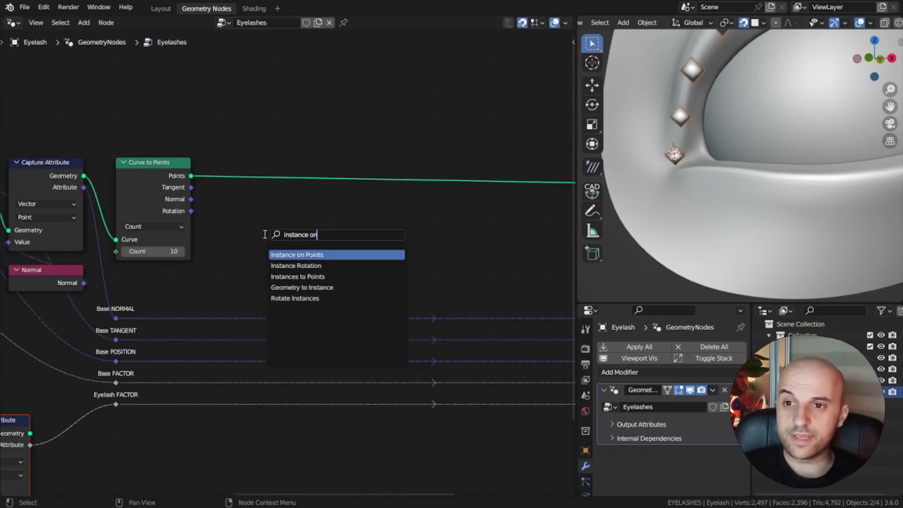
pyautogui.press('Return')
pyautogui.click(244, 189)
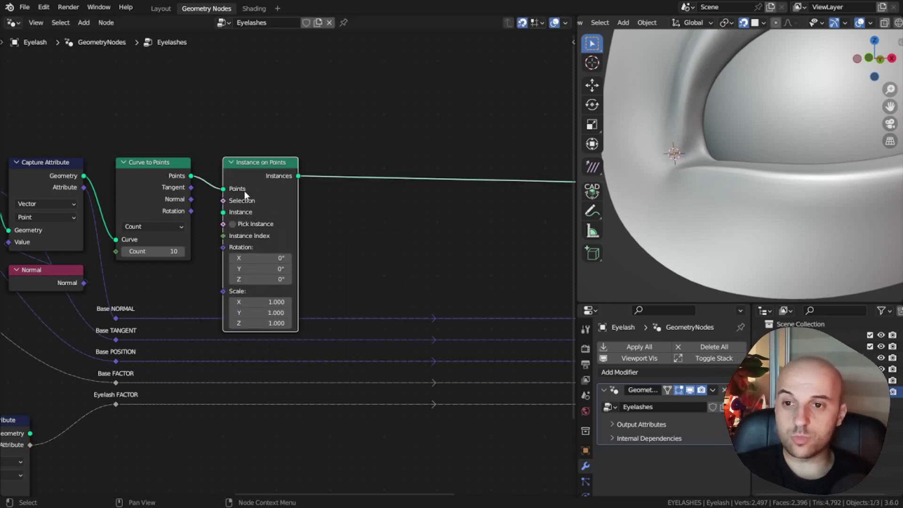
pyautogui.moveTo(244, 190); pyautogui.dragTo(337, 169, button='middle')
pyautogui.moveTo(337, 169); pyautogui.dragTo(357, 116)
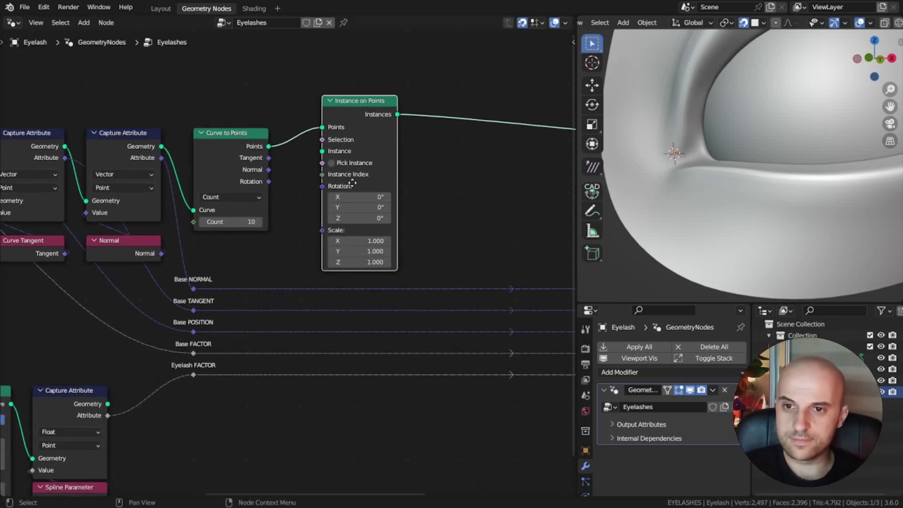
# - Connect the Curve Line branch's Capture Attribute geometry to the Instance input of Instance on Points
pyautogui.scroll(2, 294, 154)
pyautogui.moveTo(281, 133); pyautogui.dragTo(350, 108)
pyautogui.moveTo(310, 211); pyautogui.dragTo(334, 163, button='middle')
pyautogui.moveTo(104, 419); pyautogui.dragTo(169, 378, button='middle')
pyautogui.moveTo(167, 368); pyautogui.dragTo(445, 130)
pyautogui.moveTo(423, 188); pyautogui.dragTo(301, 263, button='middle')
pyautogui.scroll(-5, 744, 208)
pyautogui.scroll(1, 741, 207)
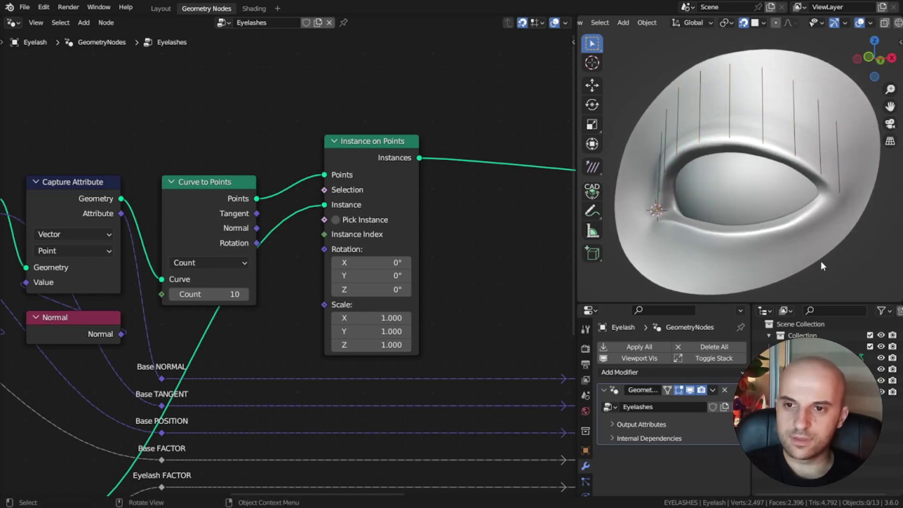
# - Set the X rotation on Instance on Points to about 97° so the lines point outward from the eyelid
pyautogui.click(848, 272)
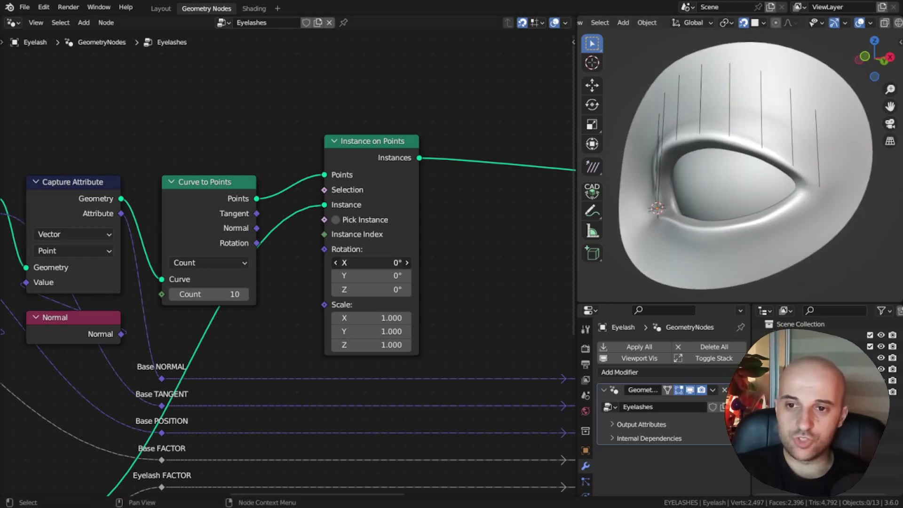
pyautogui.moveTo(371, 262); pyautogui.dragTo(416, 263)
pyautogui.moveTo(802, 221); pyautogui.dragTo(766, 217, button='middle')
# - Duplicate the Group Input node, place it near Curve to Points and connect it to that node's Count
pyautogui.click(158, 167)
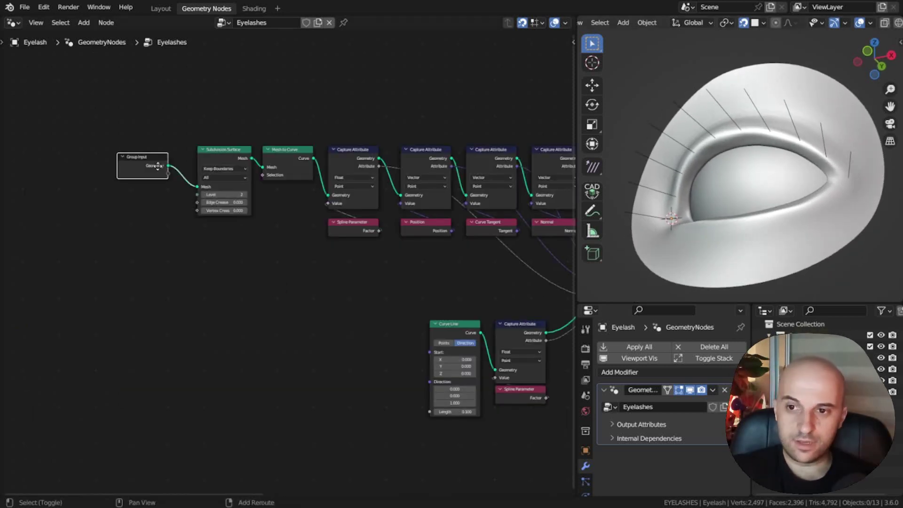
pyautogui.hotkey('shift', 'd')
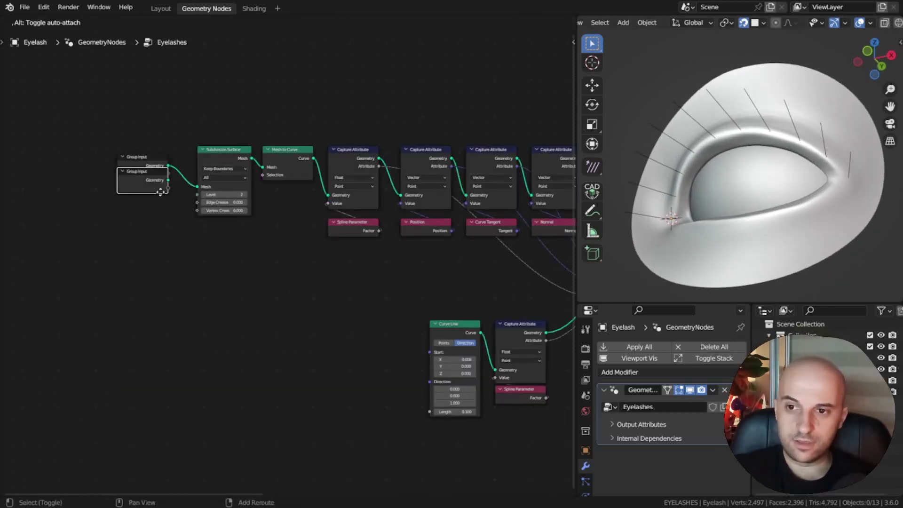
pyautogui.click(353, 310)
pyautogui.moveTo(353, 310); pyautogui.dragTo(165, 335, button='middle')
pyautogui.moveTo(164, 335); pyautogui.dragTo(377, 139)
pyautogui.moveTo(399, 216); pyautogui.dragTo(292, 288, button='middle')
pyautogui.scroll(4, 292, 288)
pyautogui.moveTo(296, 308); pyautogui.dragTo(275, 180)
pyautogui.scroll(2, 362, 169)
# - Rename the new group input to Eyelash Count
pyautogui.press('n')
pyautogui.doubleClick(470, 68)
pyautogui.write('Eyelash Count')
pyautogui.press('Return')
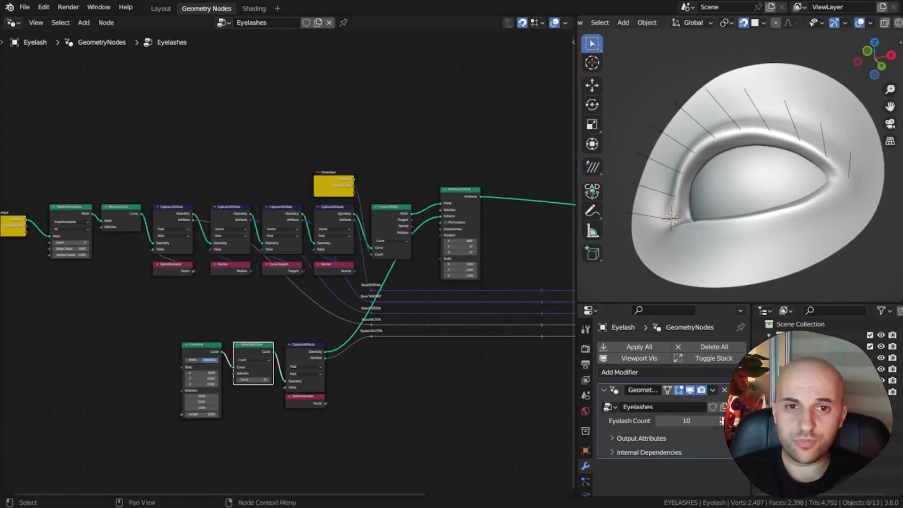
# - Shift Group Output further along and insert a Curve to Mesh node just before it
pyautogui.moveTo(498, 236); pyautogui.dragTo(288, 258, button='middle')
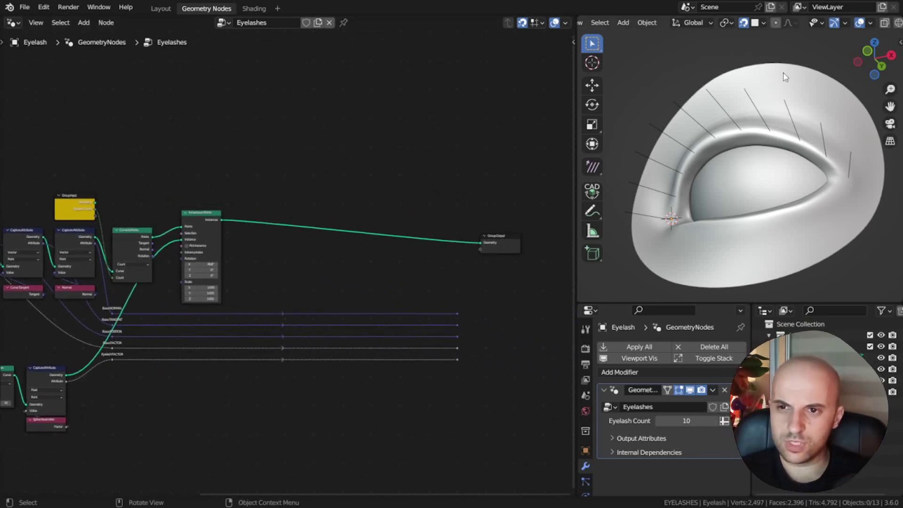
pyautogui.scroll(3, 377, 281)
pyautogui.moveTo(467, 278); pyautogui.dragTo(527, 282)
pyautogui.press('q')
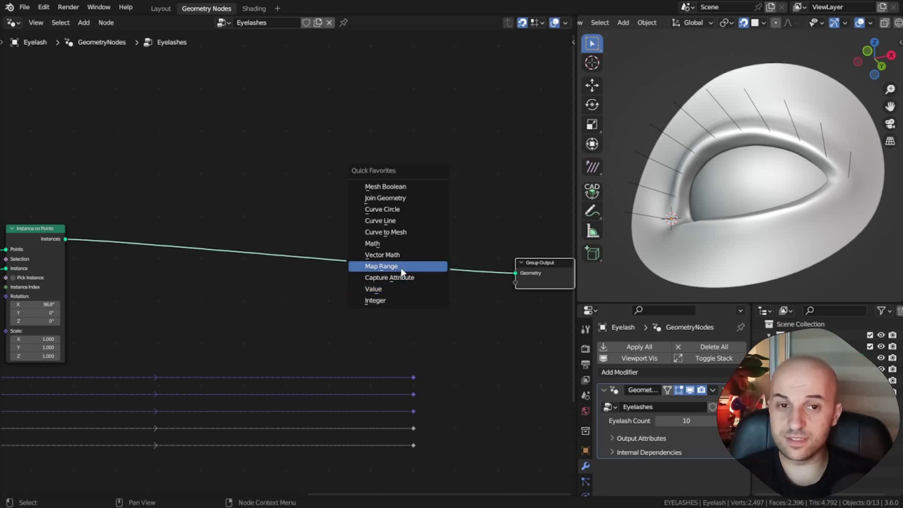
pyautogui.click(386, 232)
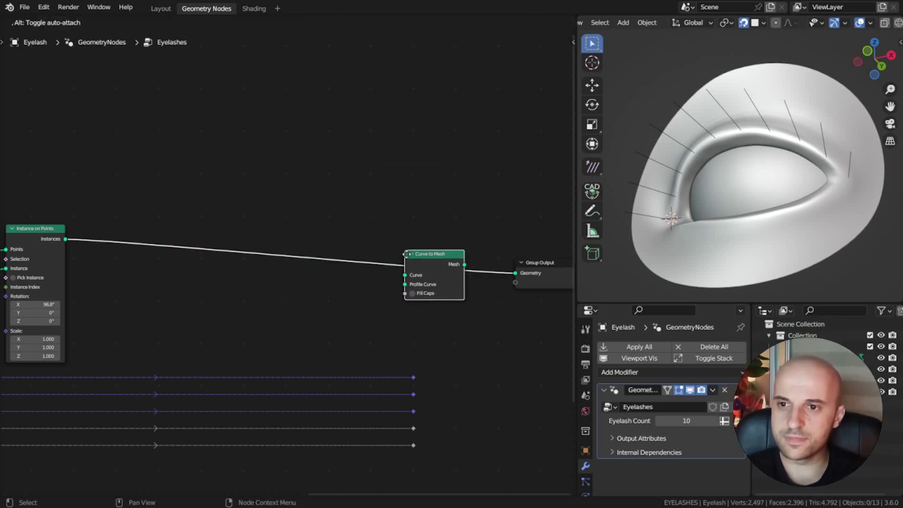
pyautogui.click(390, 288)
pyautogui.scroll(2, 357, 284)
# - Add a Curve Circle node and connect it to the Profile Curve of Curve to Mesh
pyautogui.press('q')
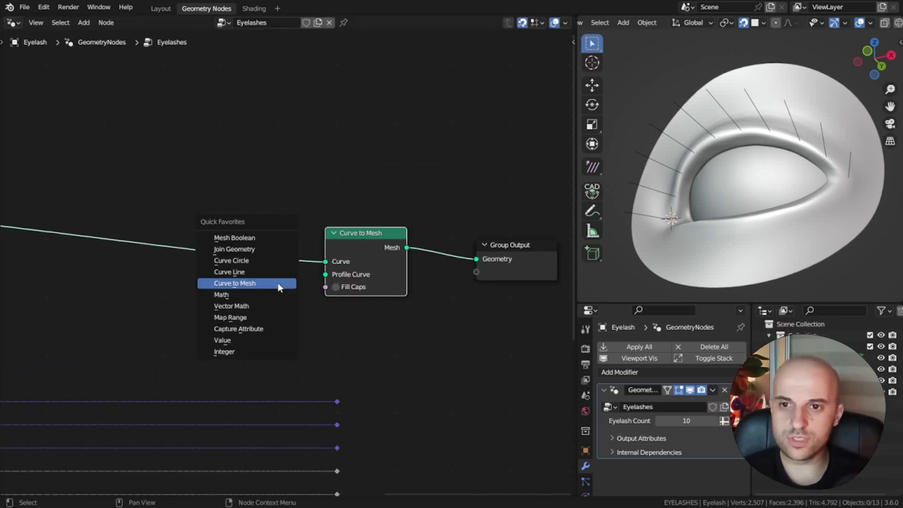
pyautogui.click(245, 260)
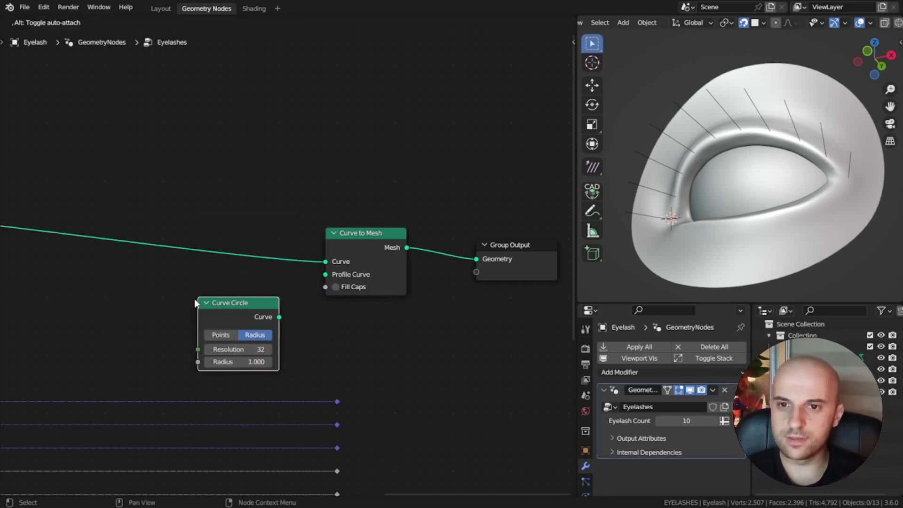
pyautogui.click(277, 314)
pyautogui.moveTo(279, 316); pyautogui.dragTo(324, 275)
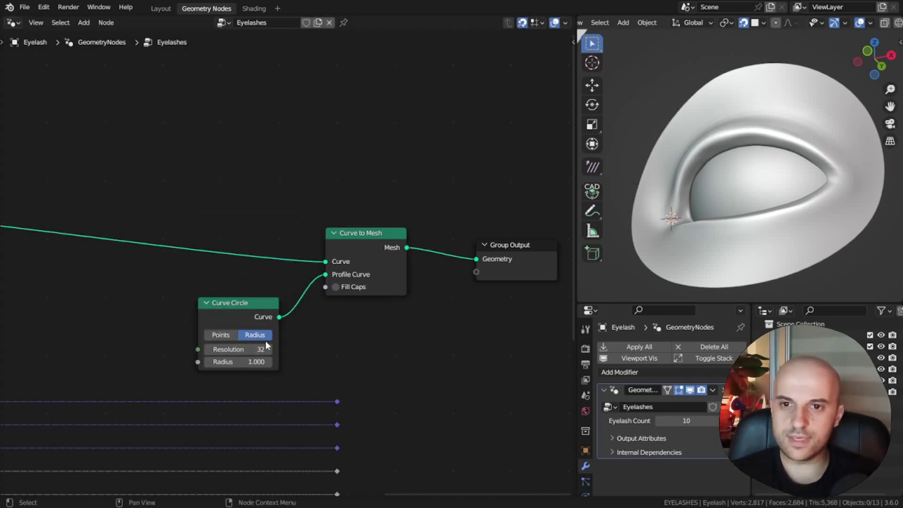
# - Try Curve Circle radii of 0.01 and 0.002, and settle on 0.005
pyautogui.write('.01')
pyautogui.press('Return')
pyautogui.moveTo(796, 169); pyautogui.dragTo(806, 154, button='middle')
pyautogui.click(236, 363)
pyautogui.write('.002')
pyautogui.press('Return')
pyautogui.click(236, 368)
pyautogui.click(236, 363)
pyautogui.write('.005')
pyautogui.press('Return')
# - Sketch annotation strokes over the lashes, comparing their parallel directions with an outward fan around the eyelid
pyautogui.moveTo(649, 207); pyautogui.dragTo(551, 272, button='middle')
pyautogui.hotkey('ctrl', 'space')
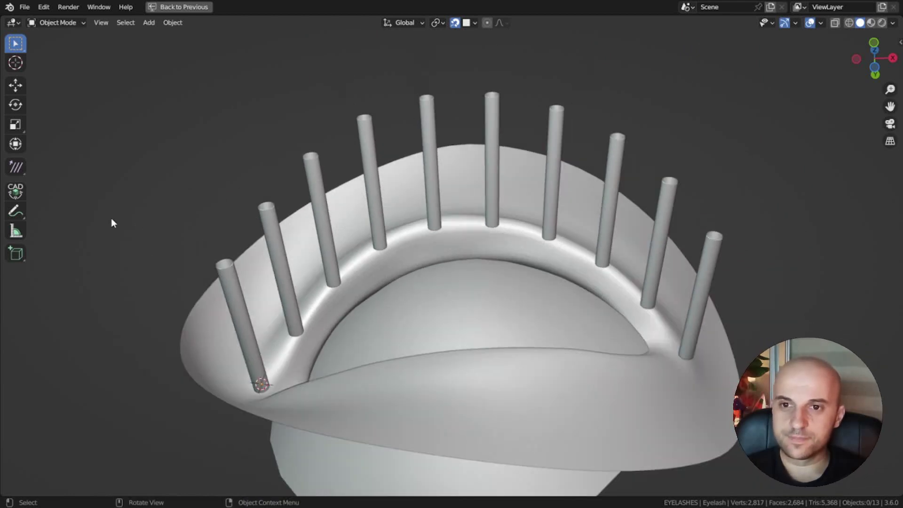
pyautogui.click(16, 211)
pyautogui.moveTo(326, 294); pyautogui.dragTo(307, 149)
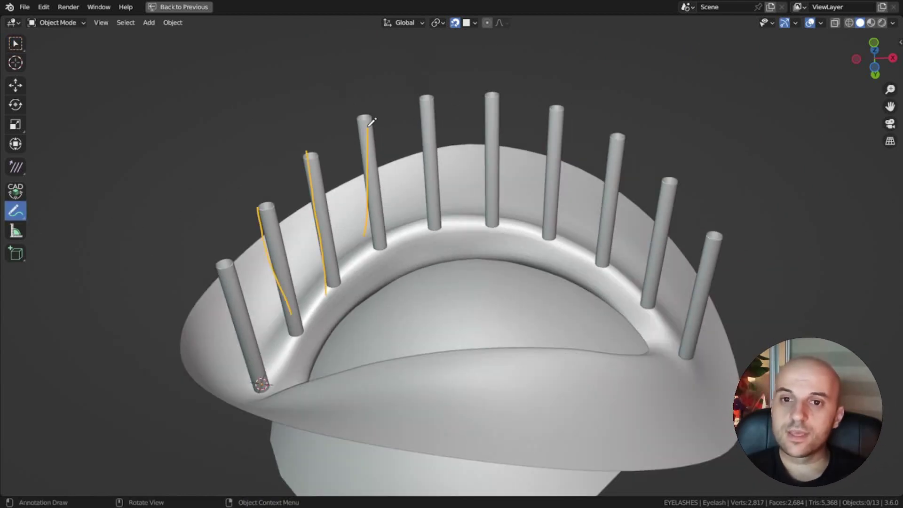
pyautogui.keyDown('ctrl'); pyautogui.moveTo(370, 193); pyautogui.dragTo(279, 297); pyautogui.keyUp('ctrl')
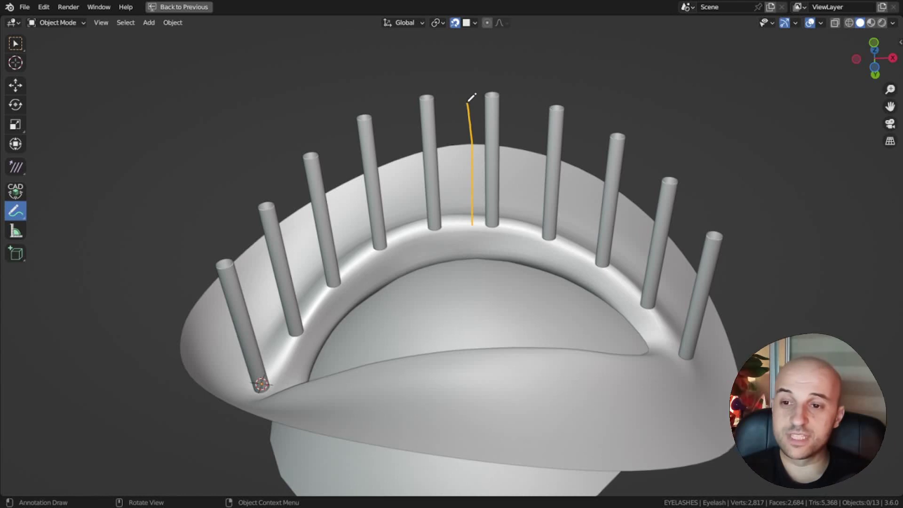
pyautogui.moveTo(339, 277); pyautogui.dragTo(267, 182)
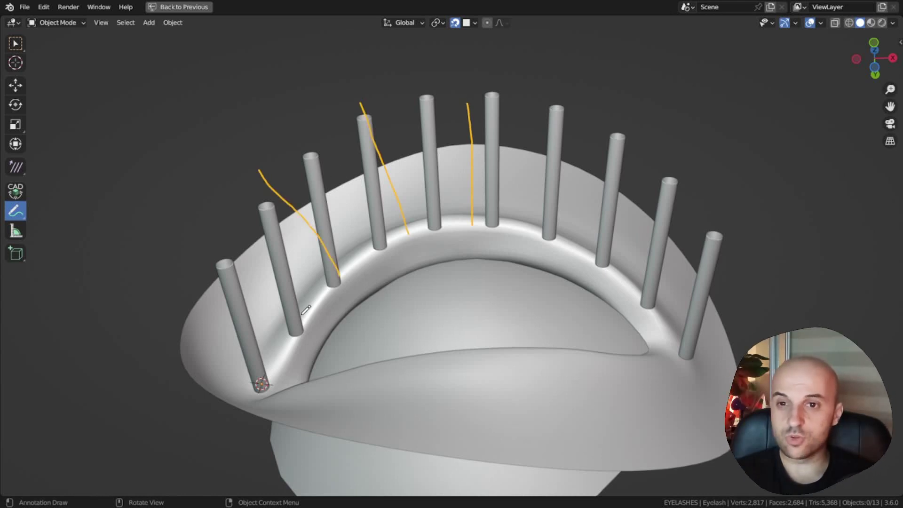
pyautogui.moveTo(267, 380); pyautogui.dragTo(145, 304)
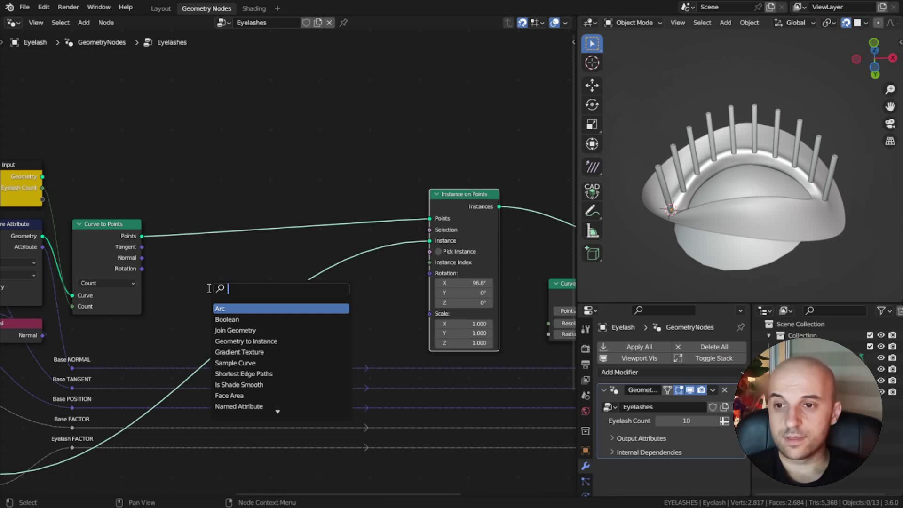
# - Add an Align Euler to Vector node above the Curve to Points link and set its axis to Z
pyautogui.write('al')
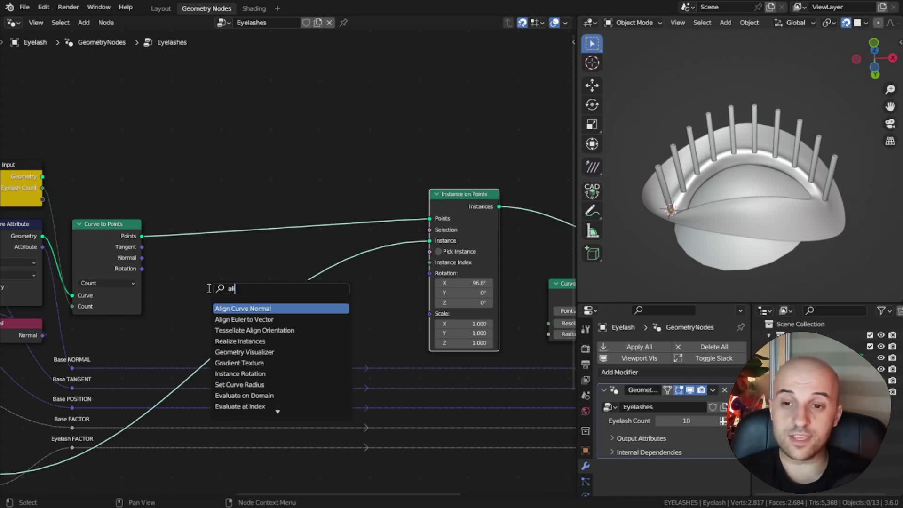
pyautogui.press('Return')
pyautogui.click(253, 106)
pyautogui.scroll(2, 366, 218)
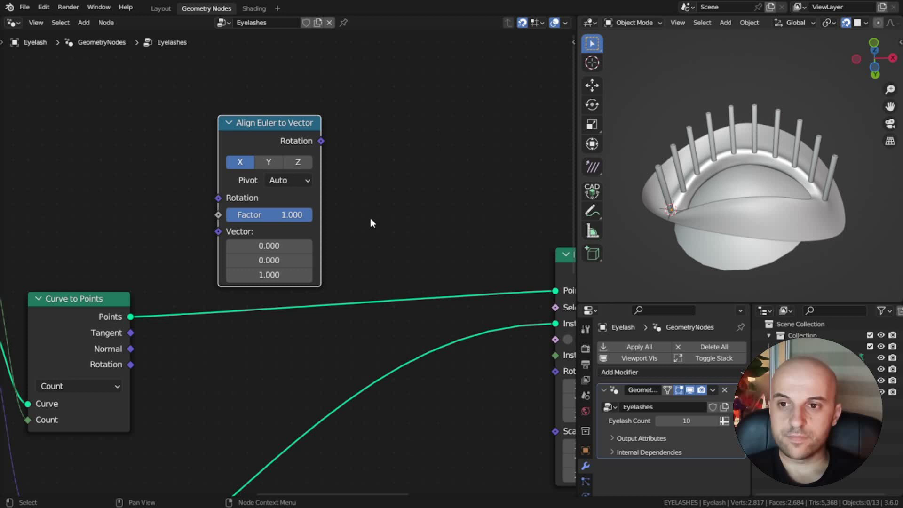
pyautogui.scroll(1, 370, 221)
pyautogui.moveTo(371, 223); pyautogui.dragTo(363, 250, button='middle')
pyautogui.scroll(1, 347, 264)
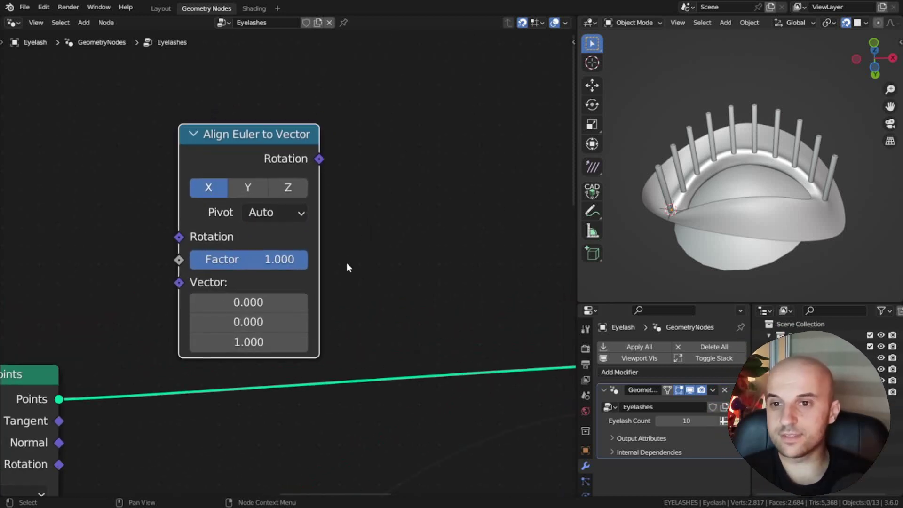
pyautogui.click(289, 187)
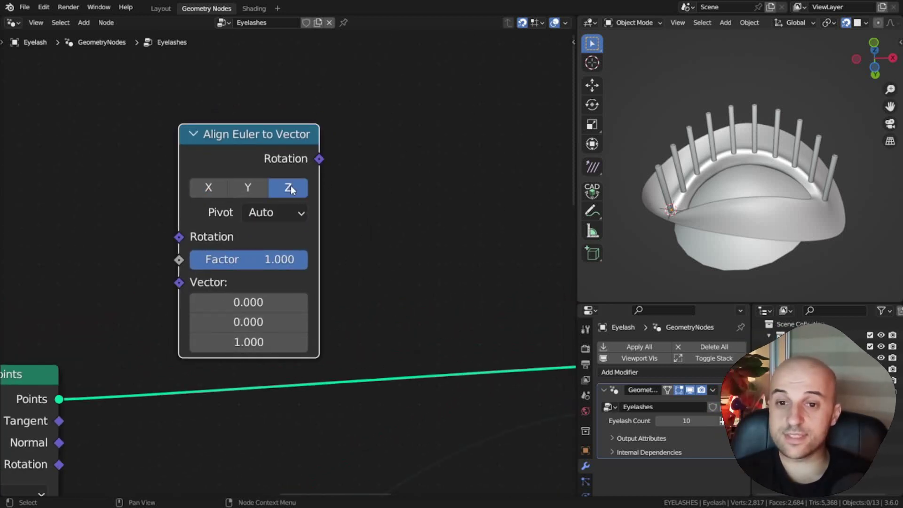
# - Preview the single lash curve with a Viewer on its Capture Attribute and annotate its upward direction with an arrow and letter
pyautogui.scroll(-5, 298, 225)
pyautogui.moveTo(298, 234); pyautogui.dragTo(375, 136, button='middle')
pyautogui.scroll(-5, 339, 188)
pyautogui.keyDown('ctrl'); pyautogui.keyDown('shift'); pyautogui.click(68, 472); pyautogui.keyUp('shift'); pyautogui.keyUp('ctrl')
pyautogui.moveTo(727, 199); pyautogui.dragTo(682, 245, button='middle')
pyautogui.scroll(4, 673, 240)
pyautogui.keyDown('shift'); pyautogui.moveTo(658, 237); pyautogui.dragTo(690, 179, button='middle'); pyautogui.keyUp('shift')
pyautogui.click(688, 179)
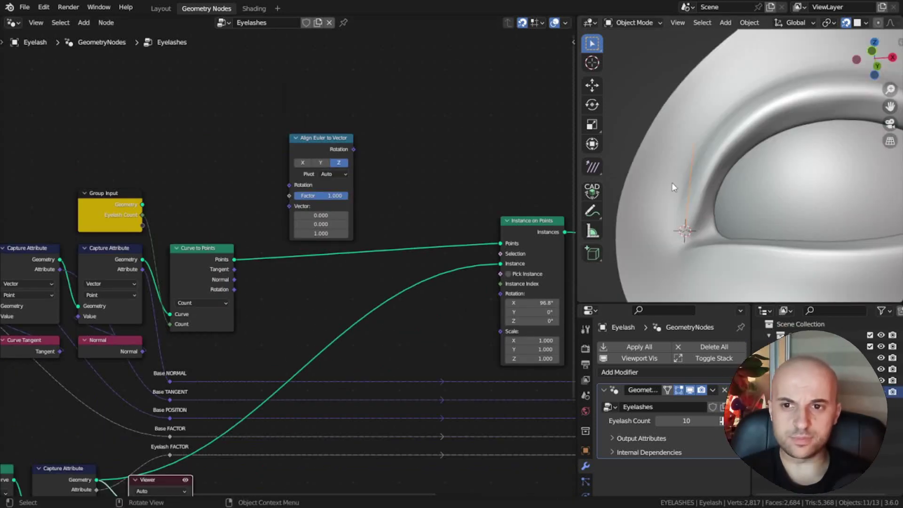
pyautogui.click(592, 211)
pyautogui.keyDown('ctrl'); pyautogui.moveTo(749, 112); pyautogui.dragTo(736, 110); pyautogui.keyUp('ctrl')
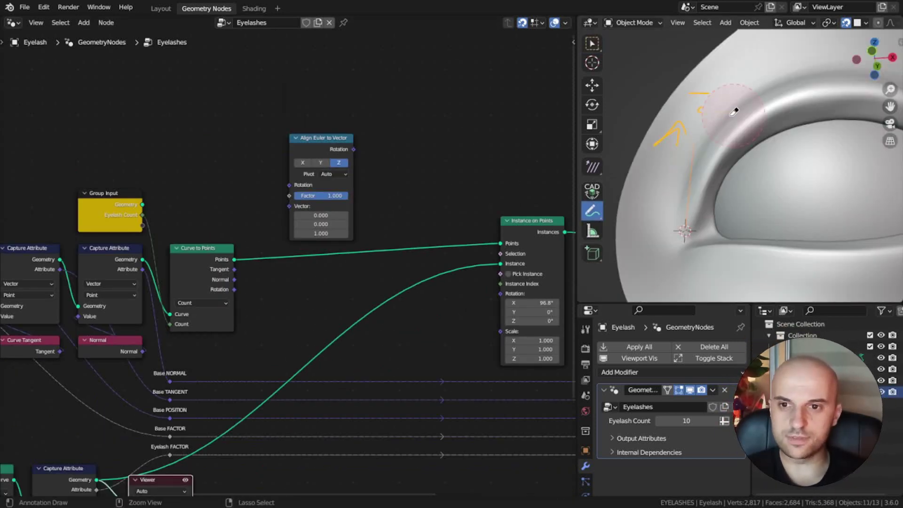
pyautogui.keyDown('ctrl'); pyautogui.moveTo(736, 109); pyautogui.dragTo(668, 141); pyautogui.keyUp('ctrl')
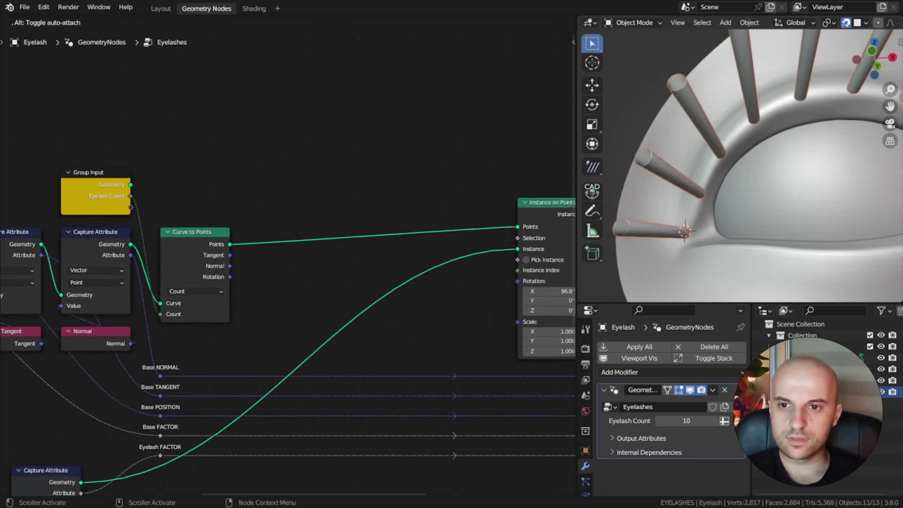
# - Branch a reroute off the Base NORMAL line into the Vector input of Align Euler to Vector and place the node above the lines
pyautogui.moveTo(393, 494); pyautogui.dragTo(392, 382)
pyautogui.moveTo(364, 380); pyautogui.dragTo(377, 275, button='middle')
pyautogui.scroll(4, 377, 275)
pyautogui.scroll(1, 287, 266)
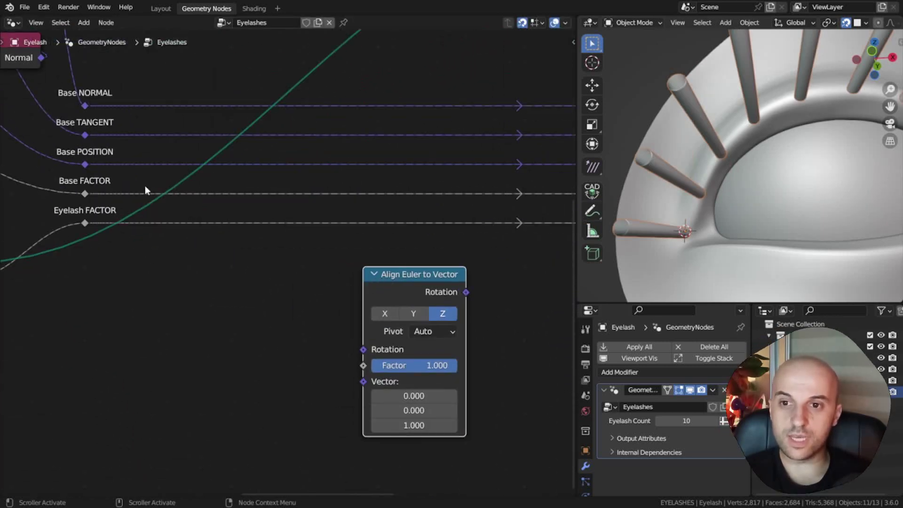
pyautogui.keyDown('shift'); pyautogui.moveTo(314, 101); pyautogui.dragTo(328, 110, button='right'); pyautogui.keyUp('shift')
pyautogui.moveTo(325, 105); pyautogui.dragTo(362, 382)
pyautogui.moveTo(394, 278); pyautogui.dragTo(387, 136)
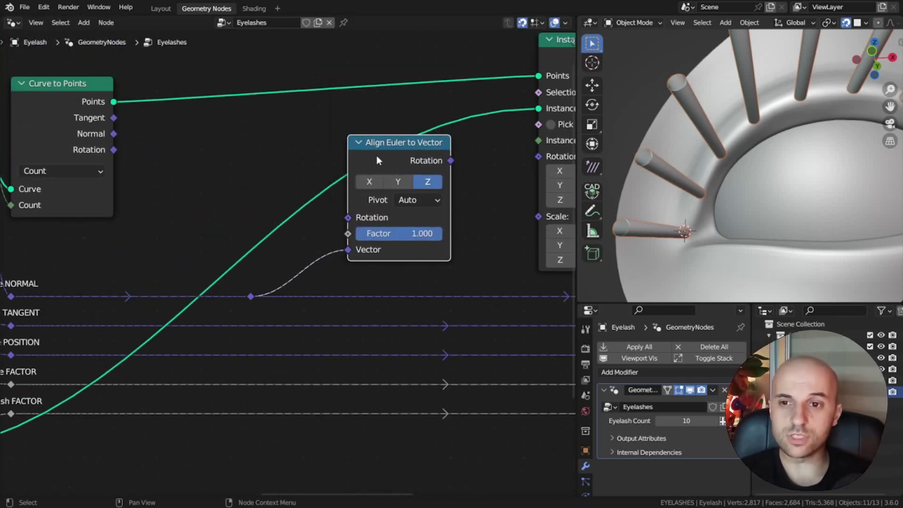
# - Connect the Align Euler to Vector rotation to Instance on Points and shift that node with its reroute closer to Curve to Points
pyautogui.moveTo(377, 155); pyautogui.dragTo(203, 238, button='middle')
pyautogui.moveTo(277, 243); pyautogui.dragTo(365, 239)
pyautogui.scroll(-5, 743, 182)
pyautogui.moveTo(743, 182); pyautogui.dragTo(764, 161, button='middle')
pyautogui.moveTo(374, 250); pyautogui.dragTo(508, 208, button='middle')
pyautogui.moveTo(366, 182); pyautogui.dragTo(306, 182)
pyautogui.moveTo(314, 350); pyautogui.dragTo(200, 273)
pyautogui.press('g')
pyautogui.press('x')
pyautogui.click(126, 264)
# - Duplicate the Align Euler to Vector node beside the original, delete the copied reroute and set the copy's axis to X
pyautogui.hotkey('shift', 'd')
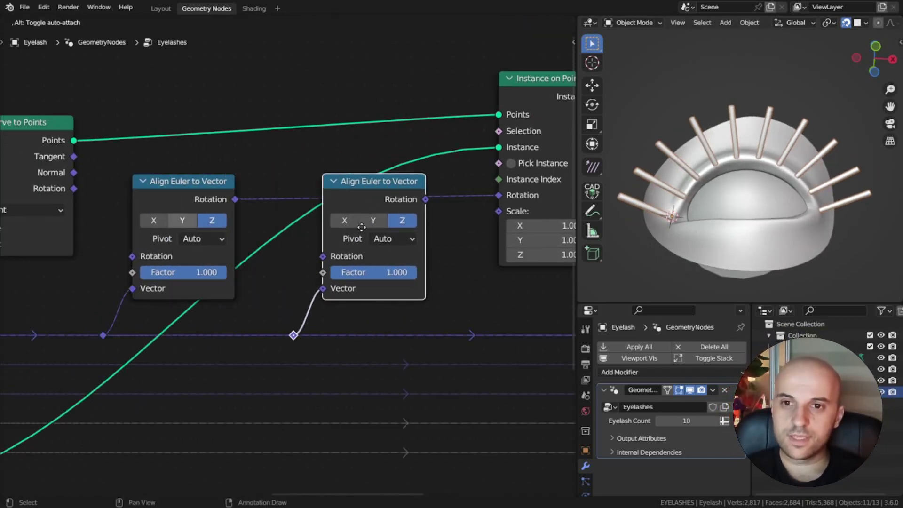
pyautogui.click(312, 264)
pyautogui.click(295, 334)
pyautogui.press('x')
pyautogui.moveTo(320, 303); pyautogui.dragTo(396, 246, button='middle')
pyautogui.scroll(-2, 393, 246)
pyautogui.scroll(1, 282, 273)
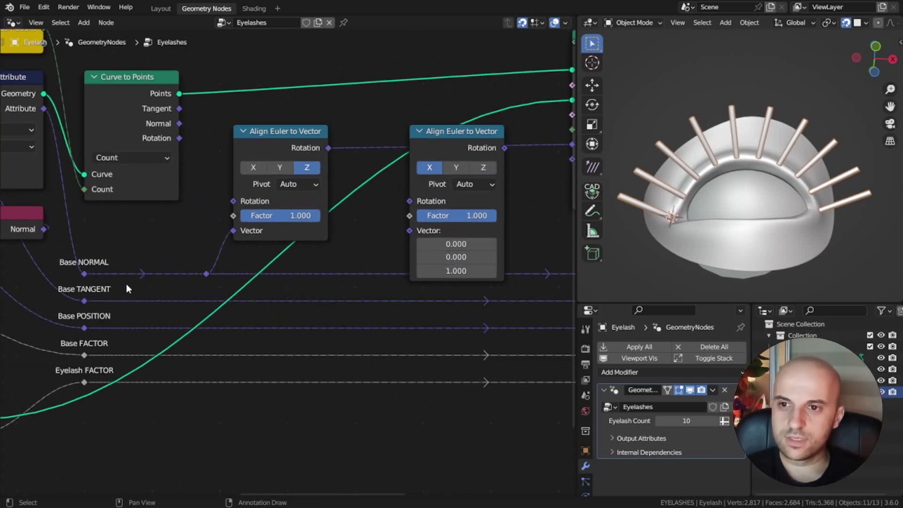
# - Feed Base TANGENT into the second Align Euler to Vector through a reroute and chain the first node's Rotation through it to Instance on Points
pyautogui.keyDown('shift'); pyautogui.moveTo(342, 292); pyautogui.dragTo(340, 306, button='right'); pyautogui.keyUp('shift')
pyautogui.moveTo(339, 300); pyautogui.dragTo(362, 282)
pyautogui.moveTo(411, 204); pyautogui.dragTo(412, 230)
pyautogui.moveTo(414, 233); pyautogui.dragTo(301, 267, button='middle')
pyautogui.moveTo(223, 333); pyautogui.dragTo(260, 322)
pyautogui.click(260, 322)
pyautogui.moveTo(215, 181); pyautogui.dragTo(303, 233)
pyautogui.moveTo(392, 181); pyautogui.dragTo(460, 179)
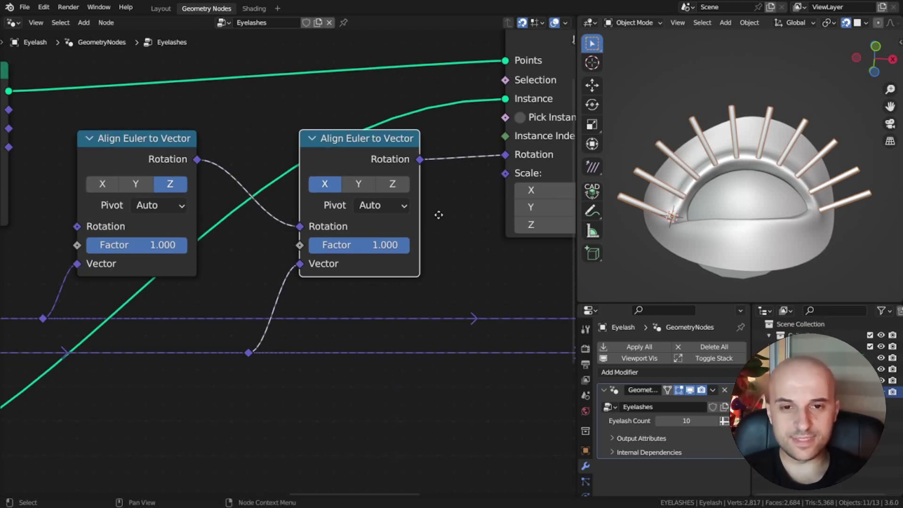
# - Examine the fanned lashes from several angles alongside the settings of the two chained Align Euler to Vector nodes
pyautogui.scroll(1, 442, 213)
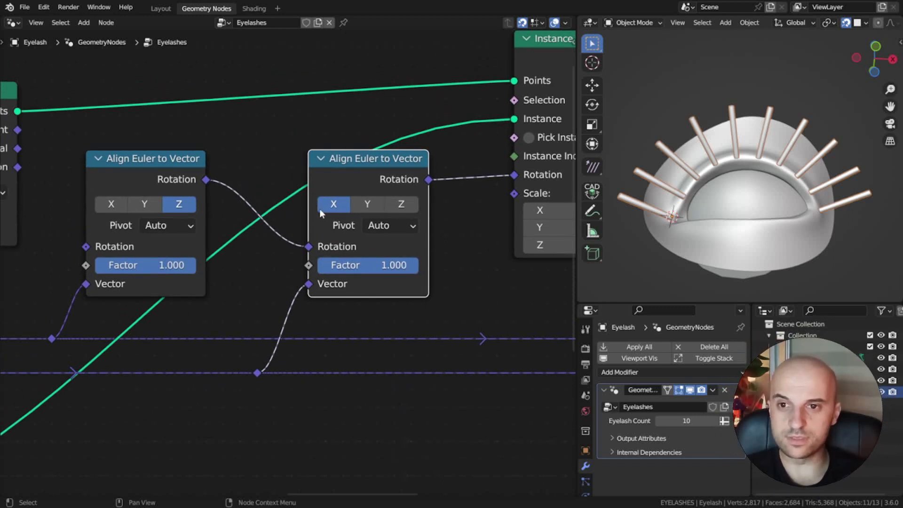
pyautogui.moveTo(700, 185); pyautogui.dragTo(728, 168, button='middle')
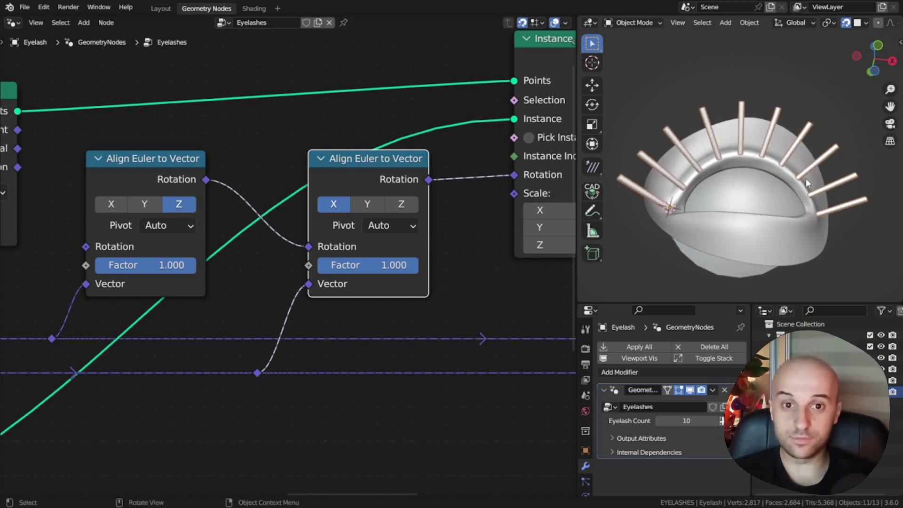
pyautogui.click(149, 168)
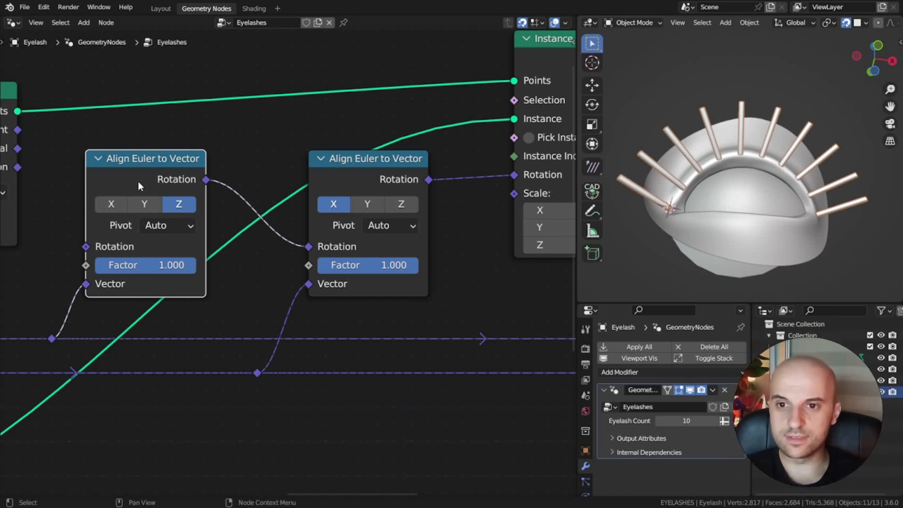
pyautogui.moveTo(355, 247)
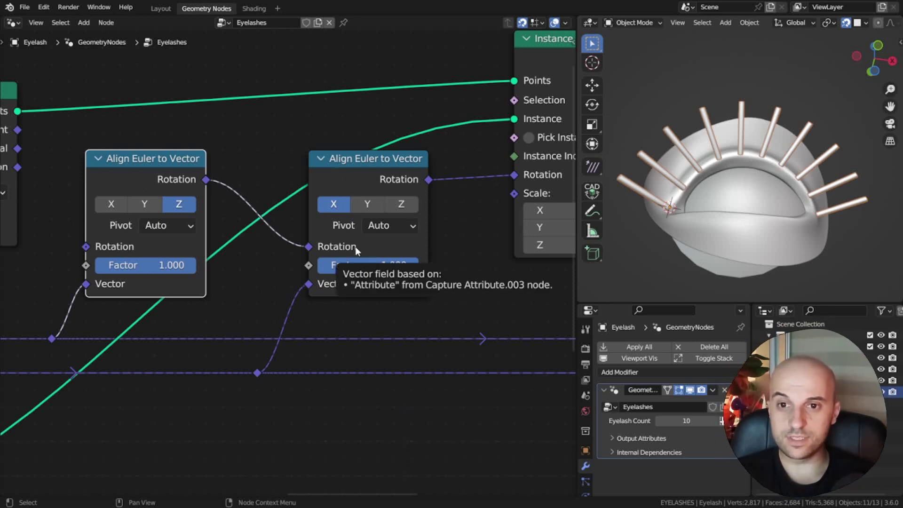
pyautogui.moveTo(336, 264)
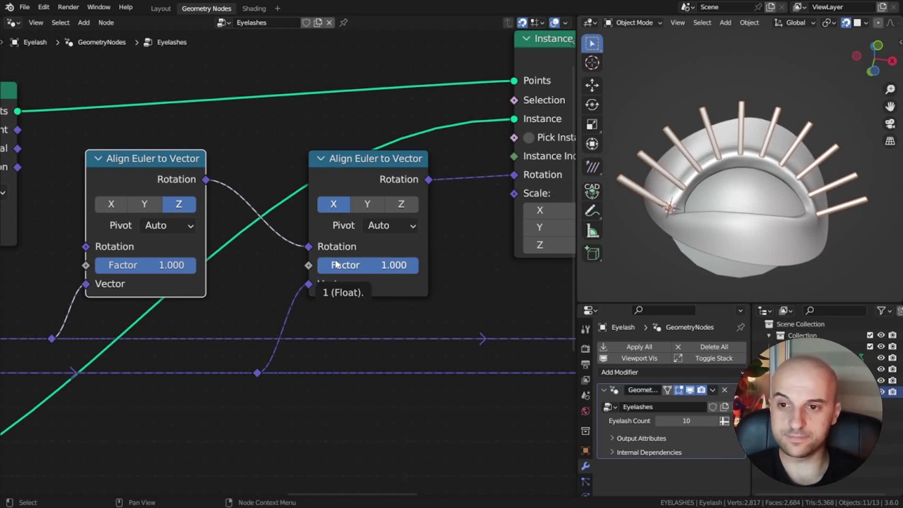
pyautogui.moveTo(747, 190); pyautogui.dragTo(724, 203, button='middle')
pyautogui.scroll(2, 725, 203)
pyautogui.click(592, 211)
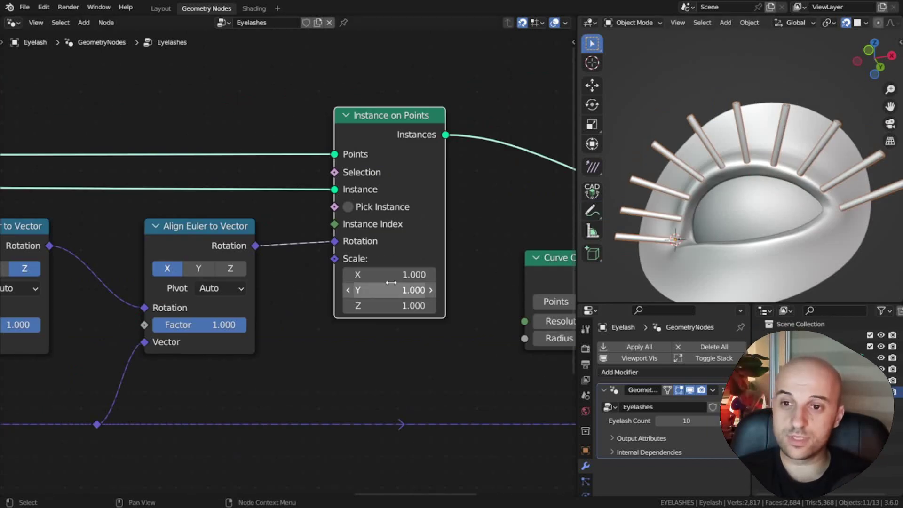
# - Connect a new Combine XYZ node to the Scale of Instance on Points and set X, Y and Z to 1
pyautogui.moveTo(392, 312)
pyautogui.mouseDown()
pyautogui.moveTo(509, 312)
pyautogui.moveTo(227, 312)
pyautogui.moveTo(392, 312)
pyautogui.mouseUp()
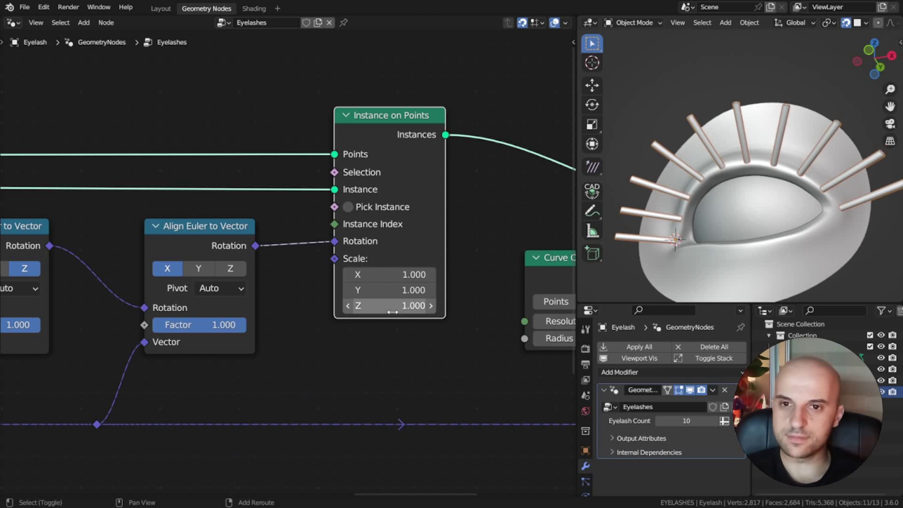
pyautogui.moveTo(391, 313); pyautogui.dragTo(495, 249, button='middle')
pyautogui.moveTo(437, 194); pyautogui.dragTo(338, 382)
pyautogui.write('comb')
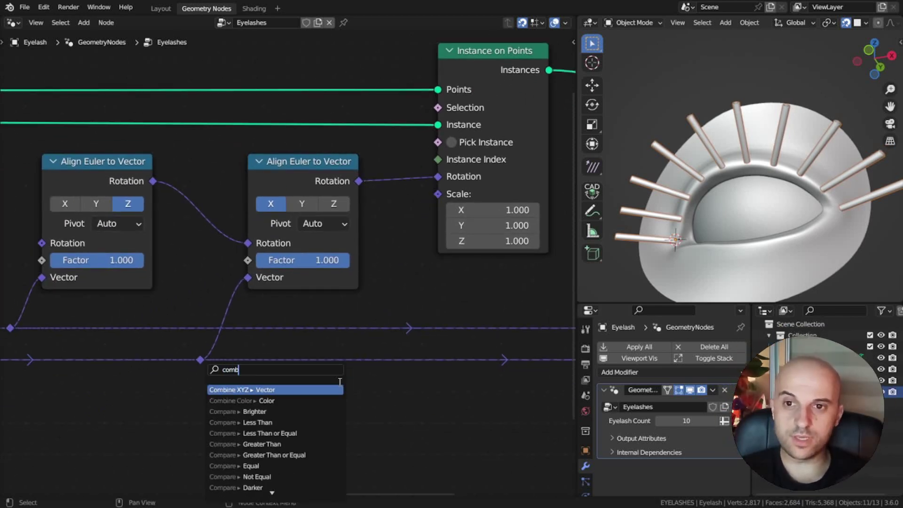
pyautogui.press('Return')
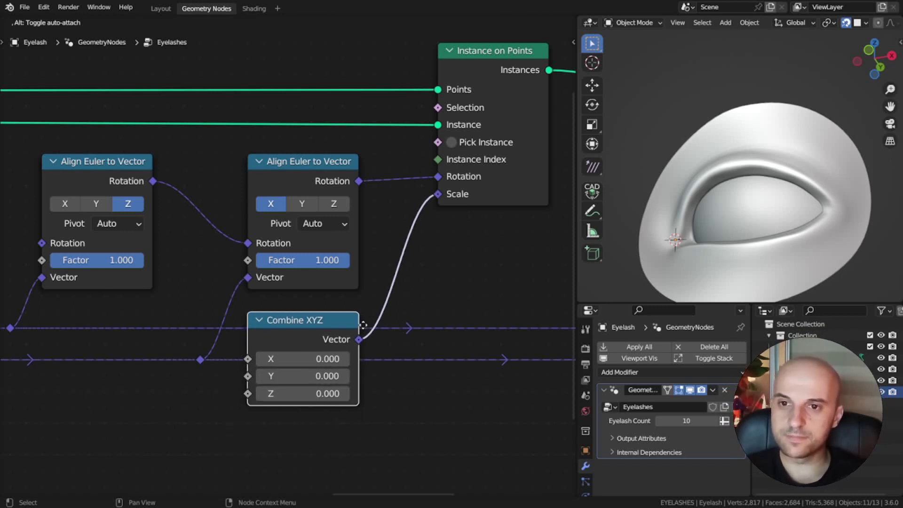
pyautogui.click(359, 329)
pyautogui.click(332, 357)
pyautogui.write('1')
pyautogui.press('Return')
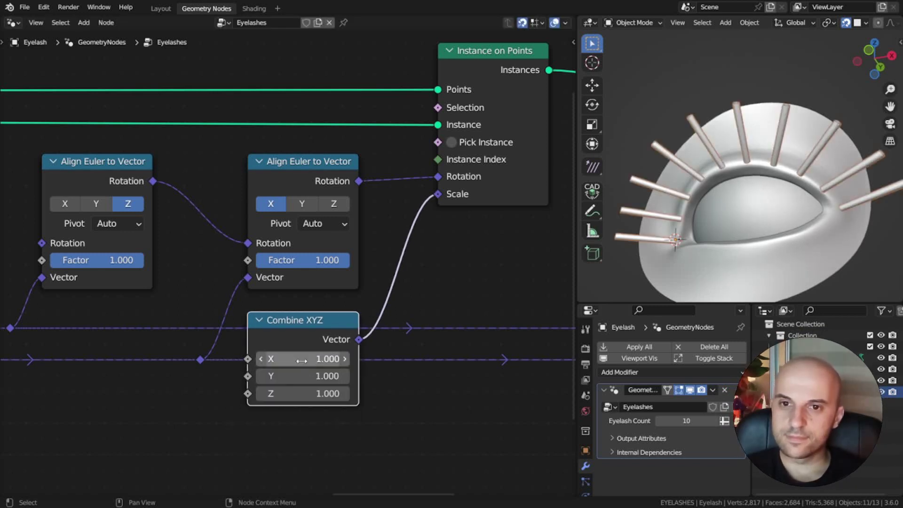
# - Try varying the Z value of Combine XYZ to change the length of all lashes
pyautogui.moveTo(339, 373); pyautogui.dragTo(354, 300, button='middle')
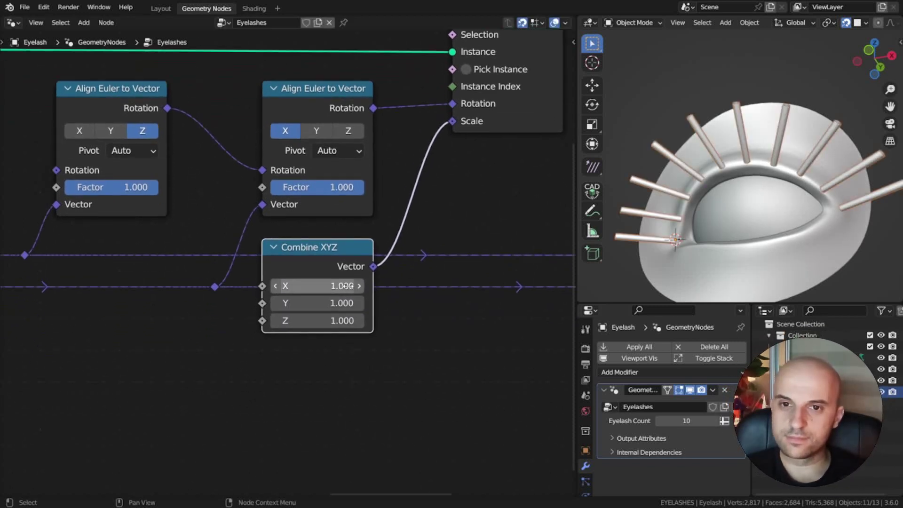
pyautogui.moveTo(322, 321)
pyautogui.keyDown('shift'); pyautogui.mouseDown()
pyautogui.moveTo(340, 320)
pyautogui.moveTo(248, 320)
pyautogui.moveTo(375, 320)
pyautogui.moveTo(251, 320)
pyautogui.moveTo(321, 320)
pyautogui.mouseUp(); pyautogui.keyUp('shift')
pyautogui.moveTo(690, 242); pyautogui.dragTo(716, 229, button='middle')
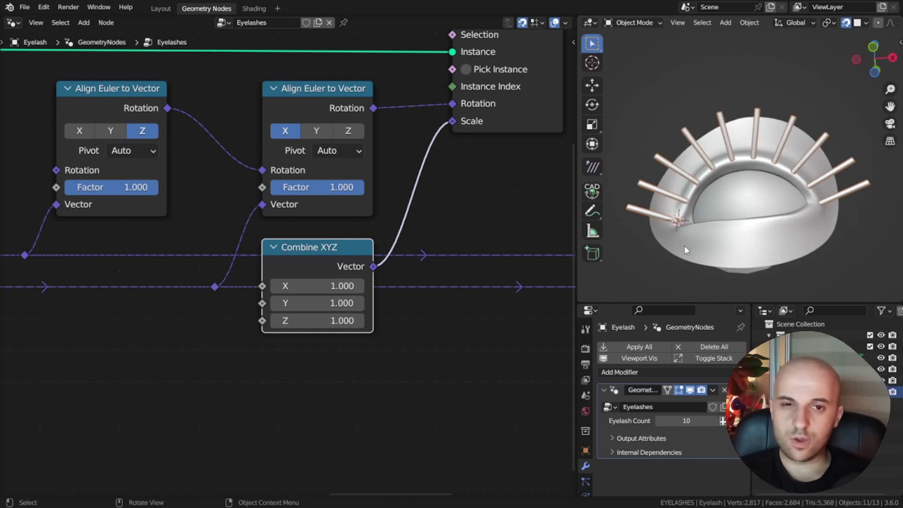
pyautogui.moveTo(307, 320)
pyautogui.mouseDown()
pyautogui.moveTo(377, 320)
pyautogui.moveTo(307, 320)
pyautogui.mouseUp()
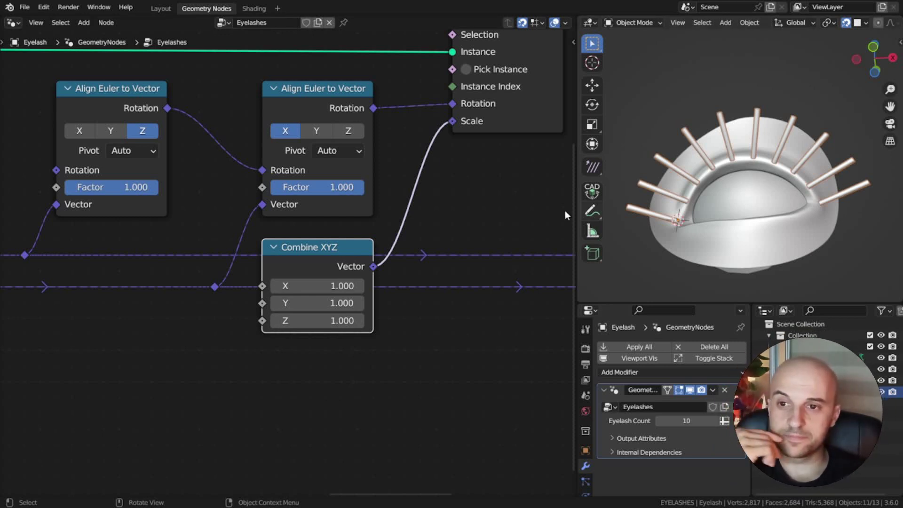
# - Branch a reroute off the Base FACTOR line and connect it to the Z input of Combine XYZ
pyautogui.scroll(-5, 341, 312)
pyautogui.moveTo(347, 317); pyautogui.dragTo(444, 261, button='middle')
pyautogui.scroll(4, 392, 272)
pyautogui.keyDown('shift'); pyautogui.moveTo(321, 275); pyautogui.dragTo(320, 276, button='right'); pyautogui.keyUp('shift')
pyautogui.moveTo(323, 266); pyautogui.dragTo(331, 263)
pyautogui.moveTo(396, 236); pyautogui.dragTo(398, 239)
pyautogui.moveTo(323, 266); pyautogui.dragTo(356, 267)
pyautogui.scroll(2, 726, 209)
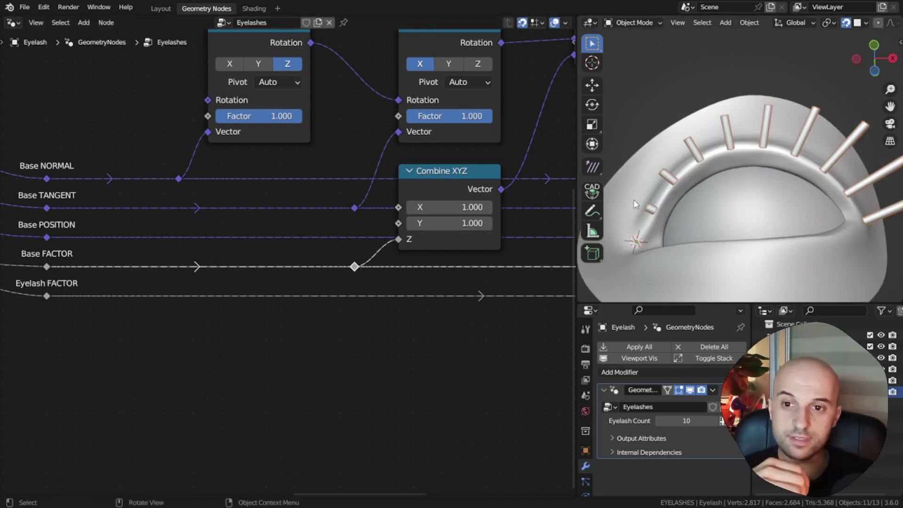
pyautogui.scroll(-2, 743, 221)
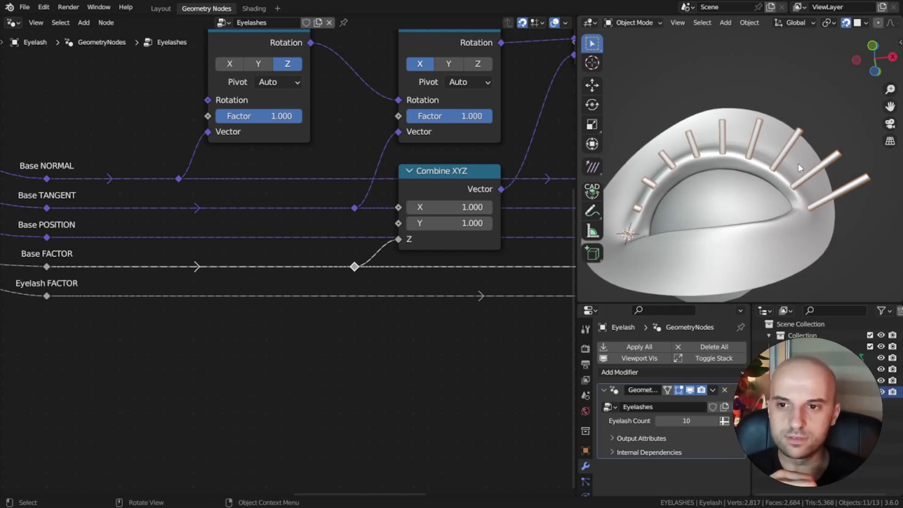
# - Move Combine XYZ up beside Instance on Points and shift the downstream nodes further along to make room
pyautogui.moveTo(448, 187); pyautogui.dragTo(278, 256, button='middle')
pyautogui.moveTo(278, 257); pyautogui.dragTo(408, 174)
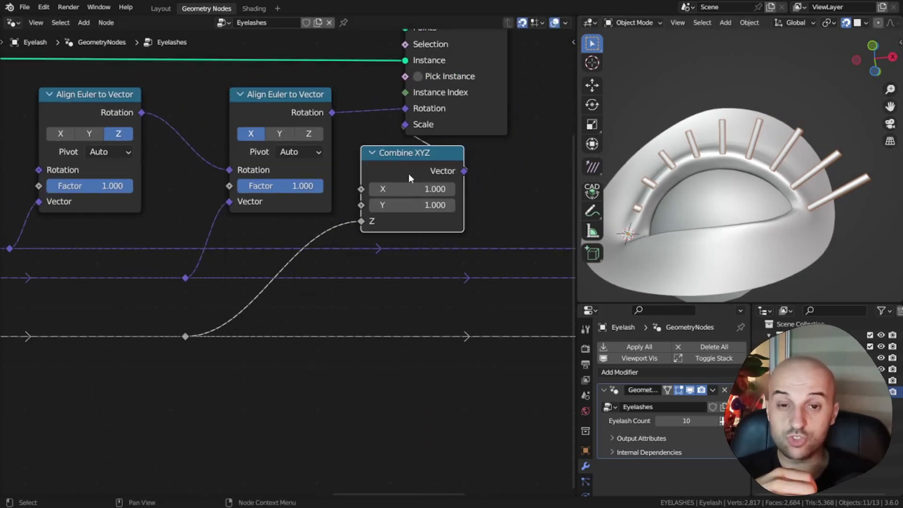
pyautogui.scroll(-6, 408, 174)
pyautogui.moveTo(408, 173); pyautogui.dragTo(283, 249, button='middle')
pyautogui.moveTo(301, 148); pyautogui.dragTo(353, 147)
# - Insert a Map Range node between Base FACTOR and the Z of Combine XYZ, with To Min 0.42 and To Max 0.87
pyautogui.moveTo(203, 323); pyautogui.dragTo(278, 232, button='middle')
pyautogui.scroll(3, 278, 232)
pyautogui.click(267, 289)
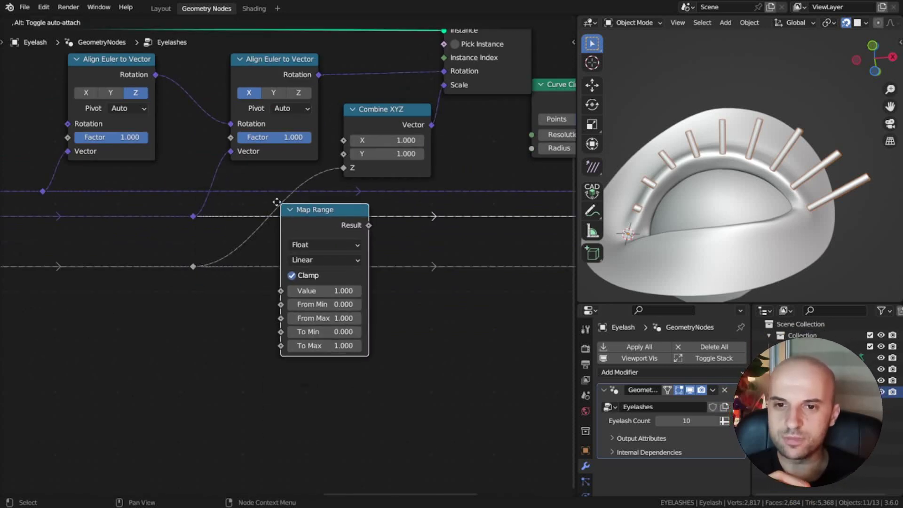
pyautogui.click(254, 194)
pyautogui.scroll(3, 241, 241)
pyautogui.moveTo(305, 341)
pyautogui.mouseDown()
pyautogui.moveTo(339, 341)
pyautogui.moveTo(301, 335)
pyautogui.moveTo(282, 358)
pyautogui.moveTo(316, 335)
pyautogui.mouseUp()
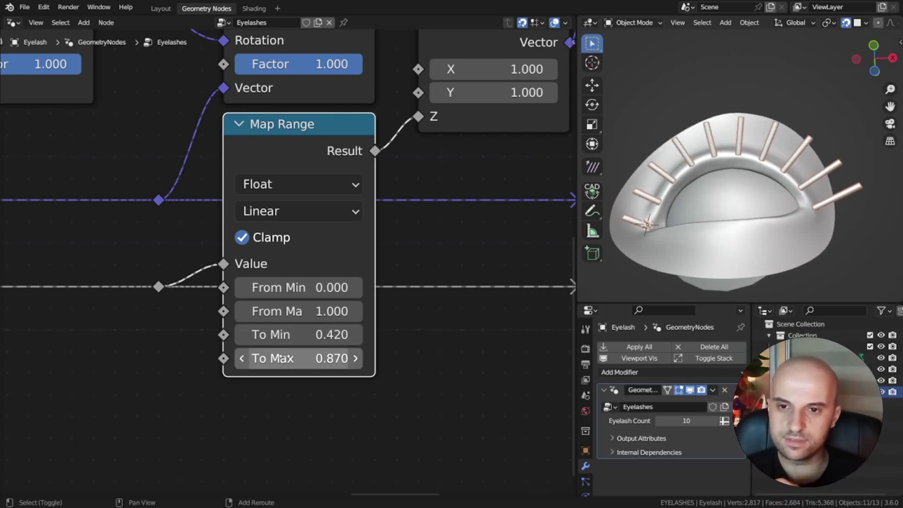
# - Paste a Group Input node beside the Map Range node that controls lash length
pyautogui.scroll(-10, 431, 373)
pyautogui.moveTo(235, 339); pyautogui.dragTo(340, 339, button='middle')
pyautogui.hotkey('ctrl', 'v')
pyautogui.scroll(8, 376, 334)
pyautogui.press('g')
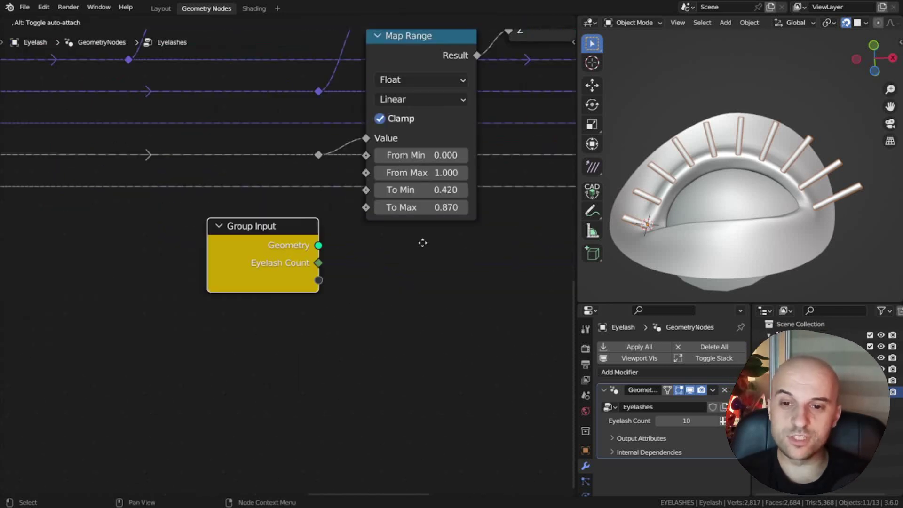
pyautogui.click(423, 231)
# - Expose the Map Range's To Min and To Max as group inputs named Eyelash Length 1 and Eyelash Length 2
pyautogui.scroll(4, 320, 225)
pyautogui.moveTo(400, 169); pyautogui.dragTo(325, 287)
pyautogui.moveTo(400, 196); pyautogui.dragTo(325, 315)
pyautogui.press('n')
pyautogui.click(569, 121)
pyautogui.click(479, 80)
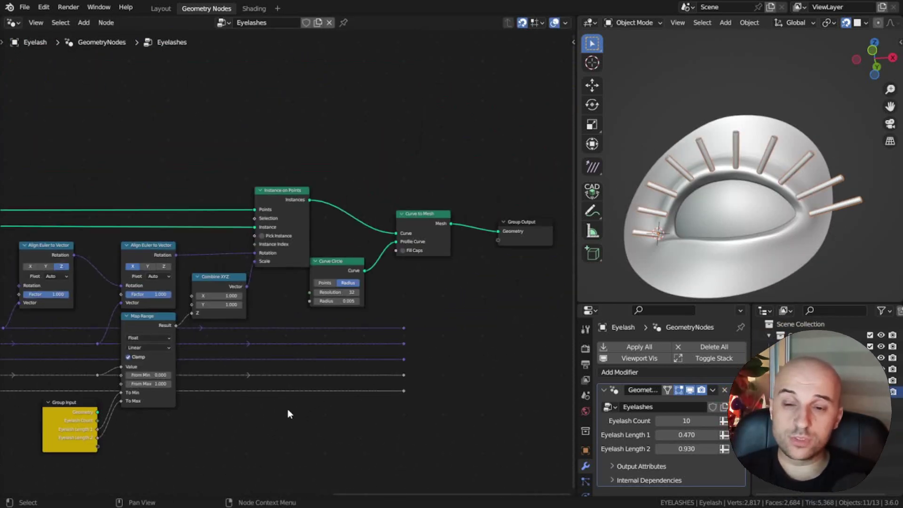
# - Insert a Realize Instances node directly after Instance on Points
pyautogui.scroll(-2, 231, 283)
pyautogui.scroll(6, 270, 321)
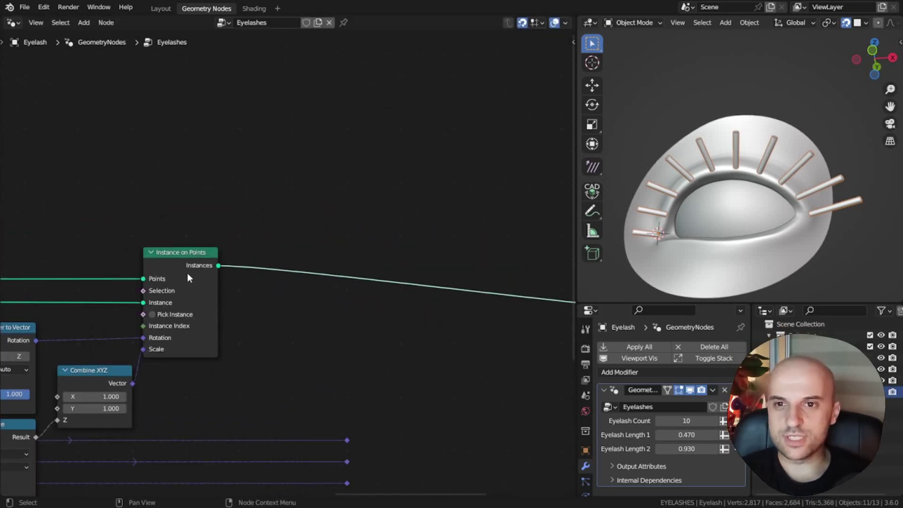
pyautogui.hotkey('shift', 'a')
pyautogui.write('realize')
pyautogui.press('Return')
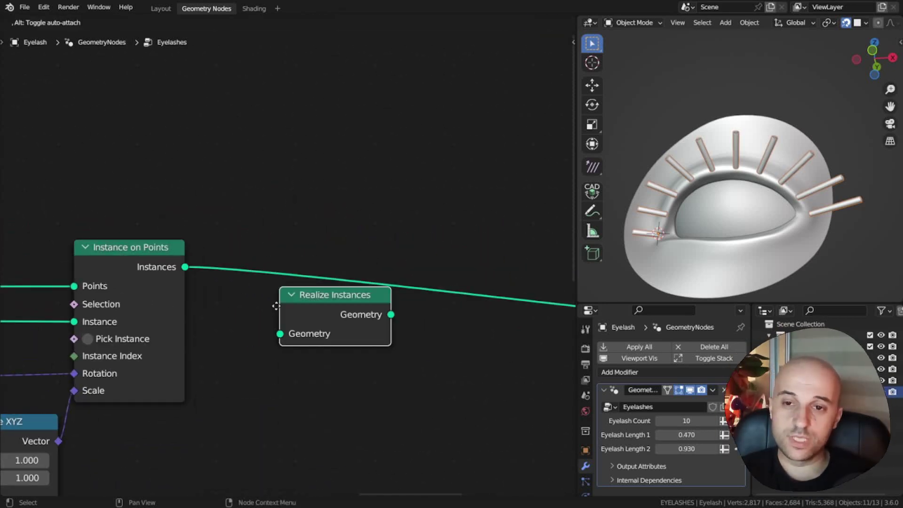
pyautogui.click(207, 261)
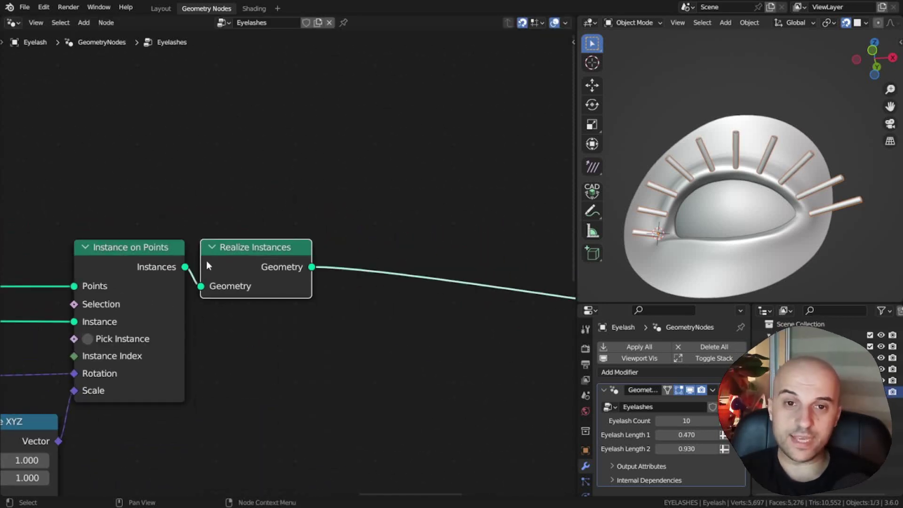
pyautogui.click(274, 257)
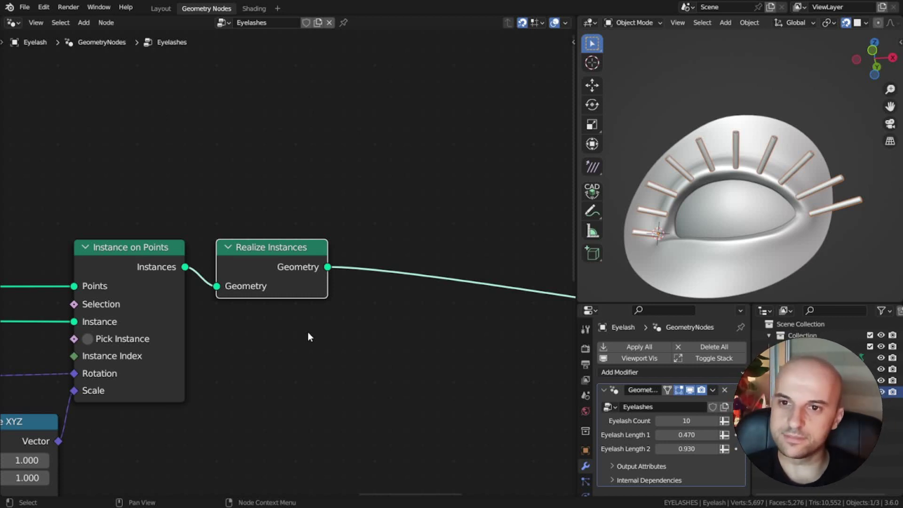
# - Insert a Set Position node after Realize Instances
pyautogui.moveTo(336, 344); pyautogui.dragTo(242, 328, button='middle')
pyautogui.hotkey('shift', 'a')
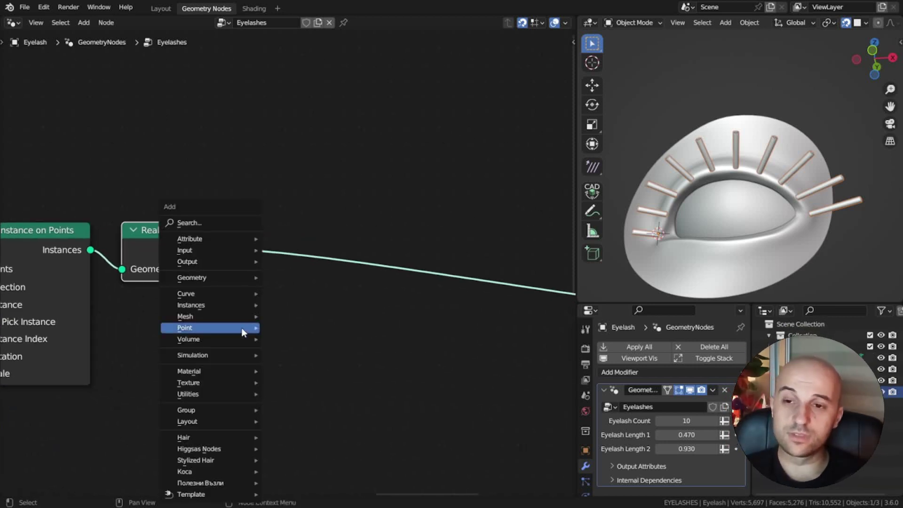
pyautogui.write('set pos')
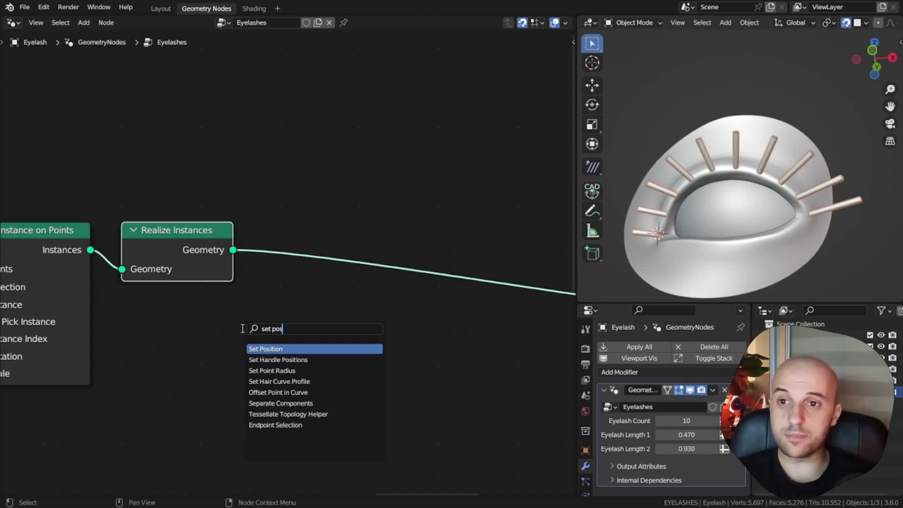
pyautogui.press('Return')
pyautogui.click(303, 237)
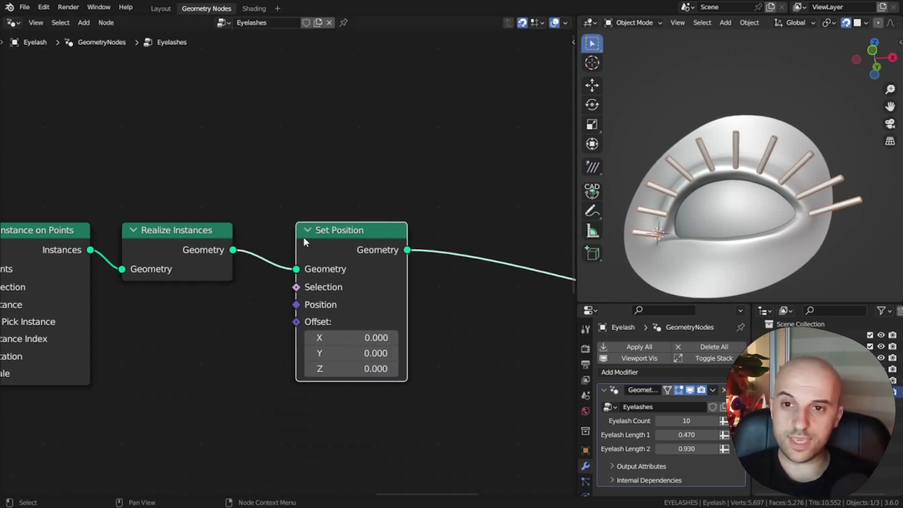
pyautogui.scroll(-3, 330, 250)
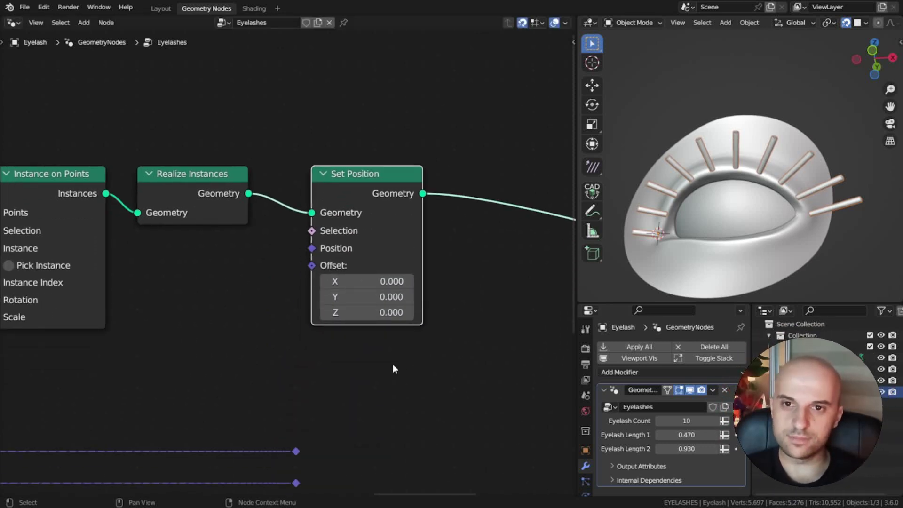
# - Insert a Vector Capture Attribute node between Realize Instances and Set Position, and feed its Value from a Position node
pyautogui.scroll(-4, 392, 365)
pyautogui.moveTo(391, 365); pyautogui.dragTo(296, 377, button='middle')
pyautogui.moveTo(252, 216); pyautogui.dragTo(345, 221)
pyautogui.moveTo(193, 244); pyautogui.dragTo(292, 263, button='middle')
pyautogui.press('q')
pyautogui.click(266, 274)
pyautogui.click(281, 226)
pyautogui.click(304, 310)
pyautogui.moveTo(283, 314); pyautogui.dragTo(132, 348)
pyautogui.click(141, 361)
pyautogui.click(364, 349)
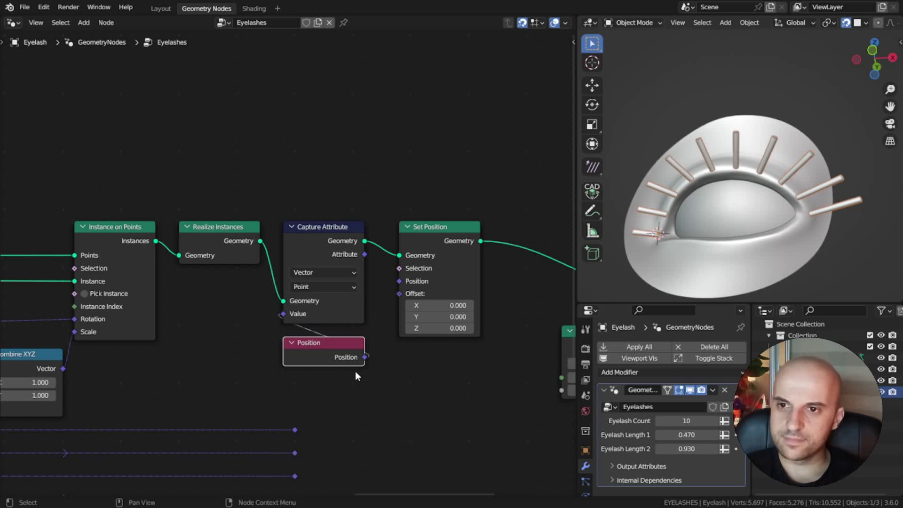
# - Shift Set Position, Curve Circle, Curve to Mesh and Group Output further along to make room after Capture Attribute
pyautogui.moveTo(407, 370); pyautogui.dragTo(228, 354, button='middle')
pyautogui.scroll(-3, 229, 354)
pyautogui.moveTo(545, 395); pyautogui.dragTo(486, 365, button='middle')
pyautogui.moveTo(486, 365); pyautogui.dragTo(203, 196)
pyautogui.press('g')
pyautogui.click(337, 196)
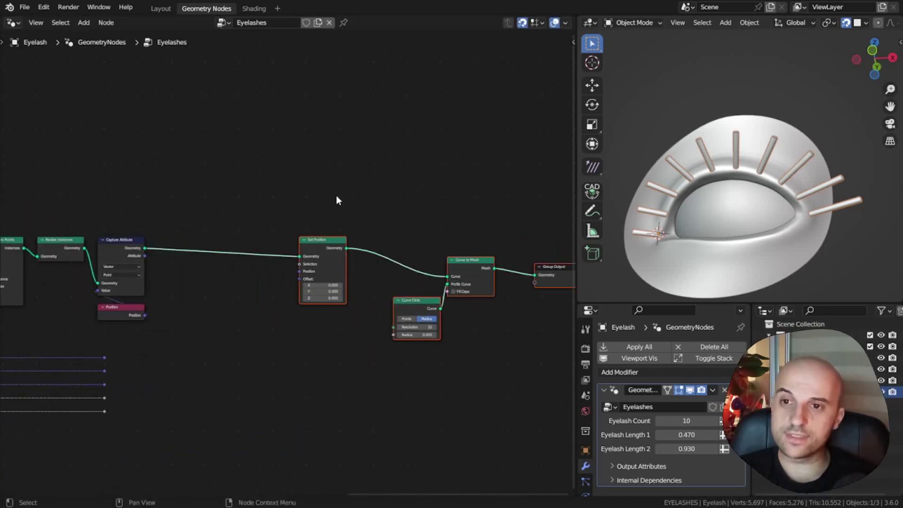
# - Connect the captured Attribute to Set Position's Position and insert a Vector Rotate node on that link
pyautogui.scroll(4, 82, 250)
pyautogui.moveTo(410, 270); pyautogui.dragTo(407, 270)
pyautogui.hotkey('shift', 'a')
pyautogui.write('vect')
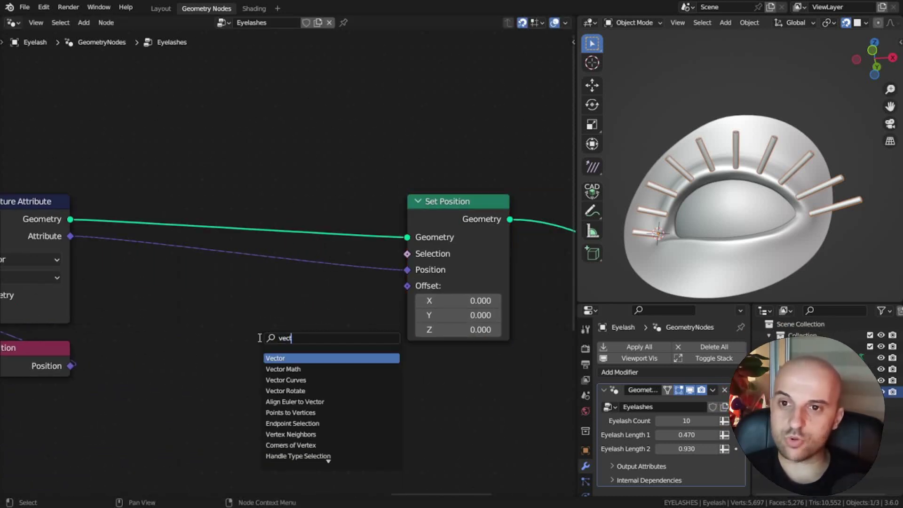
pyautogui.click(292, 380)
pyautogui.click(193, 266)
pyautogui.moveTo(221, 295); pyautogui.dragTo(302, 221, button='middle')
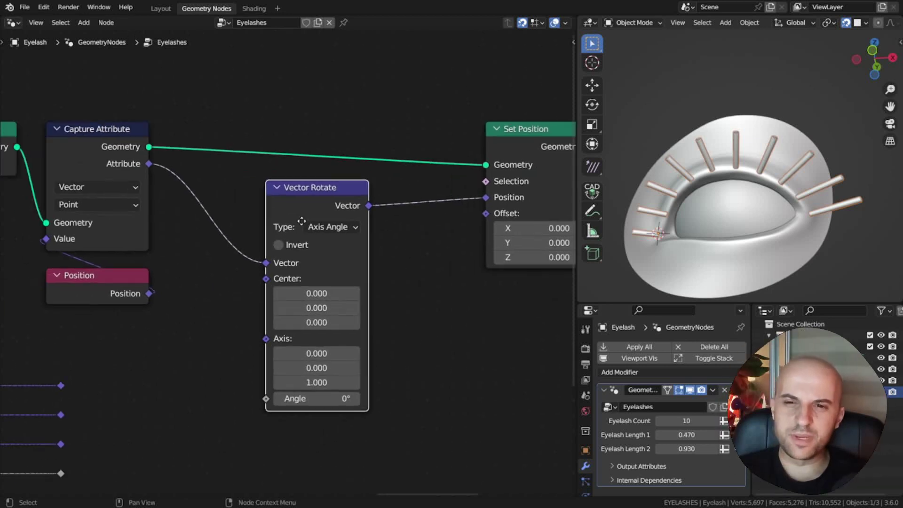
# - Extend the end reroutes of the five attribute lines horizontally, past the Vector Rotate node
pyautogui.scroll(-11, 301, 221)
pyautogui.moveTo(222, 392); pyautogui.dragTo(187, 303)
pyautogui.press('g')
pyautogui.press('x')
pyautogui.click(506, 297)
# - Branch a reroute off the Base POSITION line and connect it to the Center of Vector Rotate
pyautogui.moveTo(46, 316); pyautogui.dragTo(272, 290, button='middle')
pyautogui.scroll(3, 210, 301)
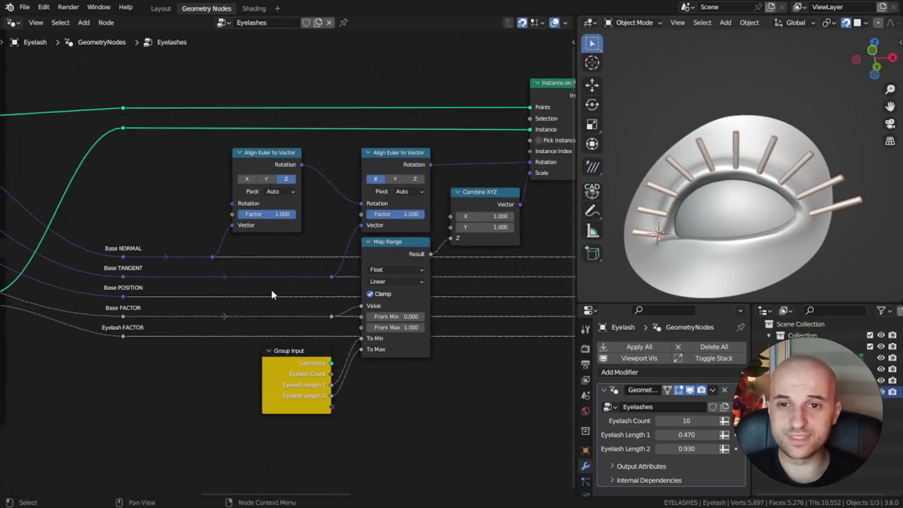
pyautogui.moveTo(473, 304); pyautogui.dragTo(268, 317, button='middle')
pyautogui.press('g')
pyautogui.press('x')
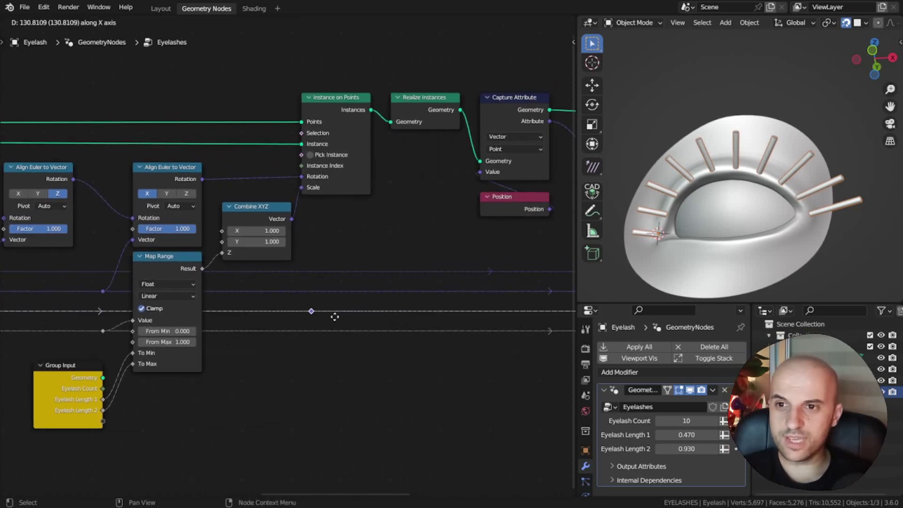
pyautogui.click(468, 320)
pyautogui.moveTo(468, 319); pyautogui.dragTo(248, 328, button='middle')
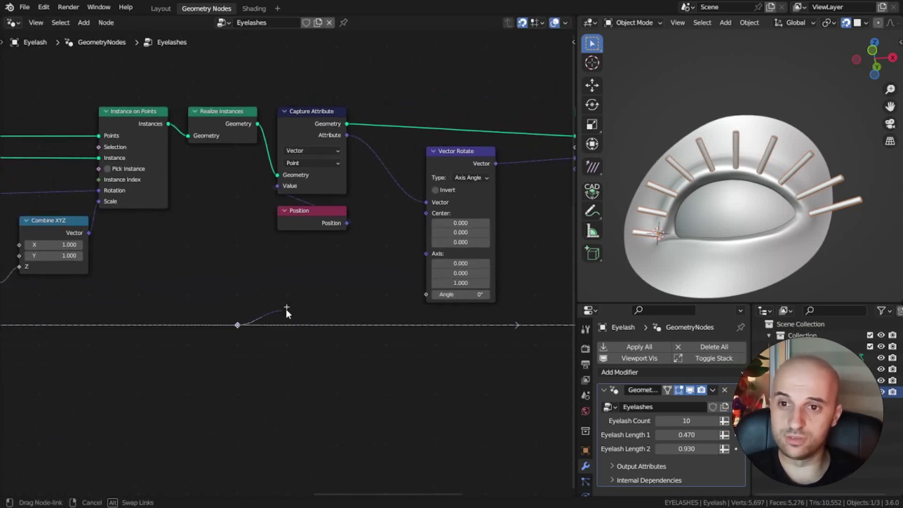
pyautogui.moveTo(427, 216); pyautogui.dragTo(427, 214)
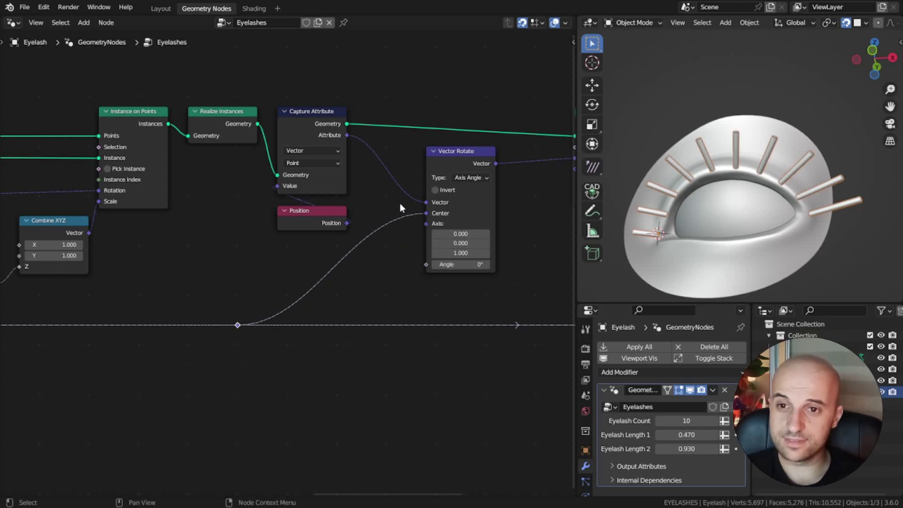
# - Branch a reroute off the Base TANGENT line and connect it to the Axis of Vector Rotate
pyautogui.scroll(-2, 400, 203)
pyautogui.keyDown('ctrl'); pyautogui.hscroll(-5, 163, 301); pyautogui.keyUp('ctrl')
pyautogui.scroll(2, 484, 298)
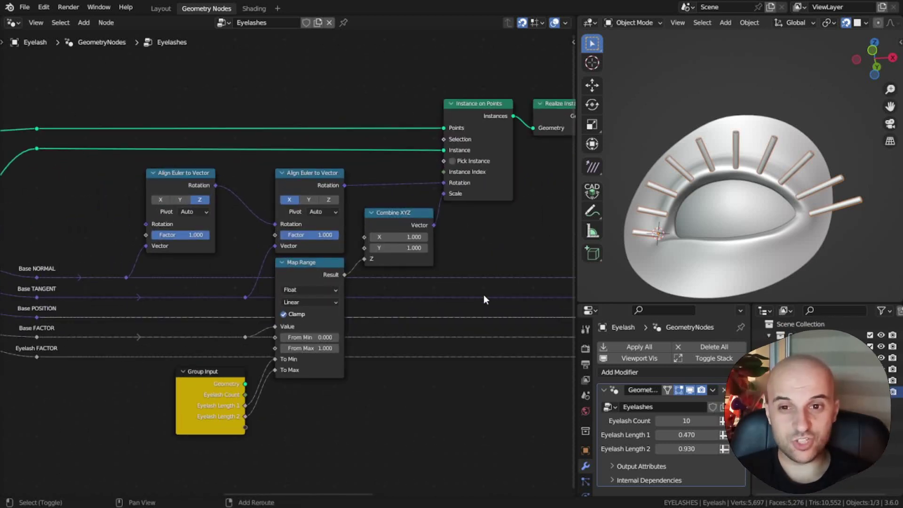
pyautogui.keyDown('ctrl'); pyautogui.hscroll(5, 215, 314); pyautogui.keyUp('ctrl')
pyautogui.moveTo(404, 304)
pyautogui.mouseDown()
pyautogui.moveTo(468, 242)
pyautogui.moveTo(409, 305)
pyautogui.mouseUp()
pyautogui.moveTo(288, 328); pyautogui.dragTo(366, 328)
# - Branch a reroute off the Eyelash FACTOR line and connect it to the Angle of Vector Rotate
pyautogui.scroll(-2, 367, 328)
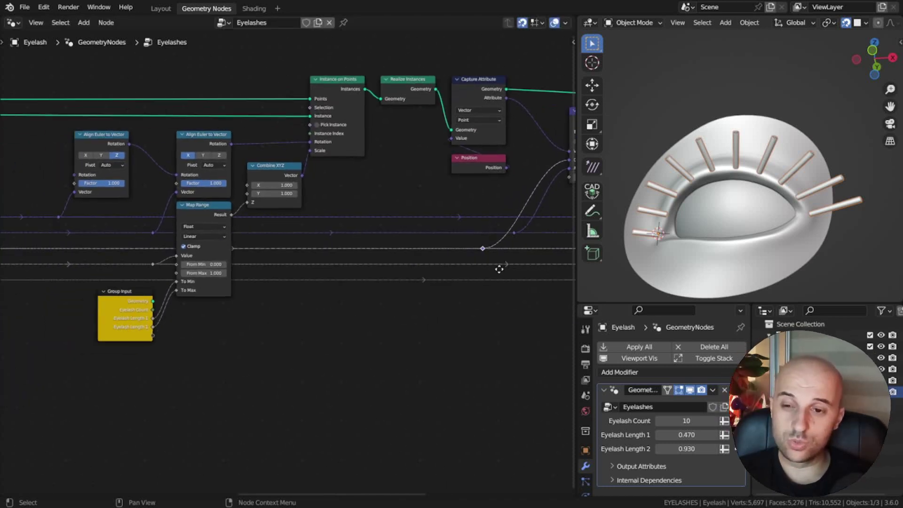
pyautogui.keyDown('ctrl'); pyautogui.hscroll(-2, 497, 261); pyautogui.keyUp('ctrl')
pyautogui.keyDown('shift'); pyautogui.scroll(-1, 498, 262); pyautogui.keyUp('shift')
pyautogui.moveTo(543, 279); pyautogui.dragTo(362, 331, button='middle')
pyautogui.scroll(5, 362, 331)
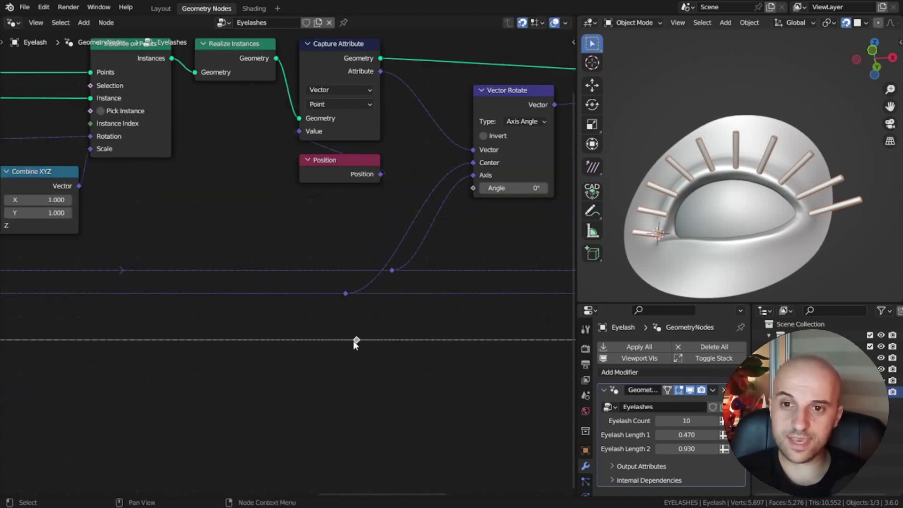
pyautogui.moveTo(463, 204); pyautogui.dragTo(473, 188)
pyautogui.moveTo(705, 184); pyautogui.dragTo(686, 188, button='middle')
pyautogui.moveTo(683, 301); pyautogui.dragTo(684, 318)
pyautogui.moveTo(750, 261); pyautogui.dragTo(734, 264, button='middle')
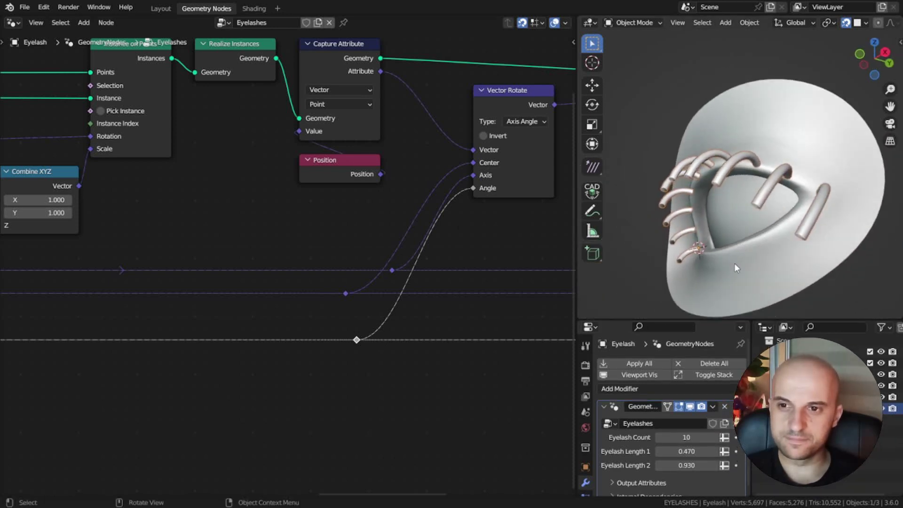
# - Insert a Multiply math node between Eyelash FACTOR and the Vector Rotate Angle, with a value of -0.830
pyautogui.press('q')
pyautogui.click(393, 278)
pyautogui.click(385, 309)
pyautogui.click(405, 341)
pyautogui.click(405, 341)
pyautogui.click(405, 341)
pyautogui.click(457, 308)
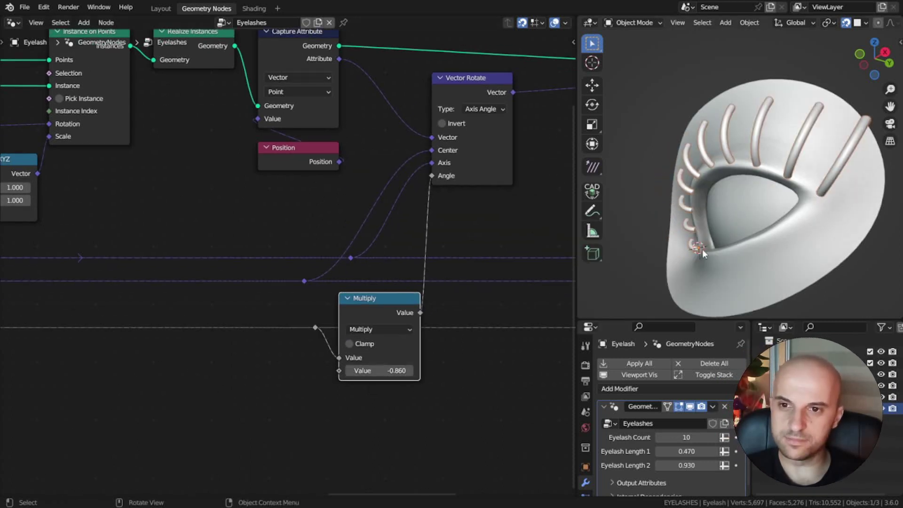
pyautogui.moveTo(701, 249); pyautogui.dragTo(763, 249, button='middle')
pyautogui.scroll(3, 371, 306)
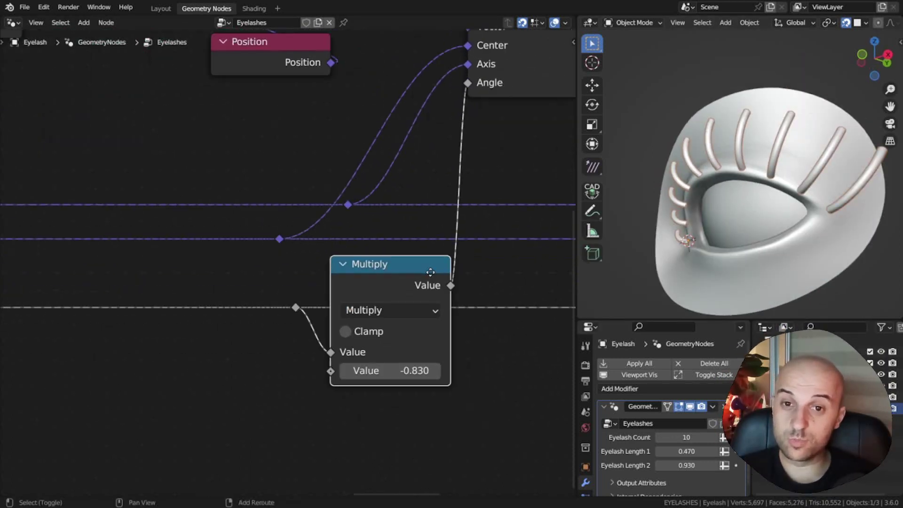
# - Switch the math node to Multiply Add and set its Addend to 1.400
pyautogui.click(359, 280)
pyautogui.click(333, 141)
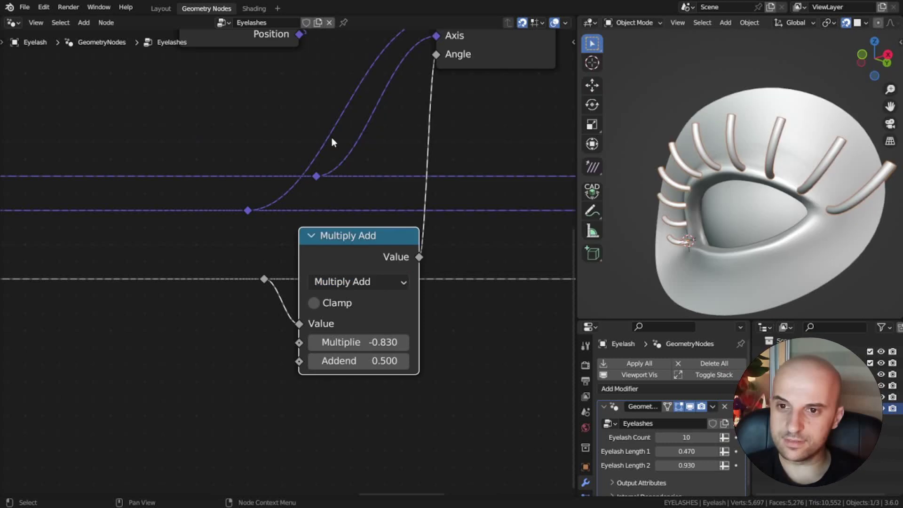
pyautogui.moveTo(374, 362); pyautogui.dragTo(395, 362)
pyautogui.moveTo(649, 235); pyautogui.dragTo(666, 225, button='middle')
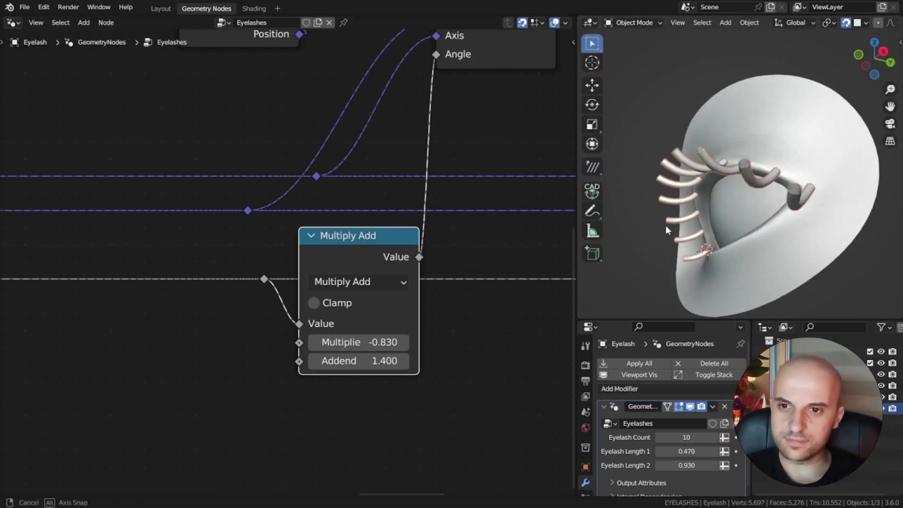
# - Refine the lash curl by setting the Multiply Add Multiplier to -0.980 and Addend to 1.230
pyautogui.moveTo(330, 360); pyautogui.dragTo(306, 361)
pyautogui.moveTo(772, 235); pyautogui.dragTo(798, 252, button='middle')
pyautogui.moveTo(357, 342); pyautogui.dragTo(348, 342)
pyautogui.moveTo(726, 250); pyautogui.dragTo(695, 251, button='middle')
pyautogui.moveTo(362, 361); pyautogui.dragTo(372, 360)
pyautogui.moveTo(774, 213); pyautogui.dragTo(795, 218, button='middle')
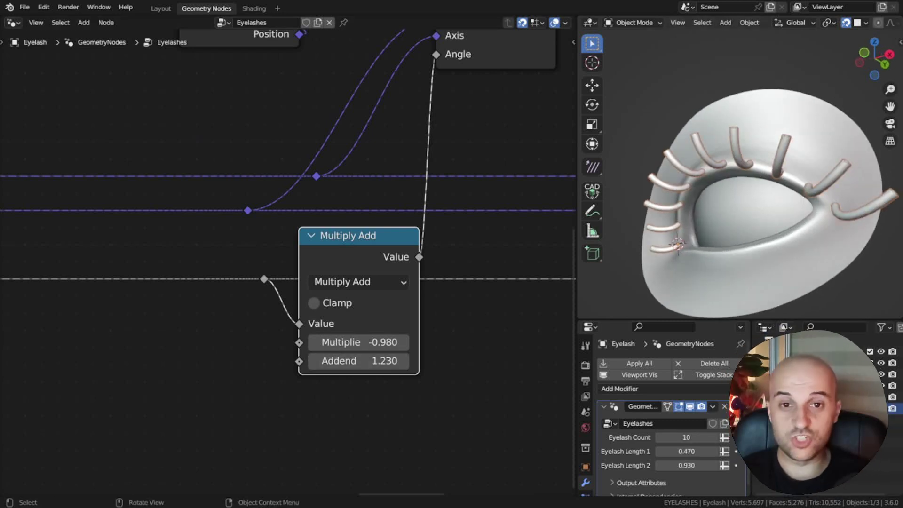
# - Duplicate the lash-length Map Range node and place the copy beside Multiply Add
pyautogui.scroll(-4, 327, 356)
pyautogui.keyDown('ctrl'); pyautogui.hscroll(-4, 292, 360); pyautogui.keyUp('ctrl')
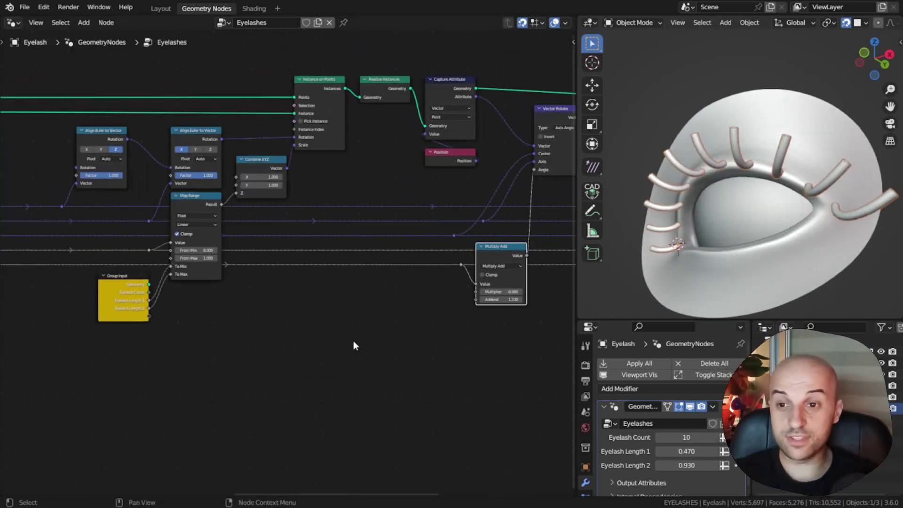
pyautogui.scroll(-2, 329, 329)
pyautogui.scroll(2, 303, 306)
pyautogui.click(207, 212)
pyautogui.hotkey('shift', 'd')
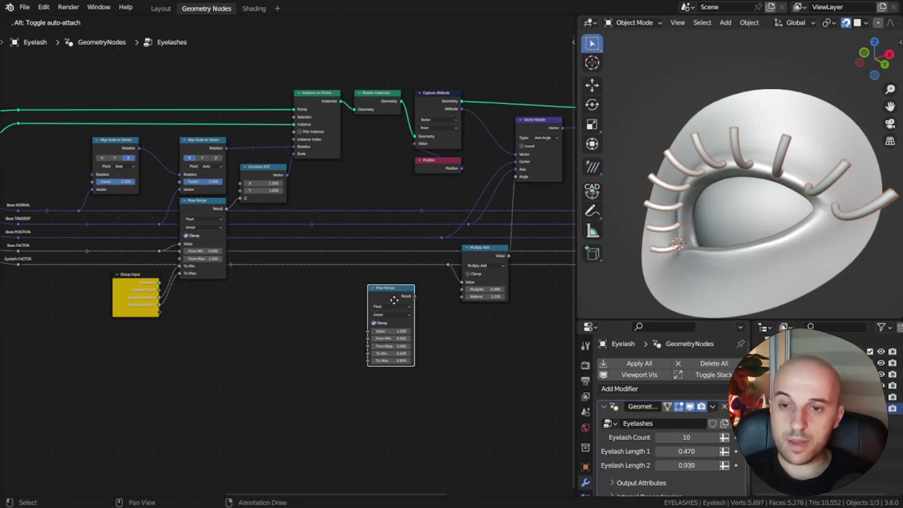
pyautogui.click(395, 300)
# - Feed Base FACTOR through the duplicated Map Range into the Multiply Add Multiplier, with To Min and To Max at -1.110
pyautogui.moveTo(395, 300); pyautogui.dragTo(344, 296, button='middle')
pyautogui.scroll(5, 331, 295)
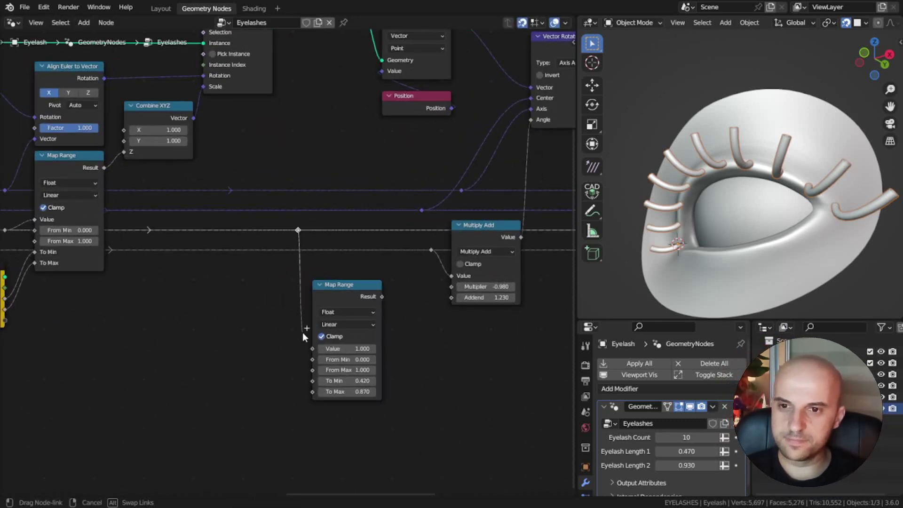
pyautogui.moveTo(453, 286); pyautogui.dragTo(452, 286)
pyautogui.moveTo(356, 335); pyautogui.dragTo(406, 315)
pyautogui.scroll(2, 437, 329)
pyautogui.moveTo(426, 330); pyautogui.dragTo(343, 247, button='middle')
pyautogui.moveTo(341, 260); pyautogui.dragTo(329, 271)
pyautogui.moveTo(361, 301); pyautogui.dragTo(388, 322, button='middle')
pyautogui.scroll(4, 252, 305)
pyautogui.moveTo(349, 177); pyautogui.dragTo(318, 159)
# - Duplicate this Map Range with its incoming link and connect the copy's Result to the Multiply Add Addend
pyautogui.hotkey('ctrl', 'shift', 'd')
pyautogui.click(318, 382)
pyautogui.moveTo(387, 401); pyautogui.dragTo(462, 215)
# - Expose the Addend Map Range's To Min and To Max as group inputs named Rotate 1 and Rotate 2
pyautogui.moveTo(270, 358); pyautogui.dragTo(344, 403)
pyautogui.press('n')
pyautogui.click(491, 104)
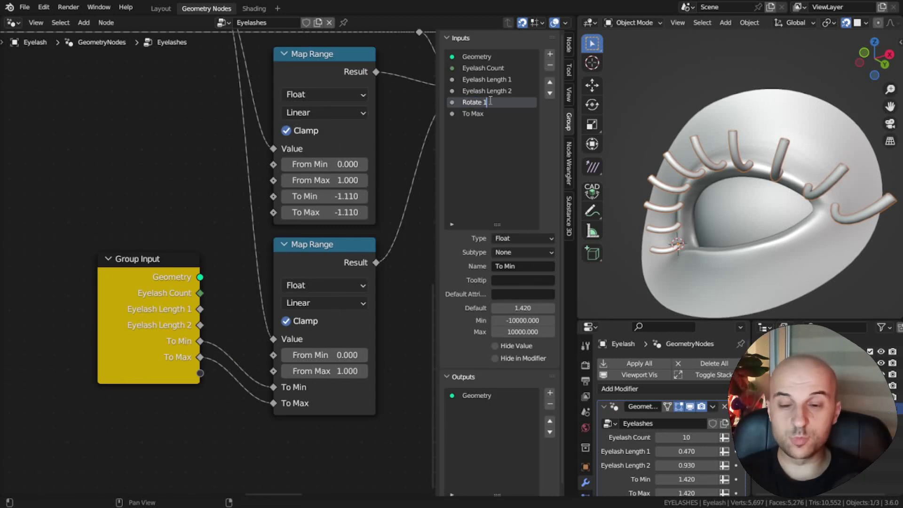
pyautogui.press('Return')
# - Expose the Multiplier Map Range's To Min and To Max as group inputs named Bend 1 and Bend 2
pyautogui.moveTo(274, 197); pyautogui.dragTo(200, 373)
pyautogui.moveTo(274, 213); pyautogui.dragTo(199, 389)
pyautogui.doubleClick(478, 126)
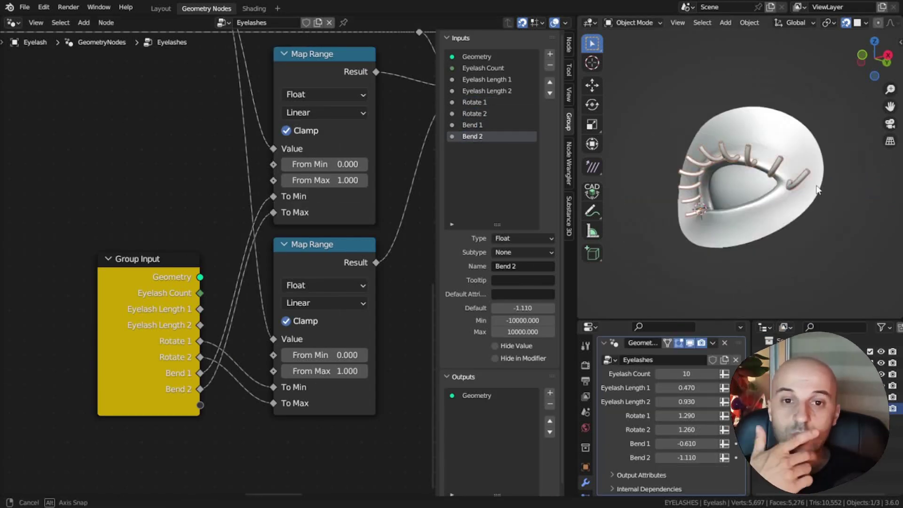
# - Try an extreme Bend 2 value of -9.320 on the lashes and undo it
pyautogui.moveTo(706, 198); pyautogui.dragTo(731, 194, button='middle')
pyautogui.moveTo(671, 455); pyautogui.dragTo(625, 456)
pyautogui.scroll(-2, 737, 206)
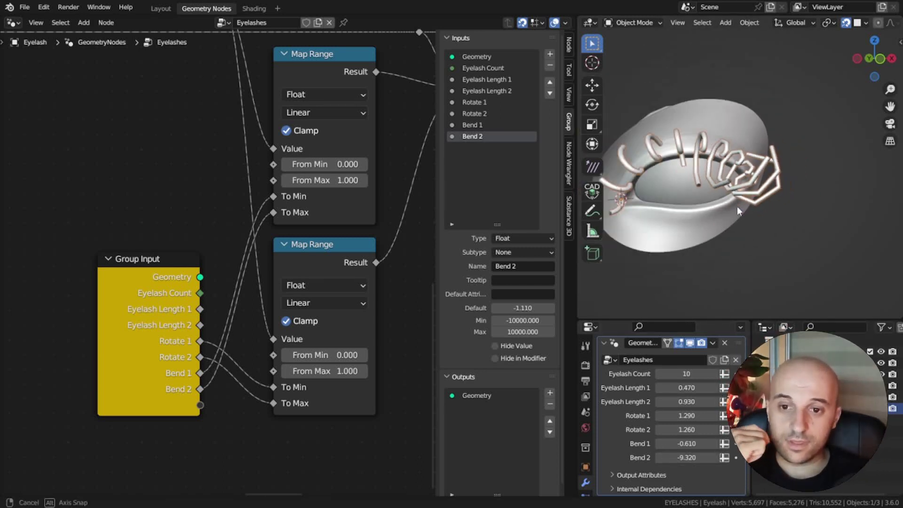
pyautogui.moveTo(737, 206); pyautogui.dragTo(752, 223, button='middle')
pyautogui.hotkey('ctrl', 'z')
# - Insert a Restore Curve Segment Length node after Set Position in the lash branch
pyautogui.scroll(-4, 312, 245)
pyautogui.moveTo(417, 170); pyautogui.dragTo(230, 276, button='middle')
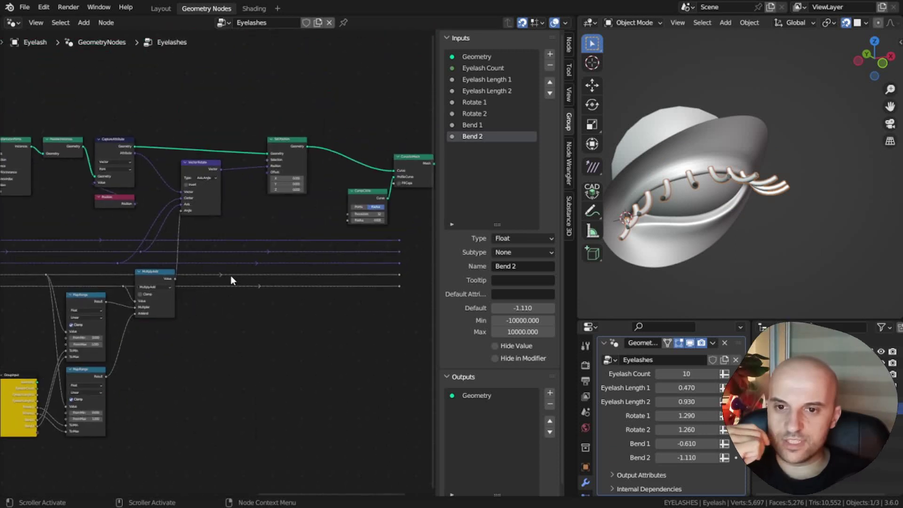
pyautogui.scroll(2, 287, 146)
pyautogui.moveTo(285, 148); pyautogui.dragTo(322, 194, button='middle')
pyautogui.moveTo(322, 194); pyautogui.dragTo(263, 180)
pyautogui.moveTo(362, 262); pyautogui.dragTo(301, 268, button='middle')
pyautogui.hotkey('shift', 'a')
pyautogui.write('sredi')
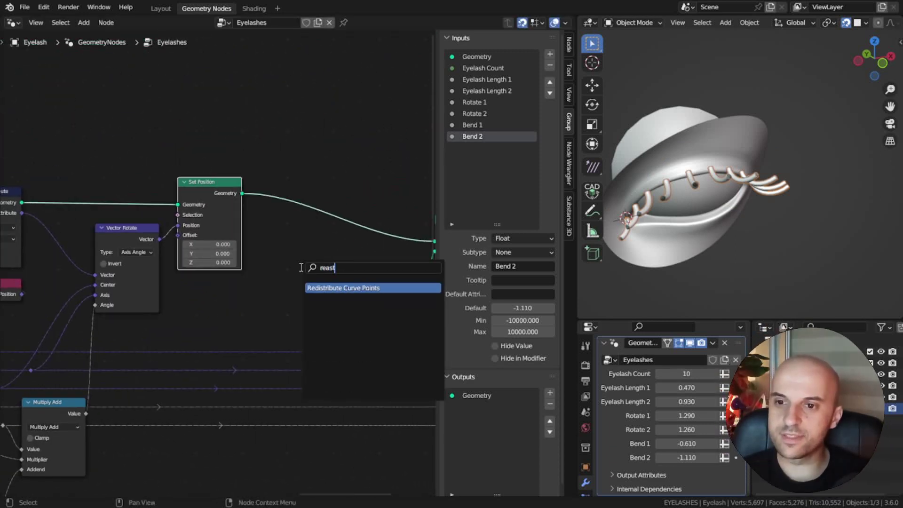
pyautogui.press('BackSpace')
pyautogui.press('BackSpace')
pyautogui.write('s')
pyautogui.press('Return')
pyautogui.click(263, 182)
pyautogui.scroll(5, 217, 254)
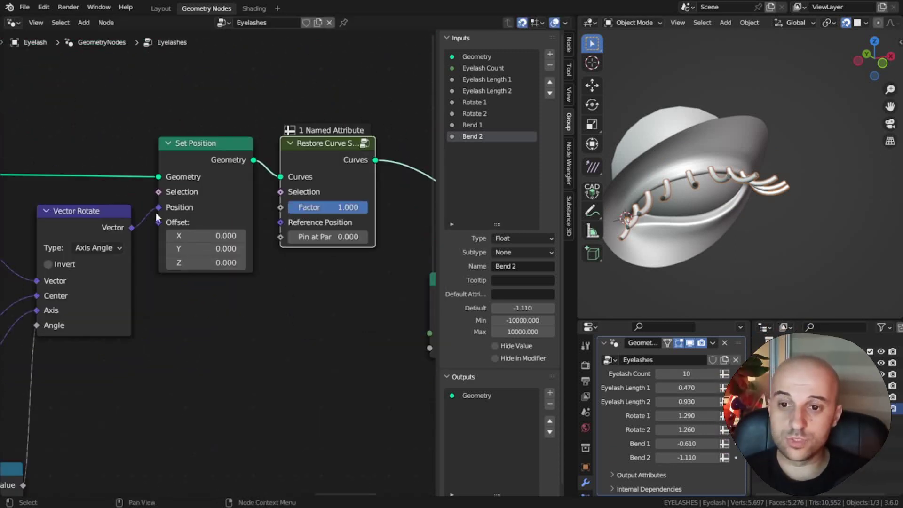
# - Connect Capture Attribute's Attribute output to the Restore node's Reference Position and try different Bend 2 values on the lashes
pyautogui.scroll(-3, 157, 212)
pyautogui.moveTo(164, 207); pyautogui.dragTo(262, 215, button='middle')
pyautogui.moveTo(168, 233); pyautogui.dragTo(163, 239, button='middle')
pyautogui.moveTo(72, 211); pyautogui.dragTo(265, 247)
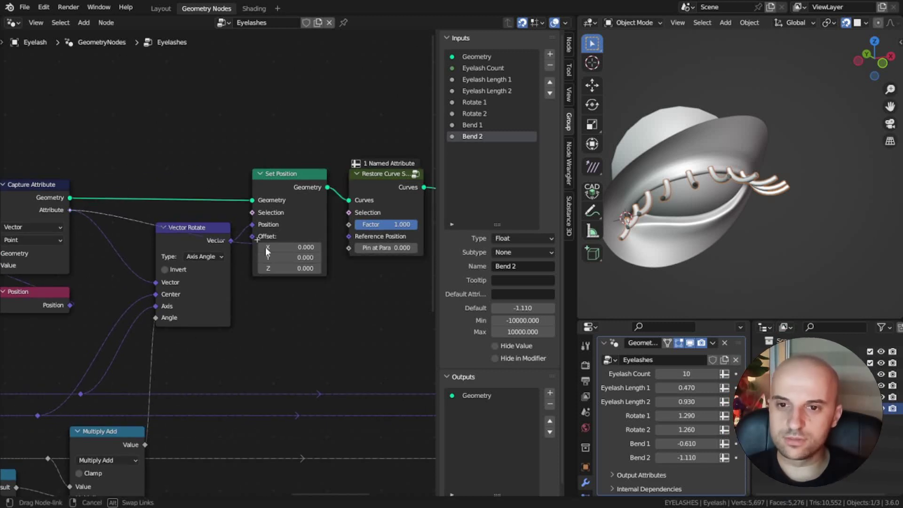
pyautogui.moveTo(348, 237); pyautogui.dragTo(349, 236)
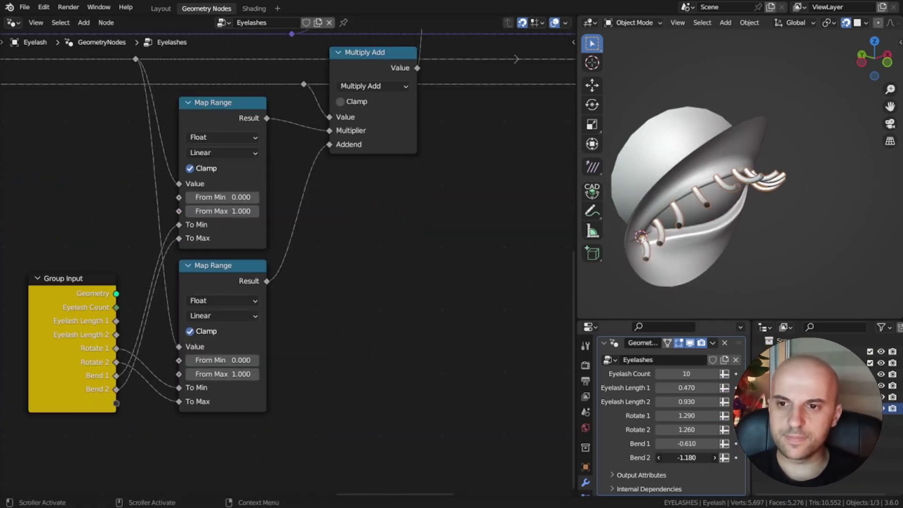
pyautogui.moveTo(687, 457); pyautogui.dragTo(715, 457)
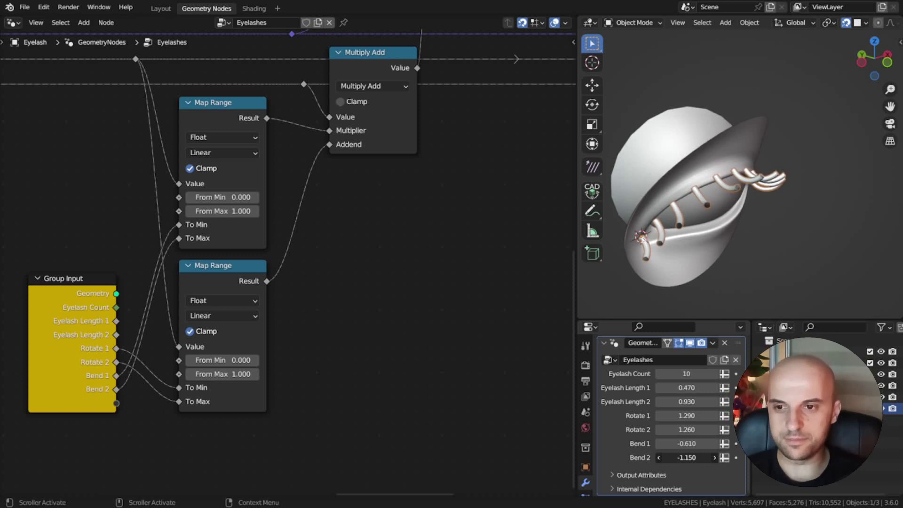
pyautogui.moveTo(859, 312); pyautogui.dragTo(774, 211, button='middle')
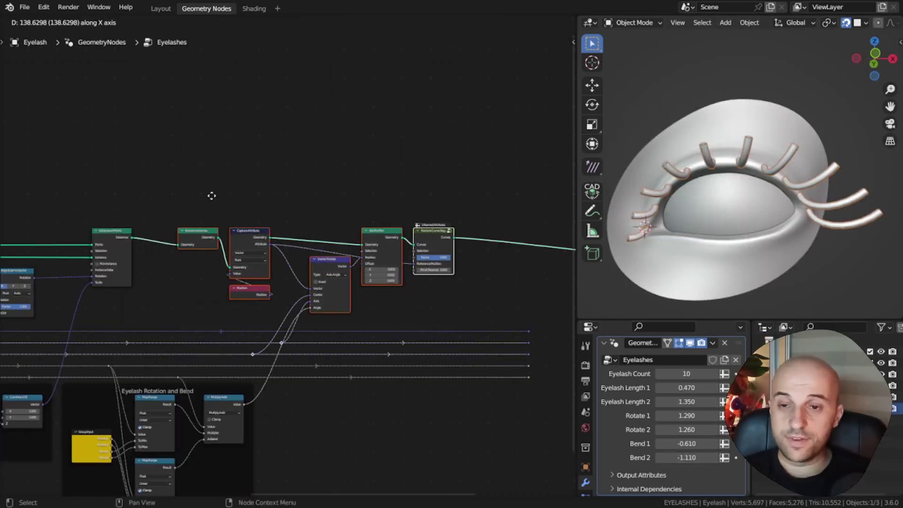
# - Insert a Rotate Instances node between Instance on Points and Realize Instances
pyautogui.click(234, 199)
pyautogui.scroll(7, 204, 257)
pyautogui.moveTo(263, 250); pyautogui.dragTo(412, 286, button='middle')
pyautogui.hotkey('shift', 'a')
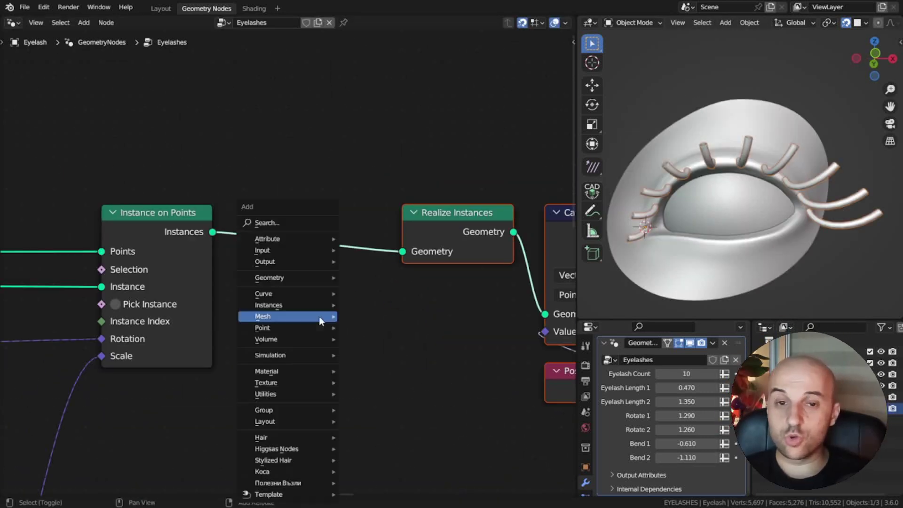
pyautogui.press('s')
pyautogui.press('Down')
pyautogui.press('Down')
pyautogui.press('Return')
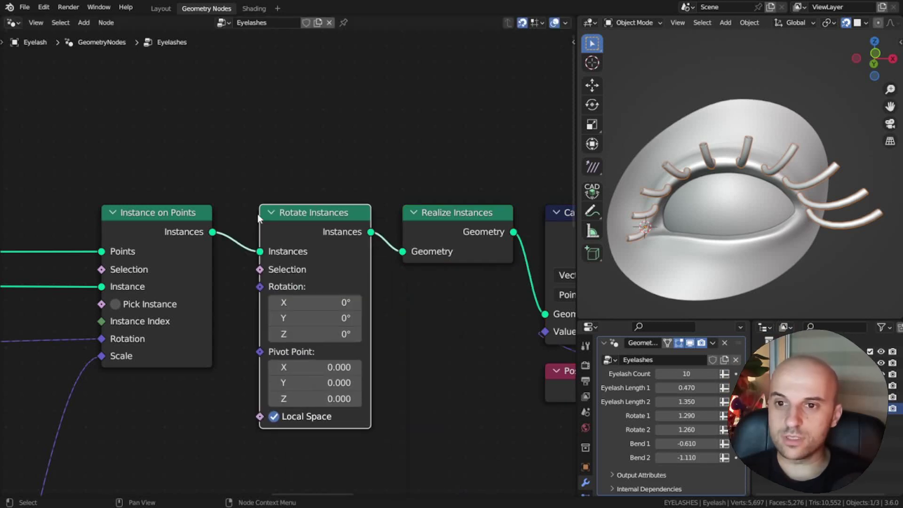
pyautogui.click(436, 229)
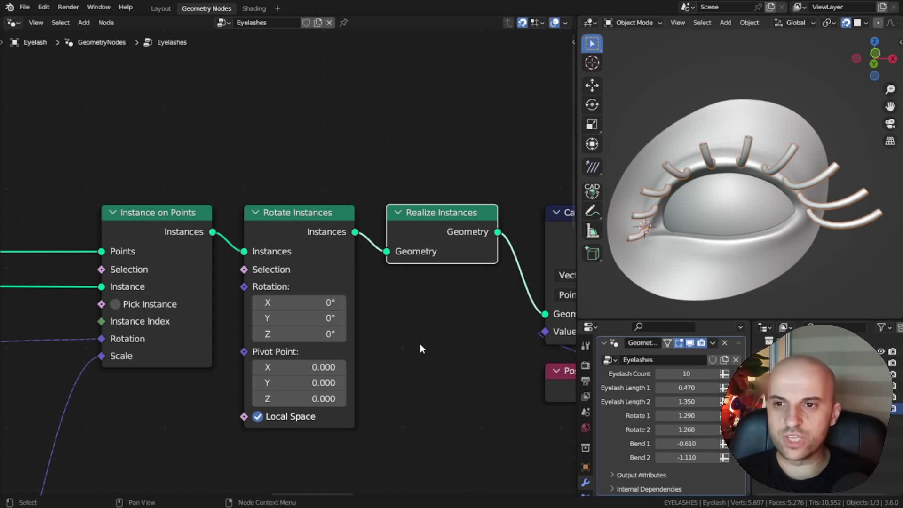
# - Try rotating the lashes about Y with the Rotate Instances node
pyautogui.moveTo(410, 356); pyautogui.dragTo(416, 306, button='middle')
pyautogui.scroll(3, 417, 306)
pyautogui.moveTo(703, 259); pyautogui.dragTo(719, 214, button='middle')
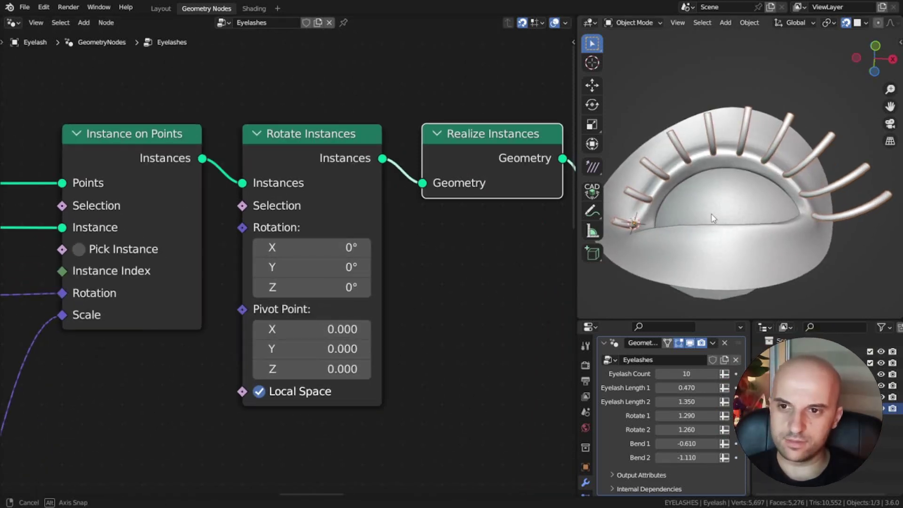
pyautogui.moveTo(312, 267)
pyautogui.mouseDown()
pyautogui.moveTo(321, 267)
pyautogui.moveTo(276, 267)
pyautogui.moveTo(348, 267)
pyautogui.moveTo(297, 267)
pyautogui.mouseUp()
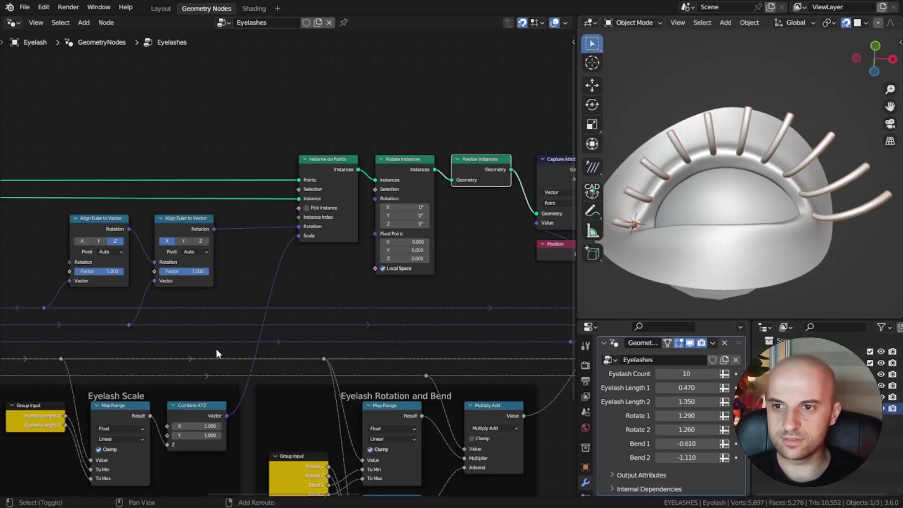
# - Branch the Base FACTOR line into the Value of a new Map Range node
pyautogui.moveTo(214, 358); pyautogui.dragTo(255, 282)
pyautogui.write('map r')
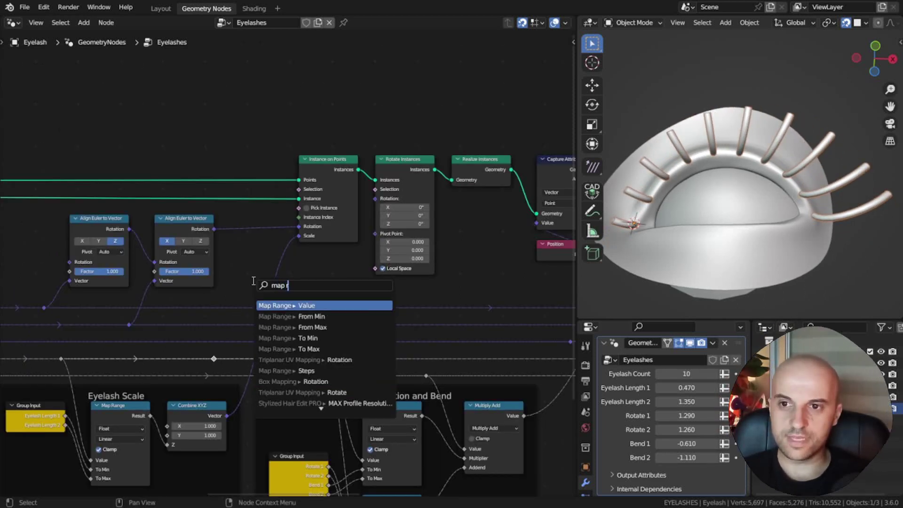
pyautogui.press('Return')
pyautogui.click(299, 262)
pyautogui.scroll(2, 298, 258)
# - Add a Combine XYZ with the Map Range Result as Y and feed its Vector into Rotate Instances' Rotation
pyautogui.write('comb')
pyautogui.moveTo(350, 241); pyautogui.dragTo(376, 307)
pyautogui.press('Return')
pyautogui.click(377, 271)
pyautogui.moveTo(464, 279); pyautogui.dragTo(374, 136)
# - Expose this Map Range's To Min and To Max as group inputs named Tilt 1 and Tilt 2
pyautogui.moveTo(315, 361); pyautogui.dragTo(294, 361)
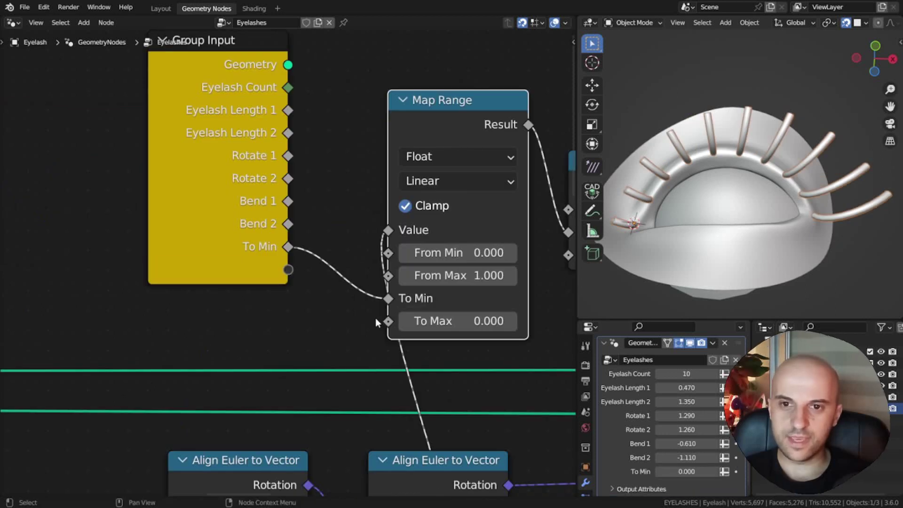
pyautogui.moveTo(388, 321); pyautogui.dragTo(288, 269)
pyautogui.press('n')
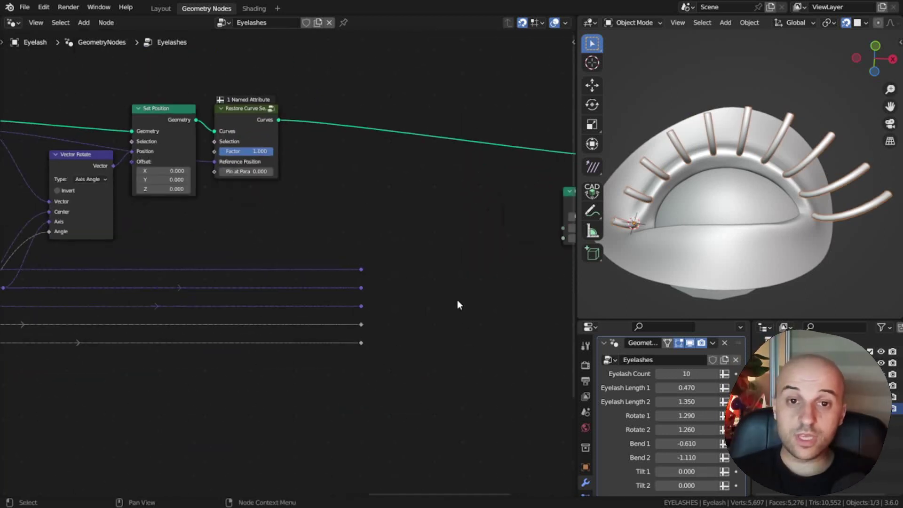
# - Insert a Set Curve Radius node before Curve to Mesh and place it below the attribute lines
pyautogui.moveTo(457, 300); pyautogui.dragTo(224, 298, button='middle')
pyautogui.hotkey('shift', 'a')
pyautogui.write('set curve')
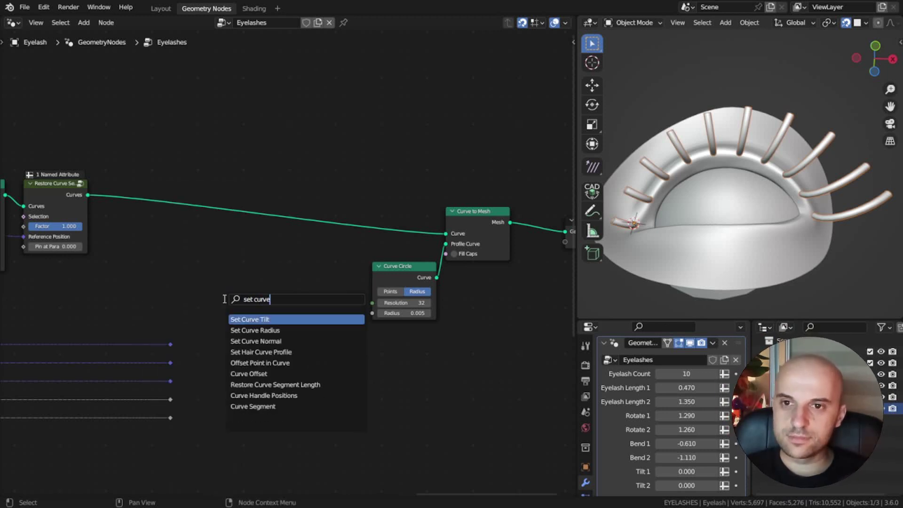
pyautogui.write(' r')
pyautogui.press('Return')
pyautogui.click(259, 224)
pyautogui.press('g')
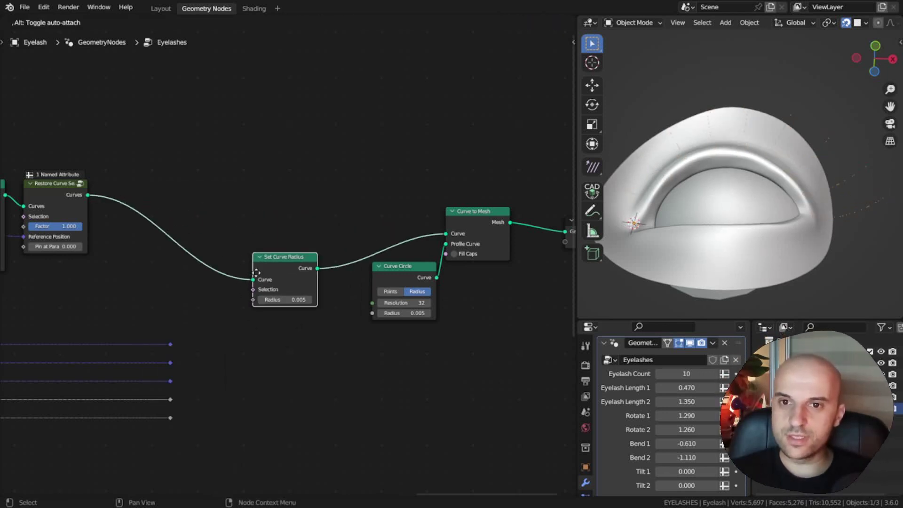
pyautogui.click(231, 421)
pyautogui.moveTo(230, 421); pyautogui.dragTo(394, 266, button='middle')
pyautogui.press('g')
pyautogui.click(367, 303)
pyautogui.moveTo(336, 333); pyautogui.dragTo(254, 250, button='middle')
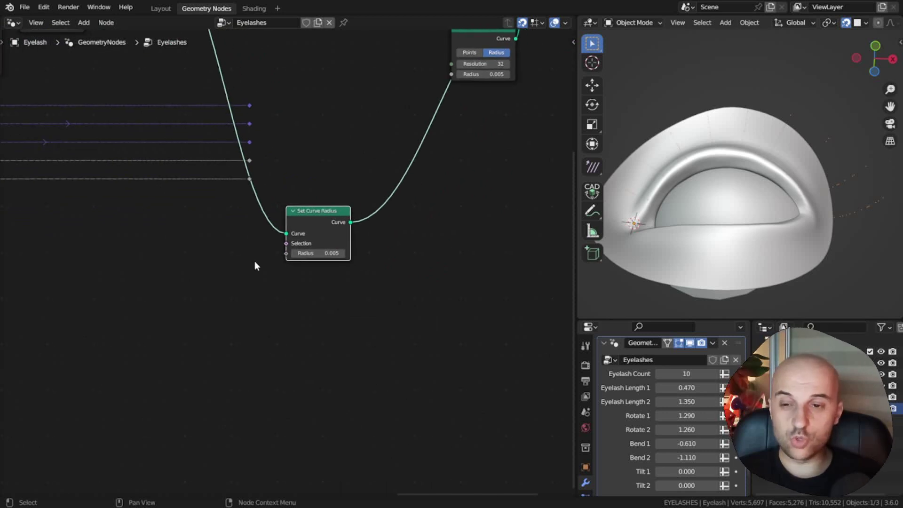
# - Set the Set Curve Radius node's Radius to 1 and try varying it
pyautogui.scroll(7, 287, 261)
pyautogui.write('1')
pyautogui.press('Return')
pyautogui.moveTo(341, 250)
pyautogui.mouseDown()
pyautogui.moveTo(392, 249)
pyautogui.moveTo(340, 249)
pyautogui.mouseUp()
pyautogui.rightClick(341, 250)
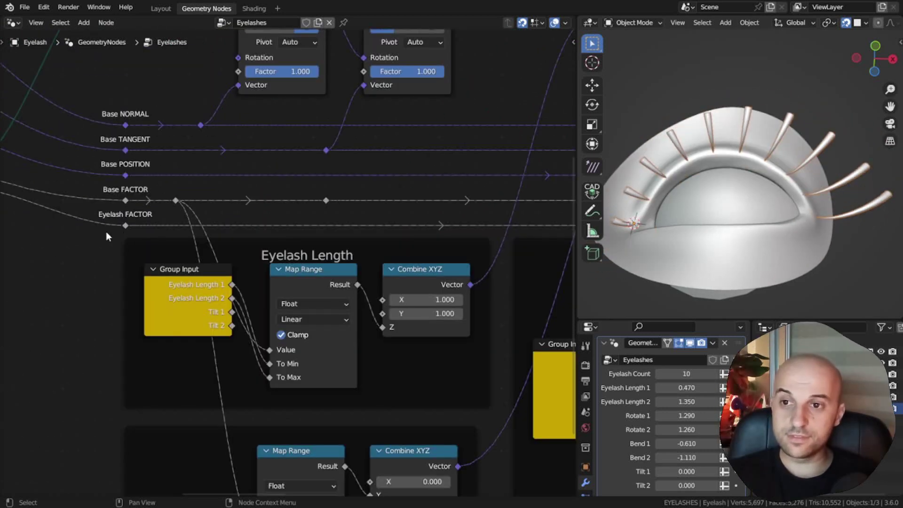
# - Insert a Float Curve node between the Eyelash FACTOR line and the Set Curve Radius node's Radius
pyautogui.scroll(-2, 393, 324)
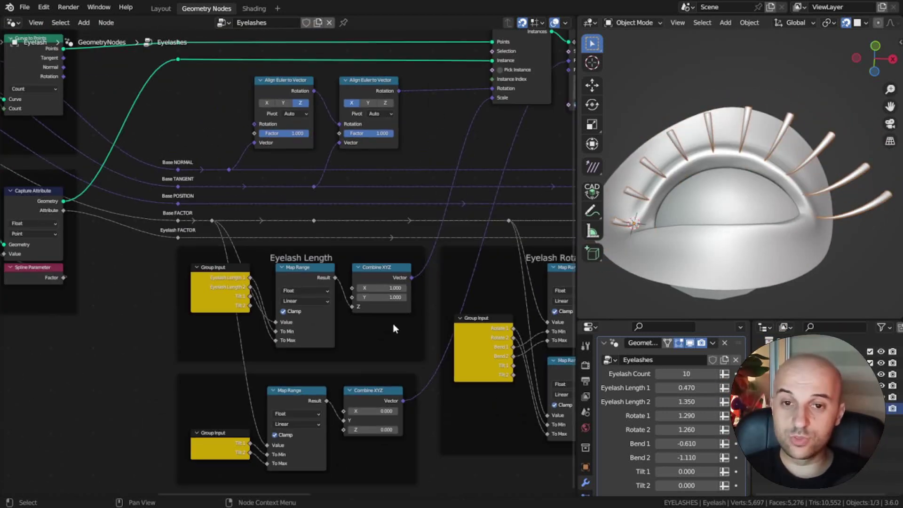
pyautogui.scroll(3, 358, 276)
pyautogui.moveTo(359, 277); pyautogui.dragTo(271, 308, button='middle')
pyautogui.scroll(3, 407, 298)
pyautogui.moveTo(407, 298); pyautogui.dragTo(357, 297, button='middle')
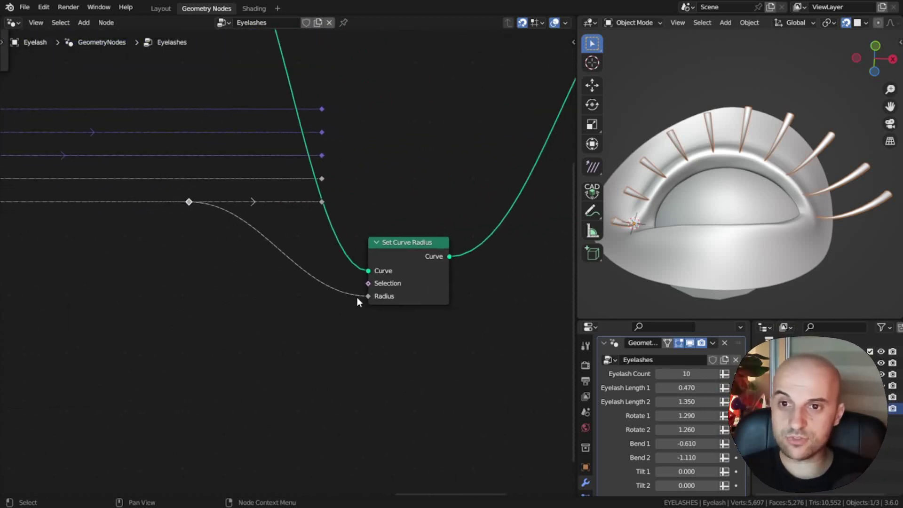
pyautogui.scroll(1, 357, 297)
pyautogui.hotkey('shift', 'a')
pyautogui.write('sfloa')
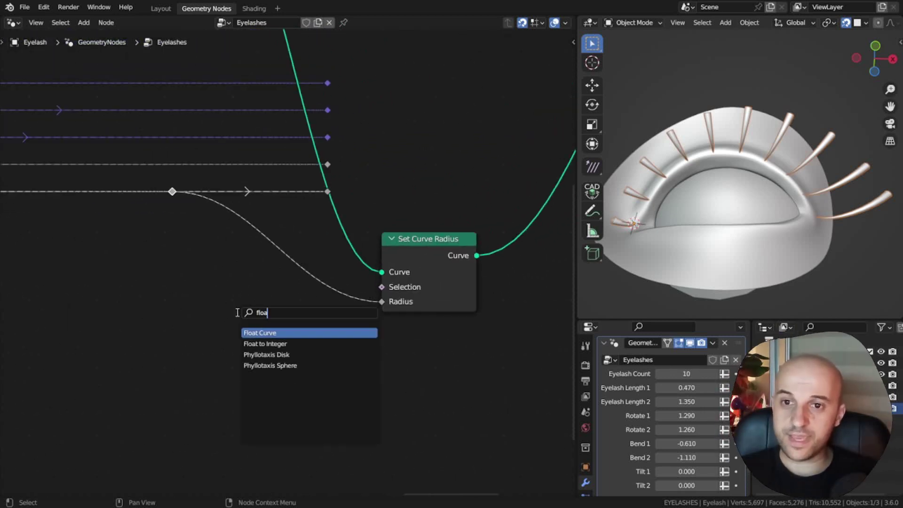
pyautogui.press('Return')
pyautogui.click(170, 239)
pyautogui.moveTo(173, 194); pyautogui.dragTo(124, 194)
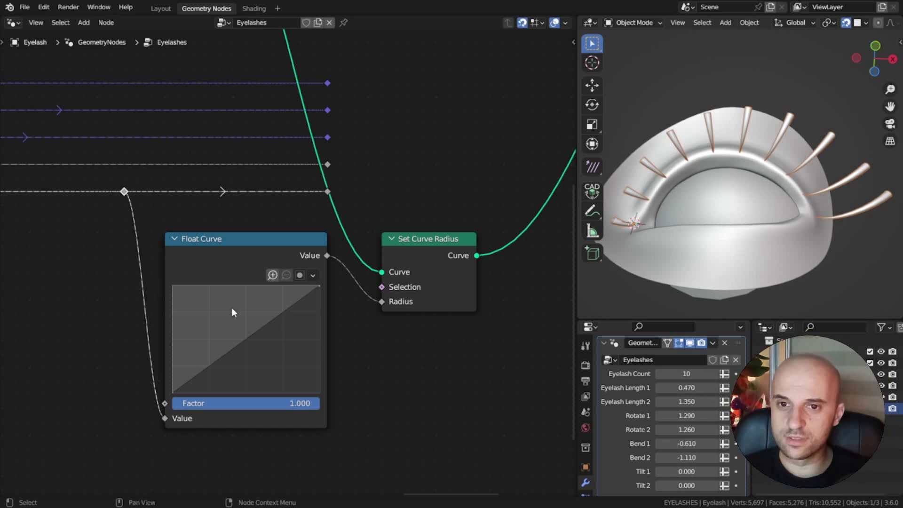
# - Shape the Float Curve to taper from a raised start to 0 at the end, with a middle point at 0.5062, 0.55114
pyautogui.scroll(4, 288, 315)
pyautogui.moveTo(289, 316); pyautogui.dragTo(344, 268, button='middle')
pyautogui.scroll(2, 701, 188)
pyautogui.moveTo(701, 189); pyautogui.dragTo(661, 219, button='middle')
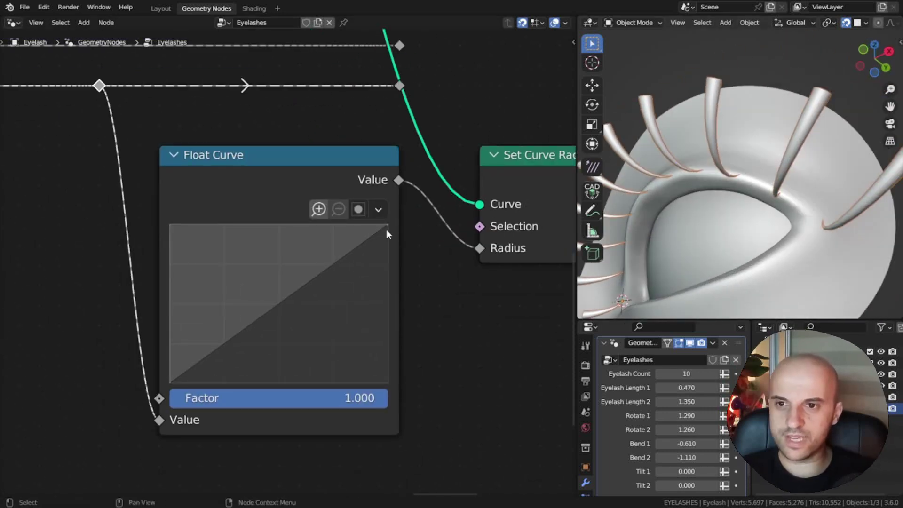
pyautogui.moveTo(387, 226); pyautogui.dragTo(387, 333)
pyautogui.moveTo(307, 351); pyautogui.dragTo(298, 322)
pyautogui.moveTo(387, 334); pyautogui.dragTo(387, 384)
pyautogui.moveTo(169, 382); pyautogui.dragTo(169, 363)
pyautogui.moveTo(170, 363); pyautogui.dragTo(170, 268)
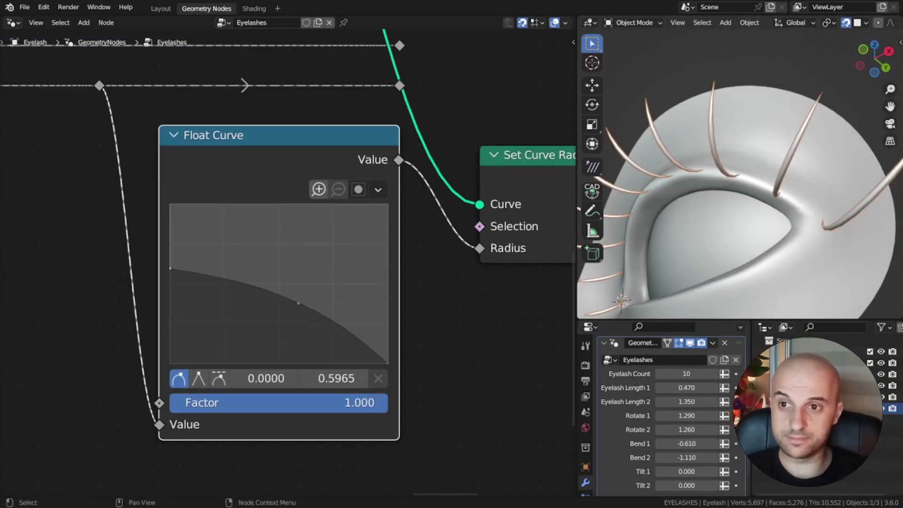
pyautogui.moveTo(298, 303); pyautogui.dragTo(285, 285)
pyautogui.moveTo(750, 141); pyautogui.dragTo(794, 152, button='middle')
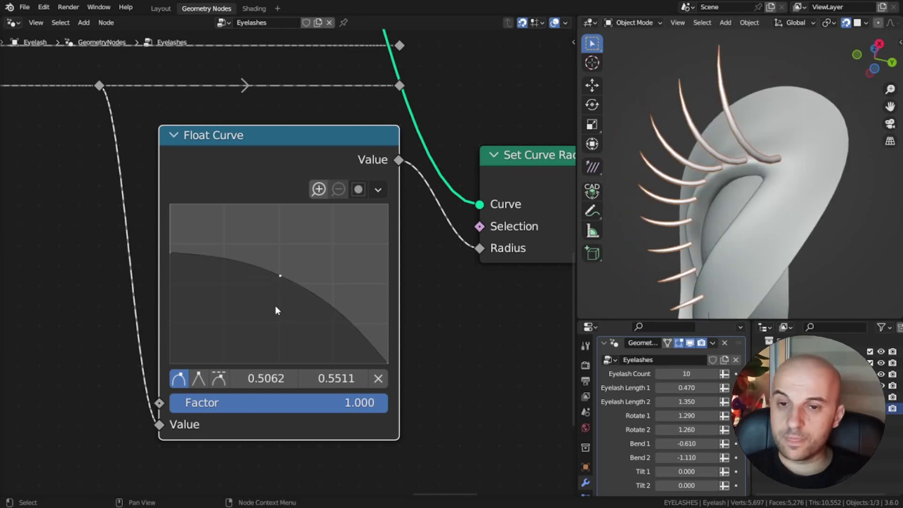
# - Insert a Multiply math node between the Float Curve and the Set Curve Radius node's Radius
pyautogui.scroll(-4, 275, 308)
pyautogui.moveTo(275, 308); pyautogui.dragTo(373, 341, button='middle')
pyautogui.moveTo(317, 171); pyautogui.dragTo(205, 262)
pyautogui.press('g')
pyautogui.press('x')
pyautogui.click(133, 277)
pyautogui.moveTo(288, 232); pyautogui.dragTo(324, 287)
pyautogui.write('mul')
pyautogui.press('Return')
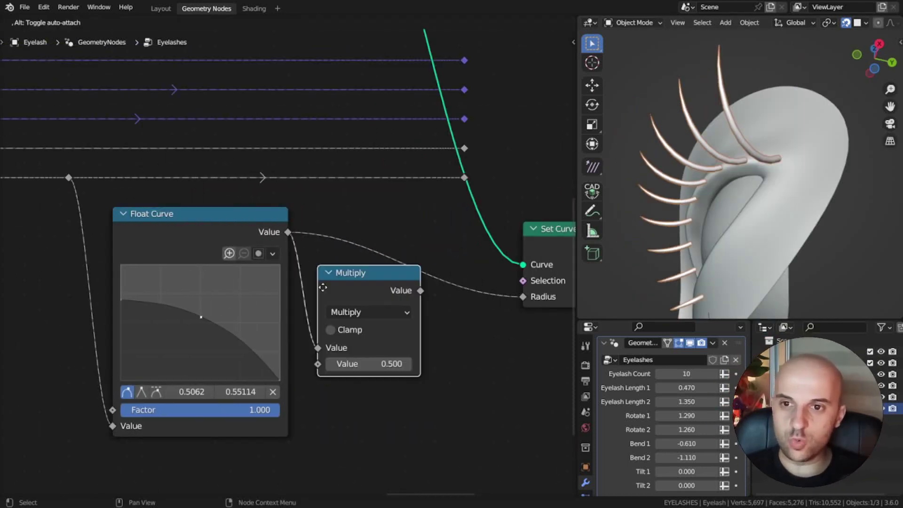
pyautogui.moveTo(480, 297); pyautogui.dragTo(522, 297)
pyautogui.moveTo(371, 365); pyautogui.dragTo(451, 364)
pyautogui.rightClick(371, 365)
pyautogui.moveTo(357, 282); pyautogui.dragTo(386, 227)
# - Add a Map Range driven by the Base FACTOR line and connect its Result to Multiply's second Value
pyautogui.scroll(-3, 385, 227)
pyautogui.keyDown('shift'); pyautogui.moveTo(183, 161); pyautogui.dragTo(182, 183, button='right'); pyautogui.keyUp('shift')
pyautogui.moveTo(183, 172); pyautogui.dragTo(318, 378)
pyautogui.write('map')
pyautogui.press('Return')
pyautogui.click(246, 418)
pyautogui.moveTo(246, 419); pyautogui.dragTo(276, 282, button='middle')
pyautogui.moveTo(321, 298); pyautogui.dragTo(365, 160)
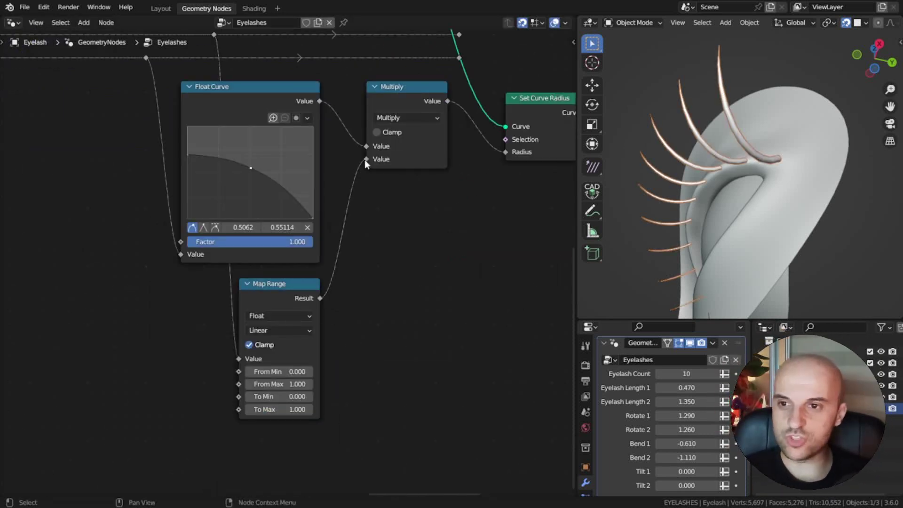
# - Expose this Map Range's To Min and To Max as Thickness 1 and Thickness 2, set to 1.370 and 3.850
pyautogui.scroll(4, 280, 343)
pyautogui.moveTo(281, 343); pyautogui.dragTo(342, 294, button='middle')
pyautogui.moveTo(342, 384); pyautogui.dragTo(372, 367)
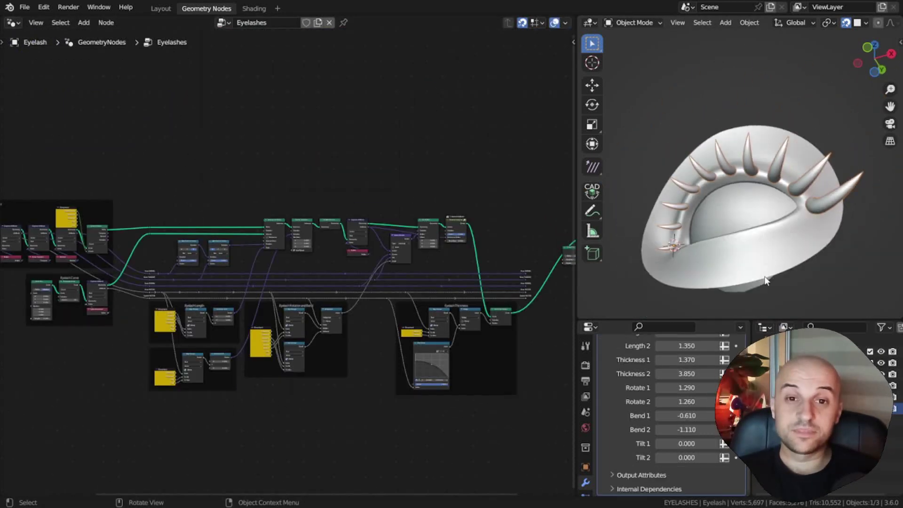
pyautogui.moveTo(764, 280); pyautogui.dragTo(798, 207, button='middle')
pyautogui.moveTo(779, 172); pyautogui.dragTo(736, 212, button='middle')
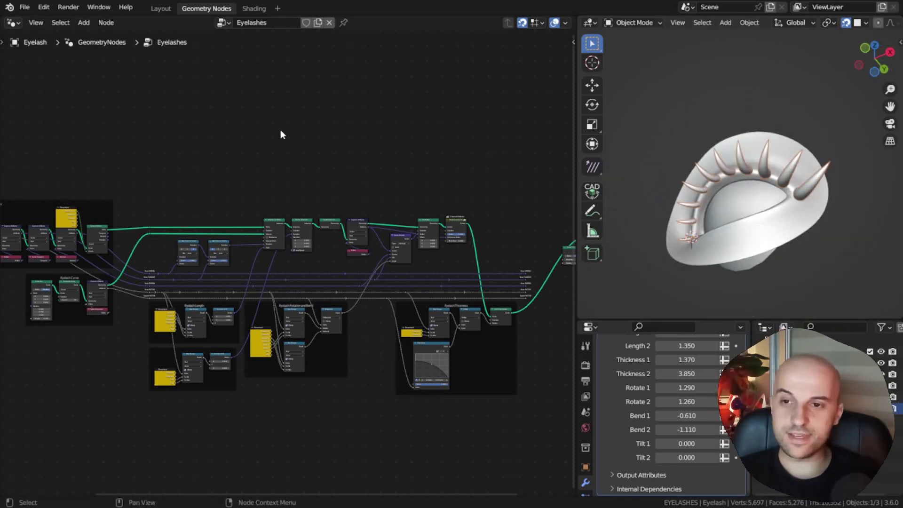
# - Add a Boolean group input named Randomize after Tilt 2
pyautogui.press('n')
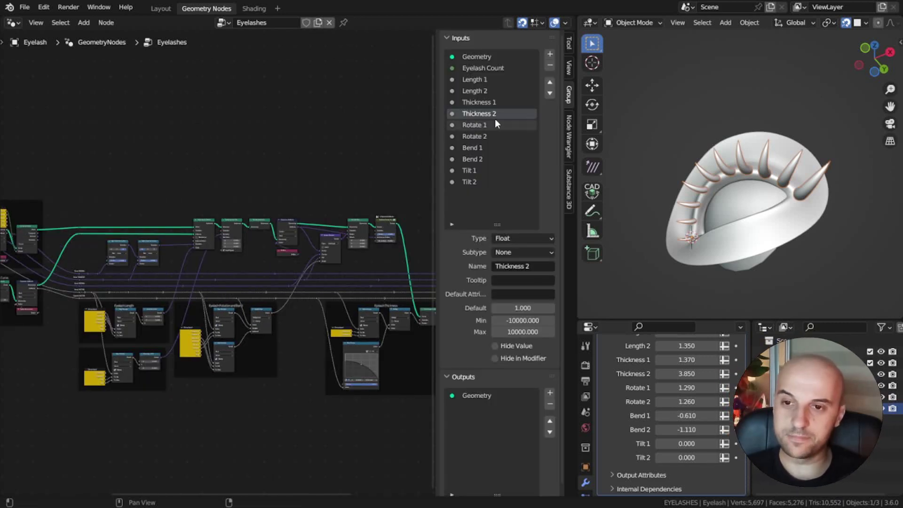
pyautogui.click(485, 184)
pyautogui.click(550, 55)
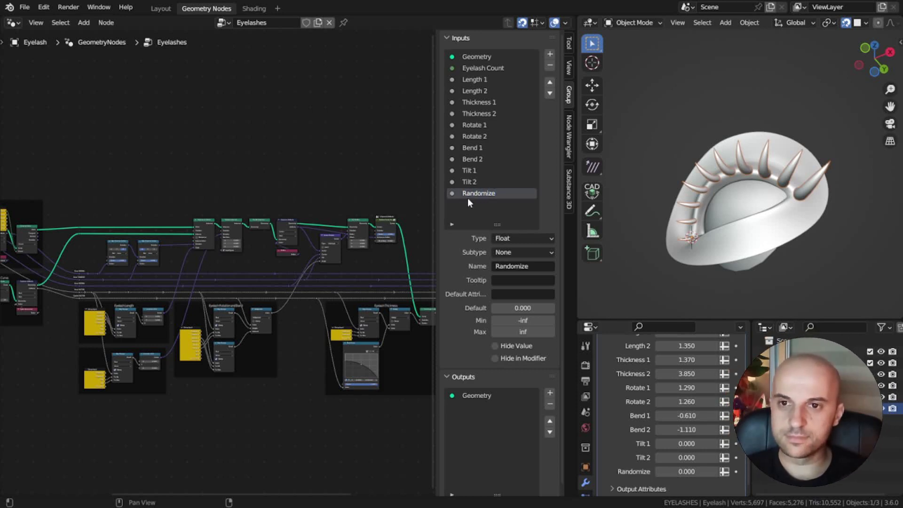
pyautogui.click(522, 238)
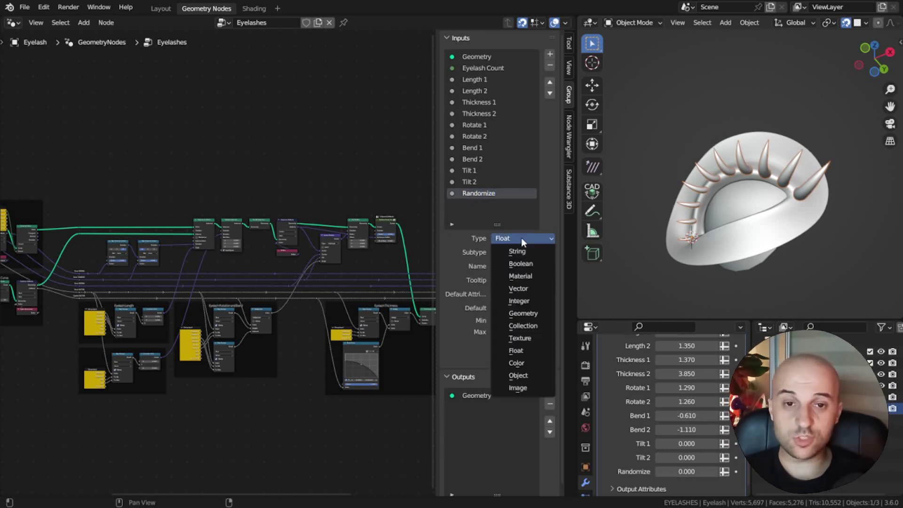
pyautogui.click(526, 265)
pyautogui.scroll(-1, 648, 397)
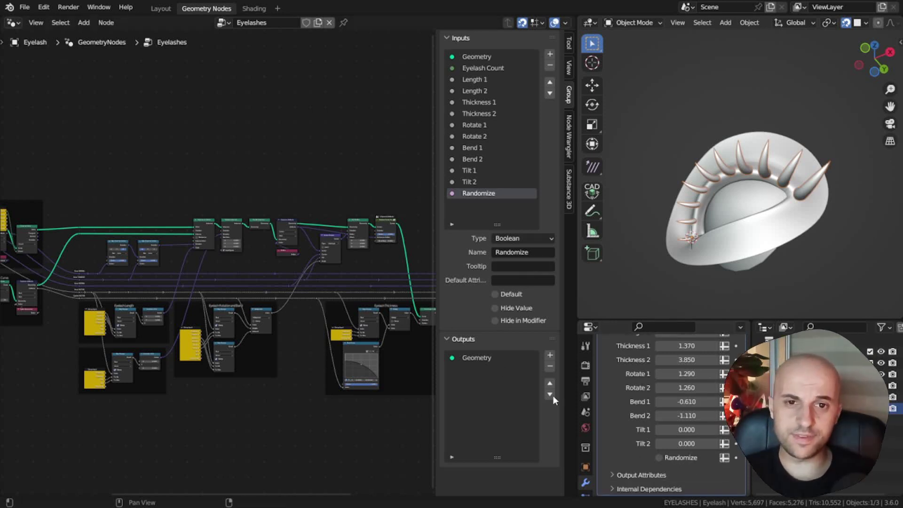
pyautogui.press('n')
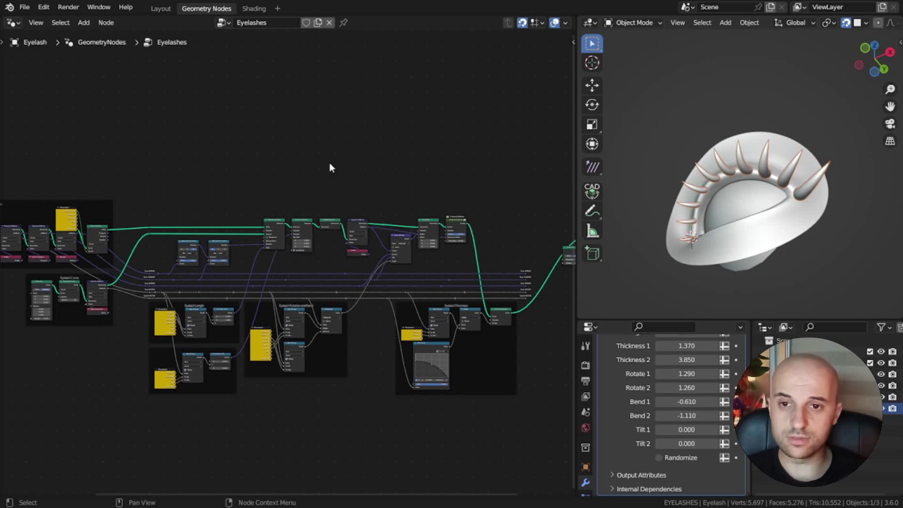
# - Insert a Set Position node on the eyelash points line before Instance on Points
pyautogui.moveTo(193, 183); pyautogui.dragTo(318, 193, button='middle')
pyautogui.scroll(5, 317, 204)
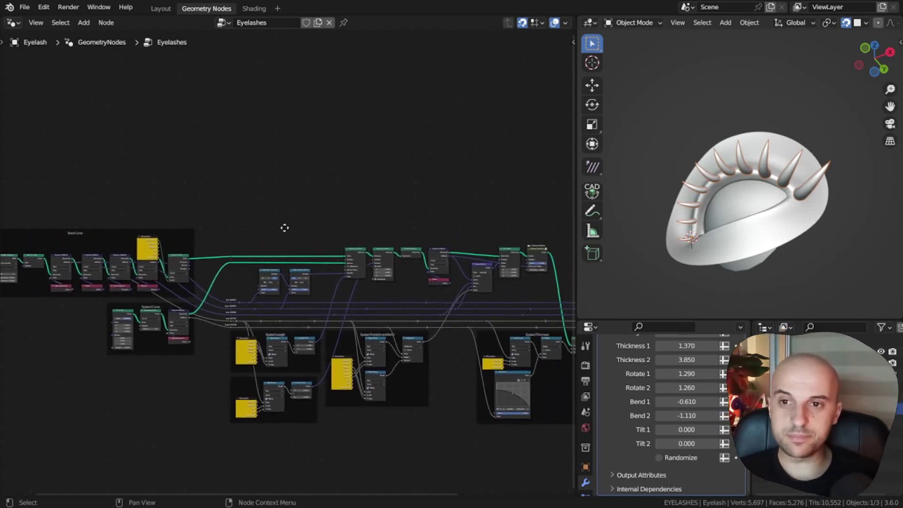
pyautogui.scroll(1, 284, 232)
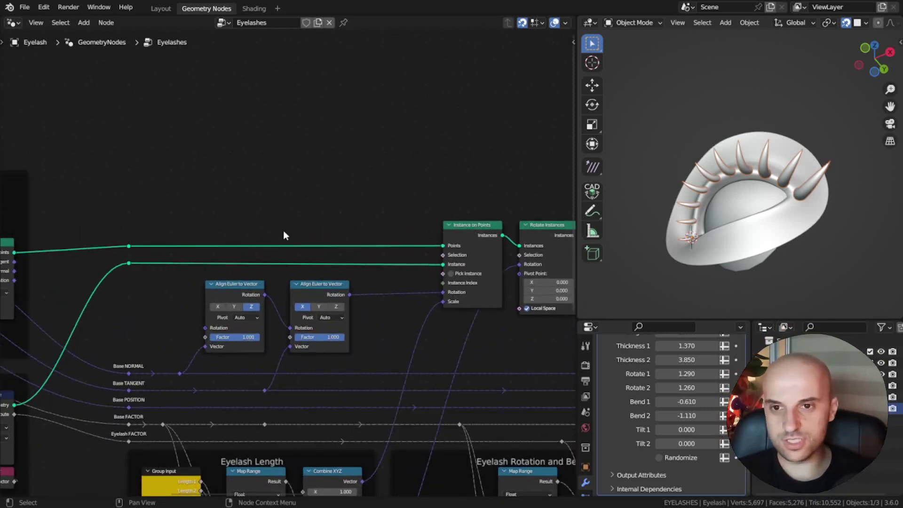
pyautogui.scroll(1, 283, 231)
pyautogui.scroll(1, 283, 236)
pyautogui.hotkey('shift', 'a')
pyautogui.write('set pos')
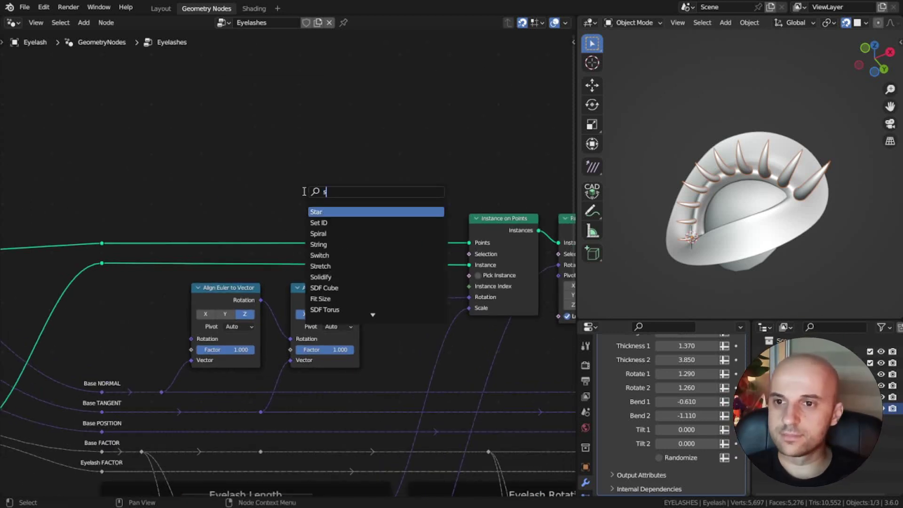
pyautogui.press('Return')
pyautogui.click(312, 171)
pyautogui.moveTo(311, 171); pyautogui.dragTo(366, 156)
# - Add a vector Random Value node connected to the Set Position node's Offset and place it beside that node
pyautogui.moveTo(202, 213); pyautogui.dragTo(402, 211, button='middle')
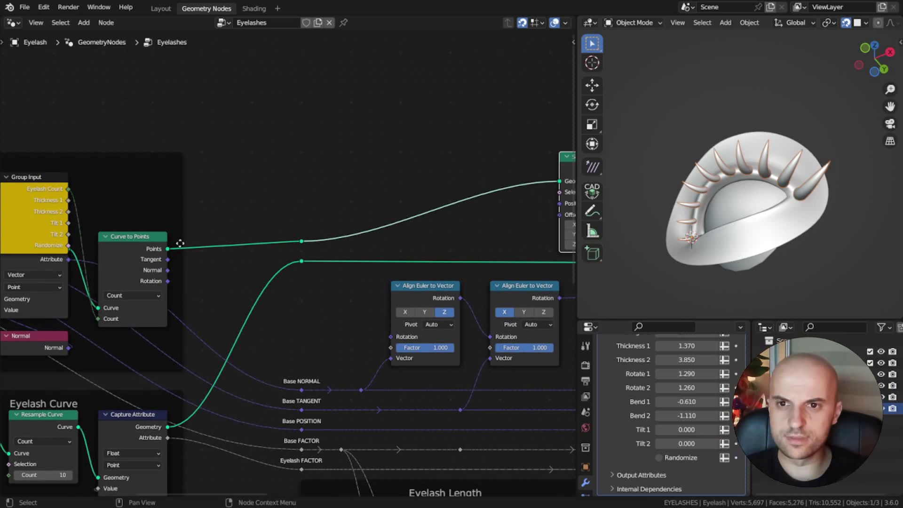
pyautogui.moveTo(181, 259); pyautogui.dragTo(2, 301, button='middle')
pyautogui.scroll(4, 365, 259)
pyautogui.moveTo(363, 260); pyautogui.dragTo(283, 202)
pyautogui.write('randm')
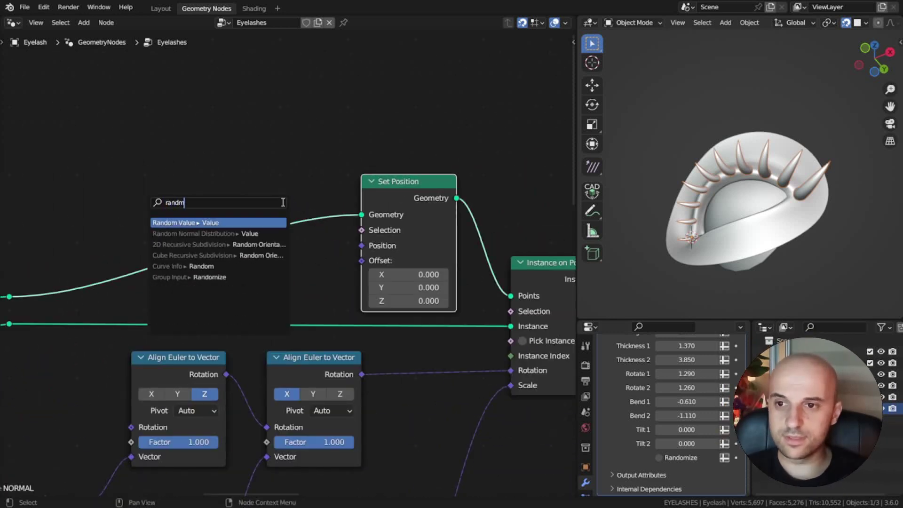
pyautogui.press('Return')
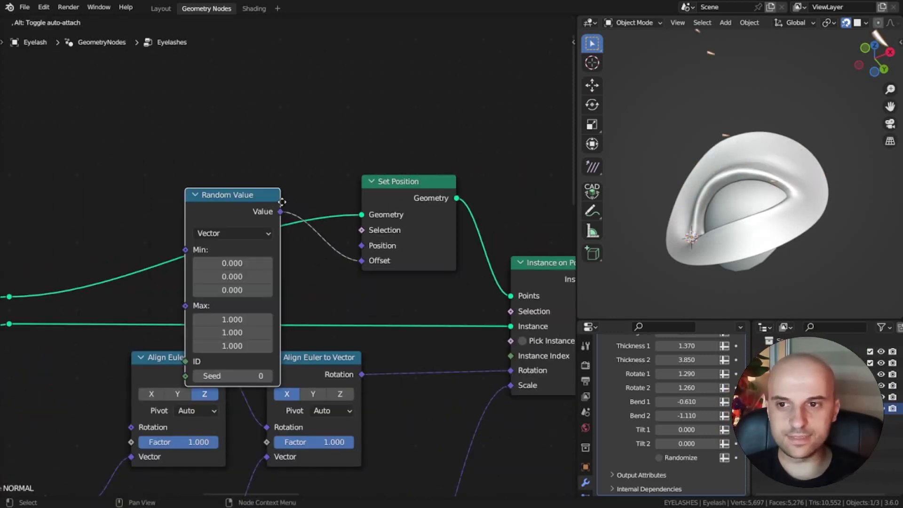
pyautogui.click(311, 137)
pyautogui.scroll(3, 283, 134)
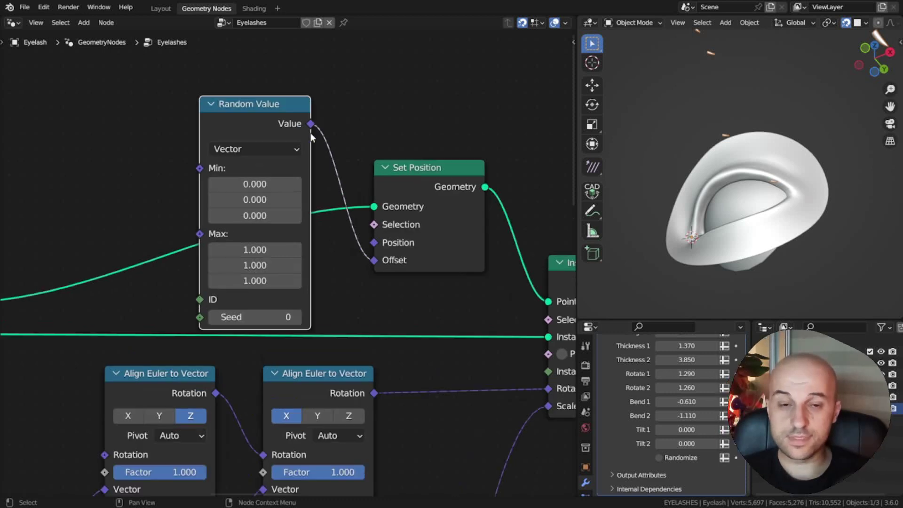
# - Set the Random Value node's Max to 0 on all three axes
pyautogui.click(238, 129)
pyautogui.moveTo(264, 284); pyautogui.dragTo(276, 250)
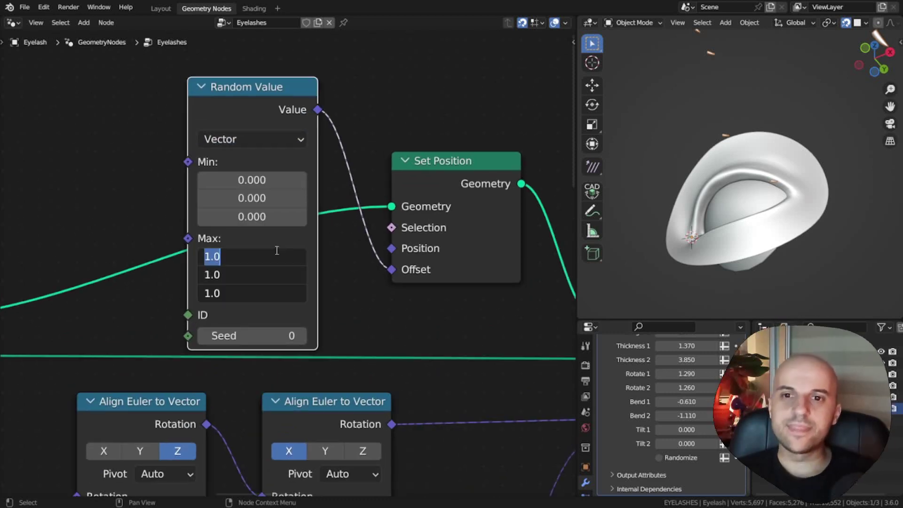
pyautogui.write('0')
pyautogui.press('Return')
pyautogui.moveTo(734, 275); pyautogui.dragTo(781, 263, button='middle')
pyautogui.scroll(2, 778, 264)
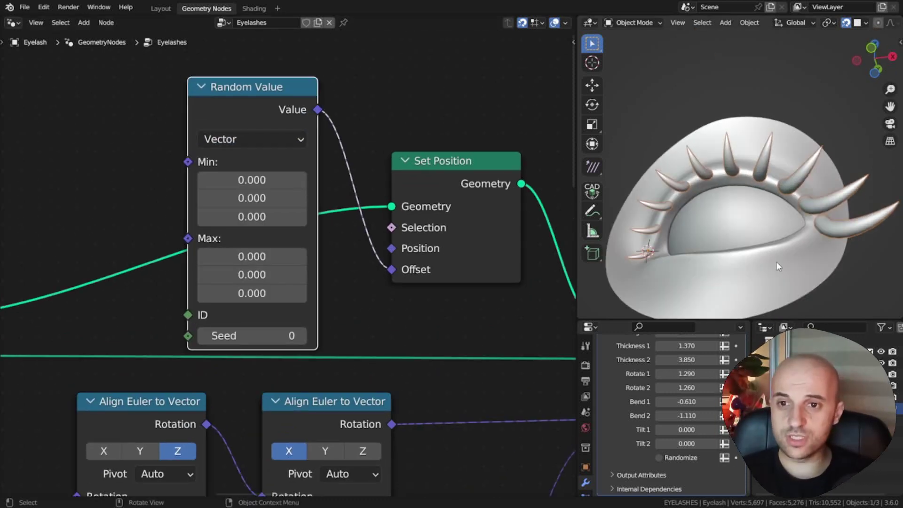
# - Try 0.030 and 0.020 as the Random Value node's Max on all three axes
pyautogui.moveTo(260, 256); pyautogui.dragTo(275, 292)
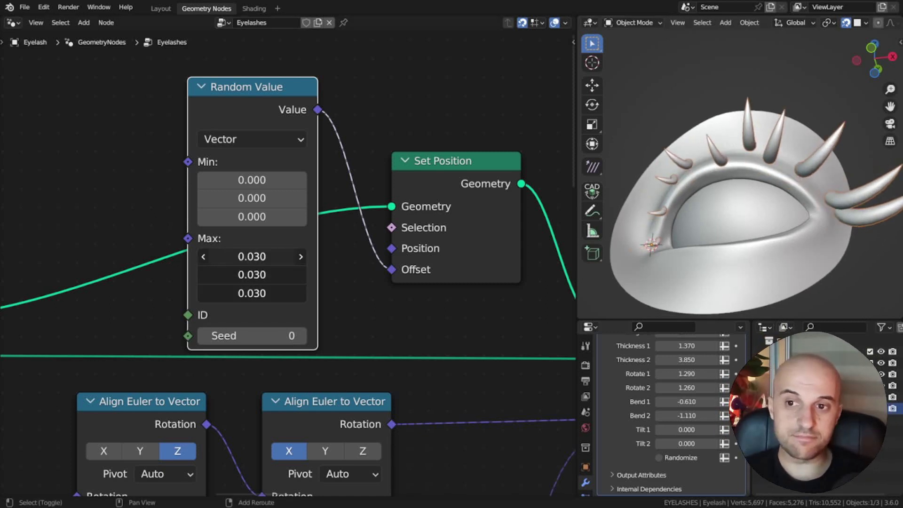
pyautogui.moveTo(260, 256)
pyautogui.mouseDown()
pyautogui.moveTo(261, 293)
pyautogui.moveTo(258, 246)
pyautogui.mouseUp()
pyautogui.write('.')
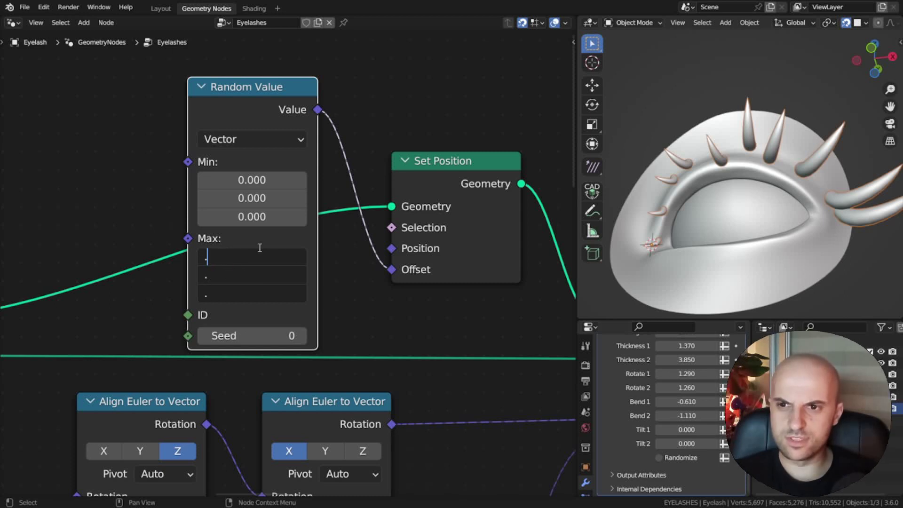
pyautogui.write('02')
pyautogui.press('Return')
pyautogui.moveTo(667, 219); pyautogui.dragTo(709, 198, button='middle')
# - Set the position Random Value's Min to -0.010 and Max to 0.010 on all three axes
pyautogui.moveTo(252, 180); pyautogui.dragTo(251, 217)
pyautogui.write('-0.01')
pyautogui.press('Return')
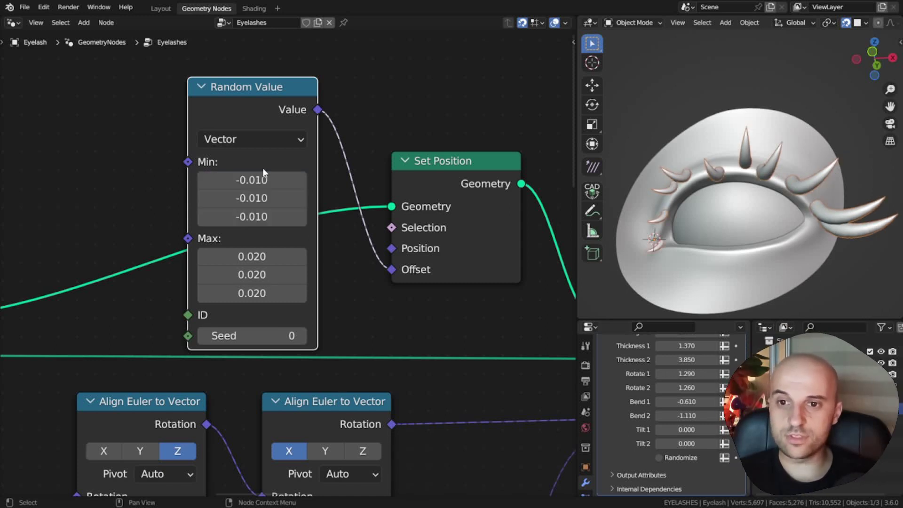
pyautogui.moveTo(254, 256); pyautogui.dragTo(254, 251)
pyautogui.write('.01')
pyautogui.press('Return')
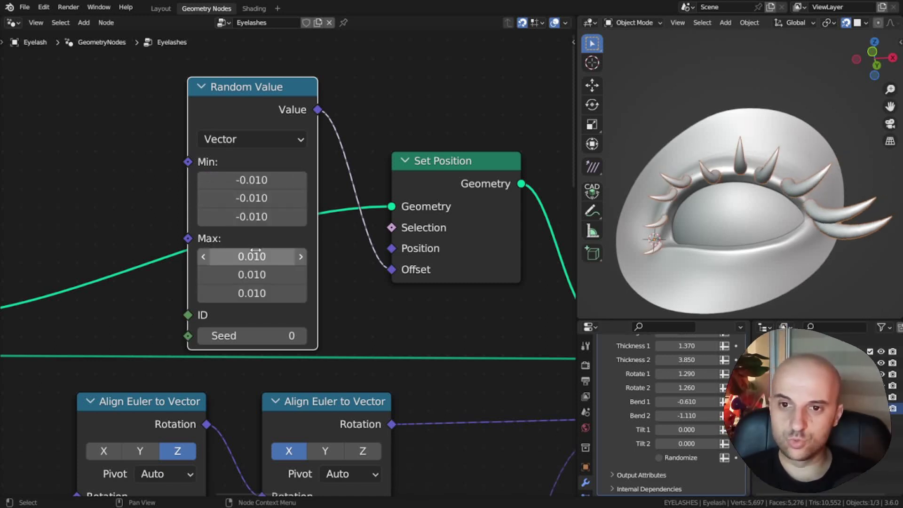
pyautogui.moveTo(802, 179); pyautogui.dragTo(797, 174, button='middle')
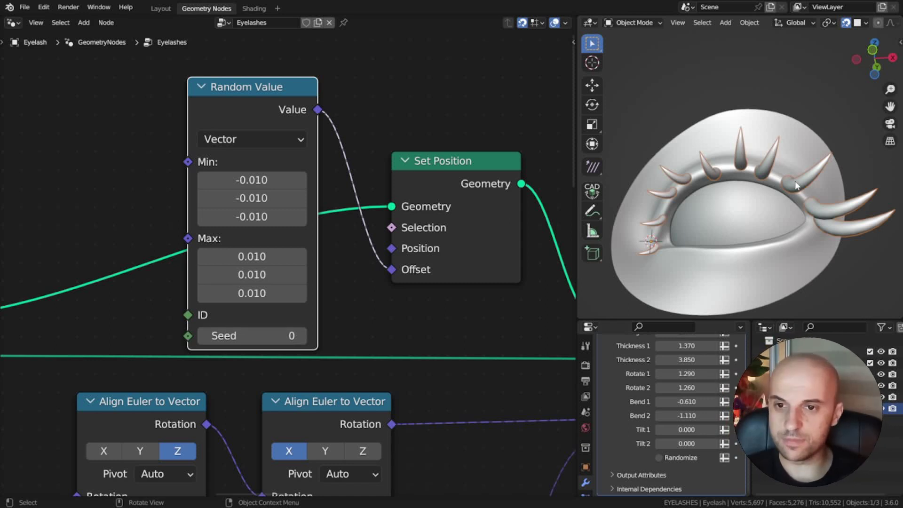
# - Insert a vector Mix node between Random Value and Set Position's Offset, with the random value feeding input B
pyautogui.moveTo(270, 89); pyautogui.dragTo(67, 89)
pyautogui.moveTo(214, 143); pyautogui.dragTo(250, 196, button='middle')
pyautogui.moveTo(150, 163); pyautogui.dragTo(214, 132)
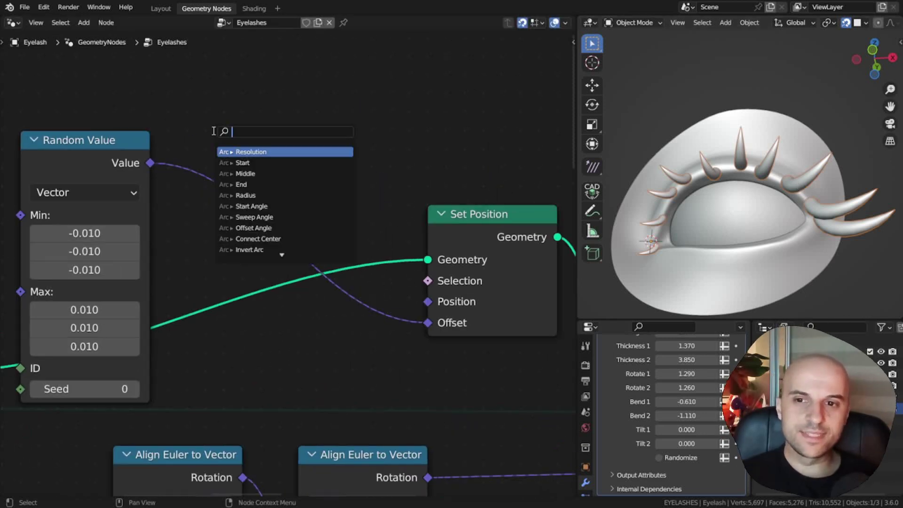
pyautogui.write('mix')
pyautogui.press('Return')
pyautogui.click(213, 151)
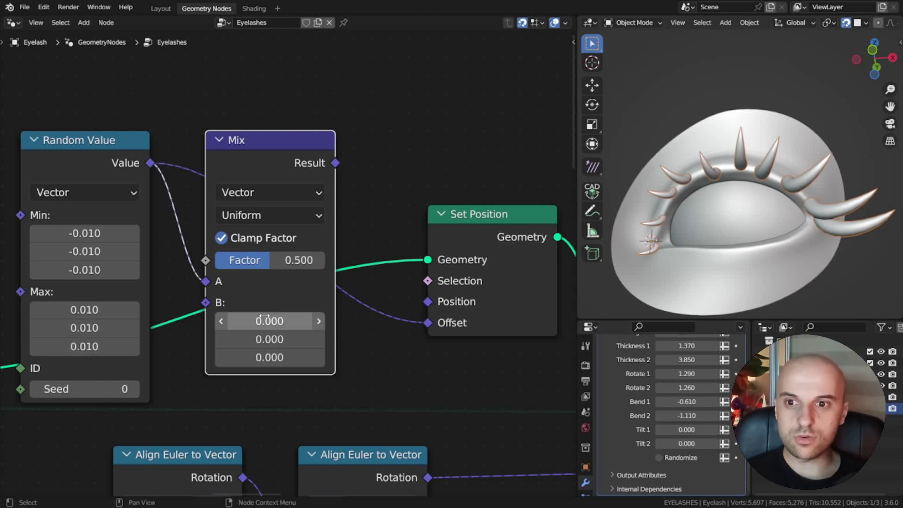
pyautogui.moveTo(334, 162); pyautogui.dragTo(428, 322)
pyautogui.moveTo(289, 265); pyautogui.dragTo(344, 261)
pyautogui.moveTo(206, 281); pyautogui.dragTo(206, 358)
# - Test the random offset by varying the Mix Factor from 0 to 1 and raising the Random Value Seed to 6
pyautogui.moveTo(254, 261); pyautogui.dragTo(145, 261)
pyautogui.moveTo(216, 261); pyautogui.dragTo(326, 261)
pyautogui.moveTo(131, 389); pyautogui.dragTo(230, 343, button='middle')
pyautogui.click(231, 343)
pyautogui.click(230, 342)
pyautogui.click(231, 343)
pyautogui.click(231, 343)
pyautogui.click(231, 343)
pyautogui.click(231, 344)
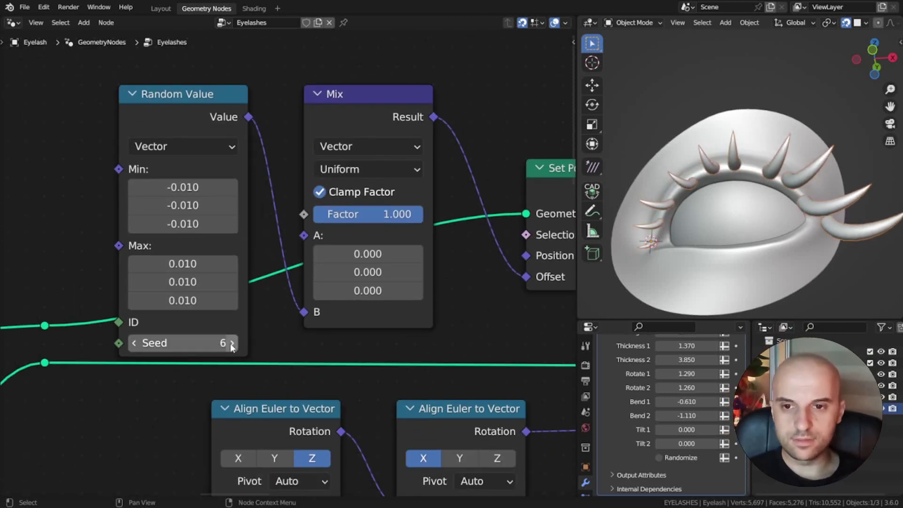
# - Duplicate a Group Input node for the position randomization and expose the Random Value Seed and Mix Factor as Seed and Random Position
pyautogui.scroll(-5, 230, 343)
pyautogui.click(107, 249)
pyautogui.hotkey('shift', 'd')
pyautogui.click(258, 161)
pyautogui.scroll(3, 277, 164)
pyautogui.scroll(3, 278, 164)
pyautogui.moveTo(437, 273); pyautogui.dragTo(236, 298)
pyautogui.rightClick(236, 298)
pyautogui.moveTo(264, 393); pyautogui.dragTo(212, 299)
pyautogui.moveTo(437, 273); pyautogui.dragTo(212, 319)
pyautogui.press('n')
pyautogui.doubleClick(473, 216)
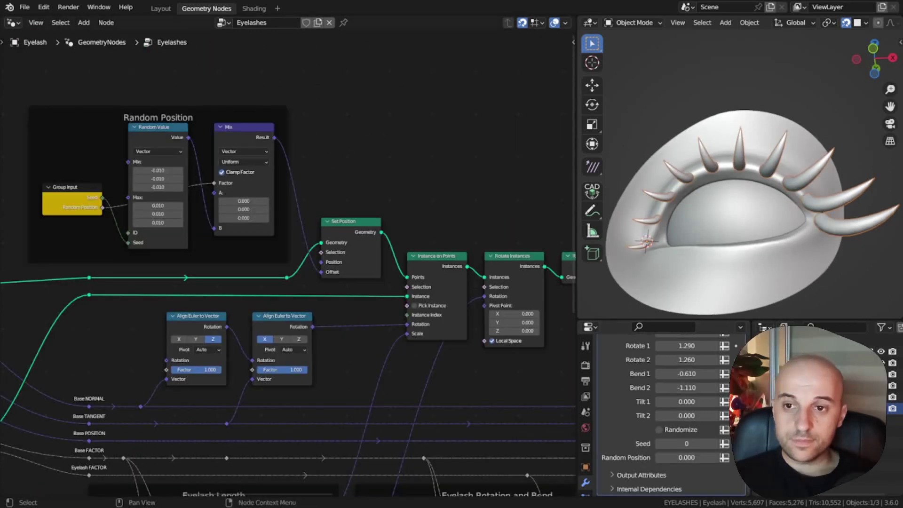
# - In the Eyelash Length frame, insert a Multiply math node between Map Range and Combine XYZ's Z, with second value 1
pyautogui.scroll(-3, 334, 262)
pyautogui.scroll(4, 334, 261)
pyautogui.scroll(2, 359, 269)
pyautogui.click(362, 275)
pyautogui.moveTo(362, 232); pyautogui.dragTo(288, 246, button='middle')
pyautogui.scroll(2, 289, 246)
pyautogui.hotkey('shift', 'a')
pyautogui.write('m')
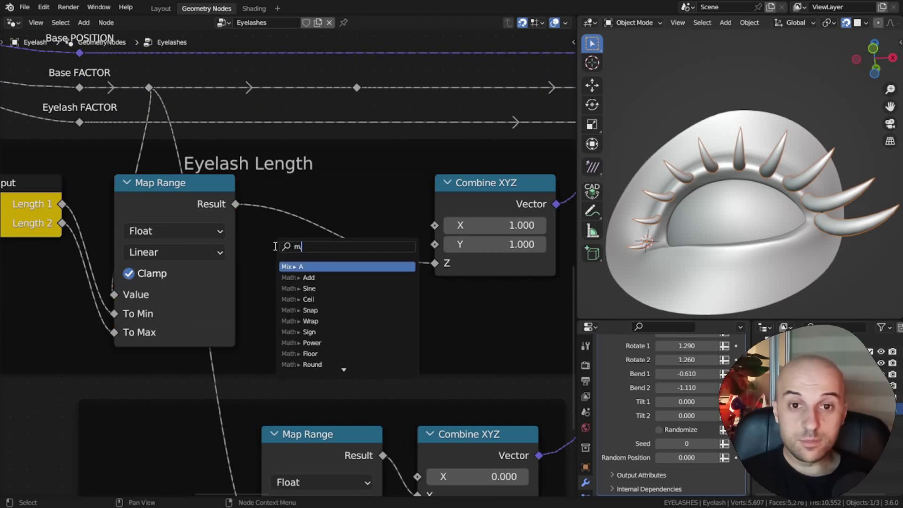
pyautogui.write('u')
pyautogui.press('Return')
pyautogui.click(295, 198)
pyautogui.moveTo(410, 204); pyautogui.dragTo(434, 265)
pyautogui.doubleClick(350, 291)
pyautogui.write('1')
# - Move the Eyelash Tilt frame down and add a float Random Value node feeding Multiply's second Value
pyautogui.scroll(-3, 371, 338)
pyautogui.moveTo(367, 255); pyautogui.dragTo(368, 477)
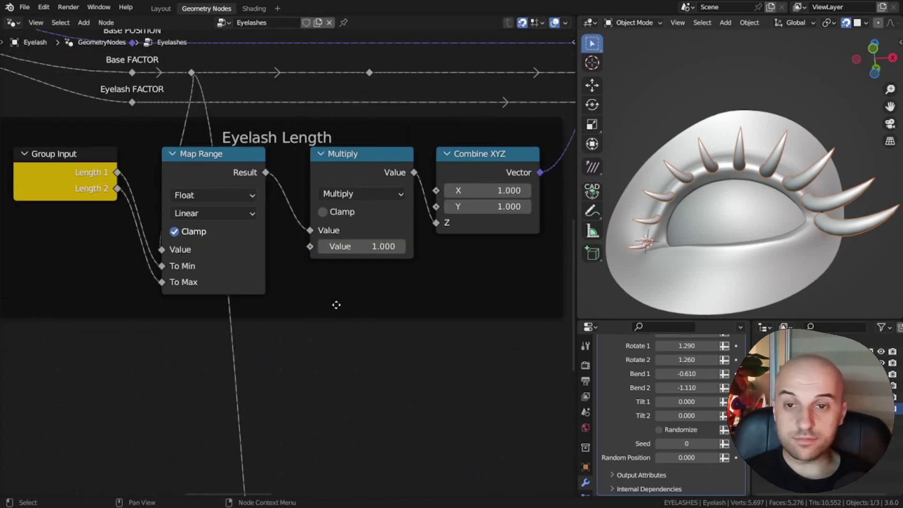
pyautogui.moveTo(310, 247); pyautogui.dragTo(296, 356)
pyautogui.write('ran')
pyautogui.press('Return')
pyautogui.click(261, 333)
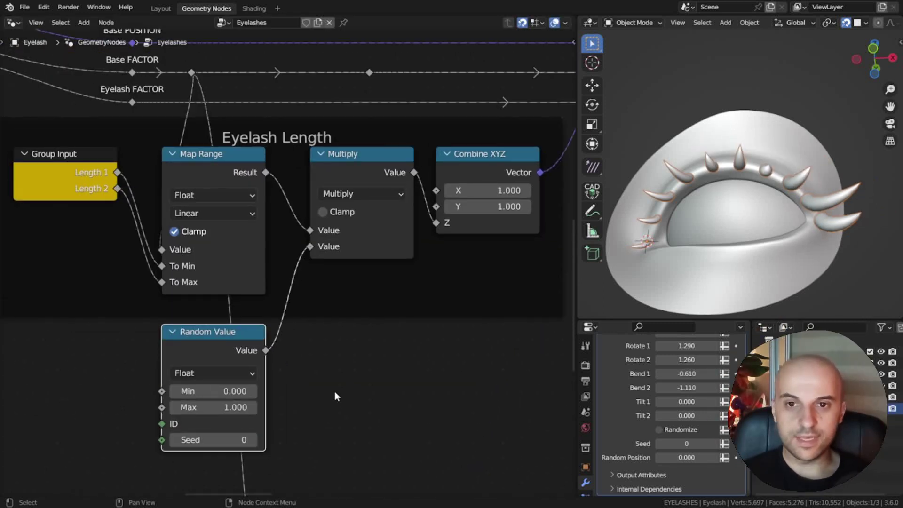
pyautogui.scroll(3, 334, 391)
pyautogui.moveTo(323, 359); pyautogui.dragTo(389, 340, button='middle')
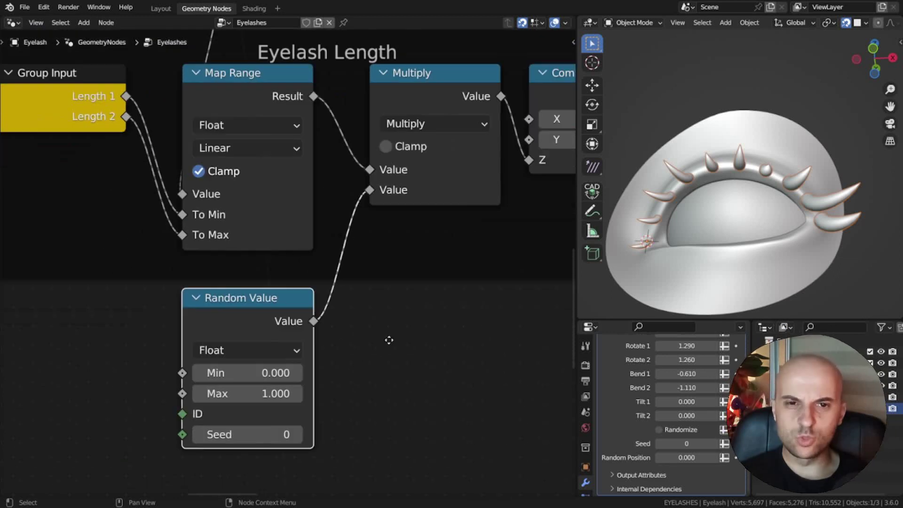
# - Set the length Random Value's Min to 0.500 and Max to 1.500
pyautogui.doubleClick(250, 373)
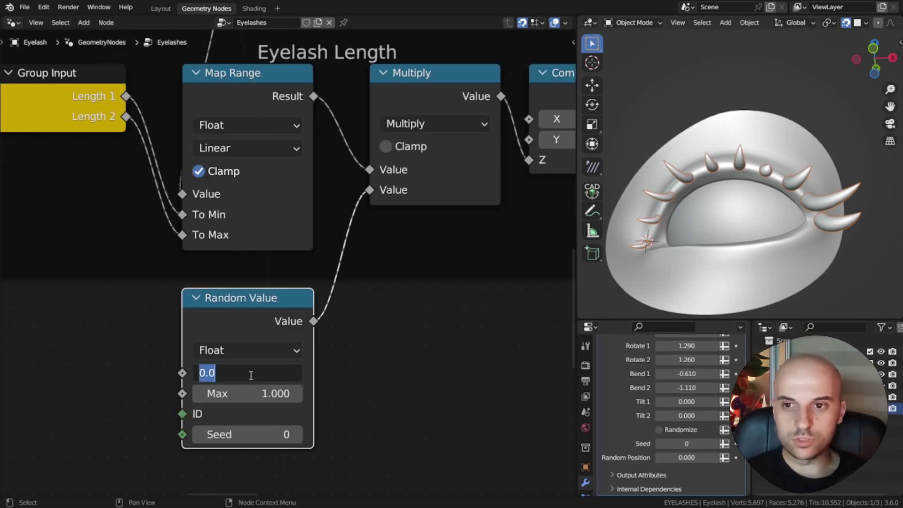
pyautogui.write('.5')
pyautogui.press('Return')
pyautogui.moveTo(725, 217); pyautogui.dragTo(734, 188, button='middle')
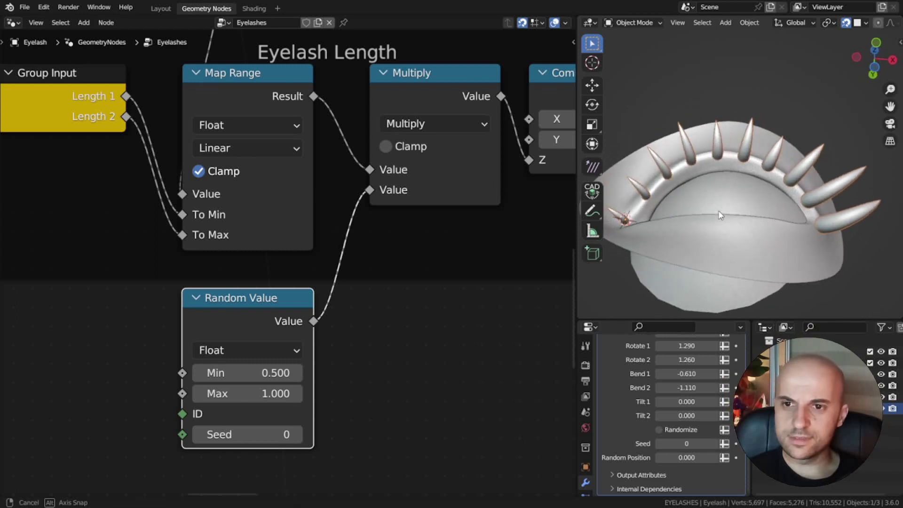
pyautogui.doubleClick(272, 386)
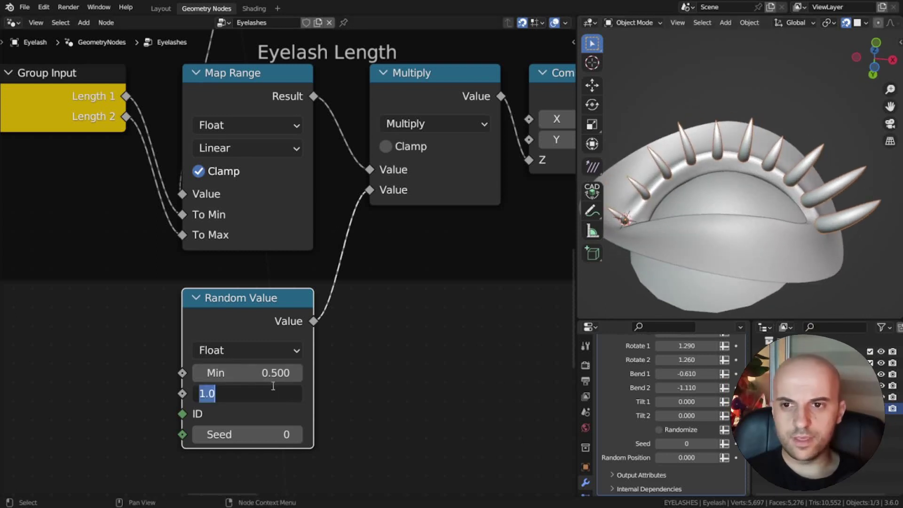
pyautogui.write('1.5')
pyautogui.press('Return')
pyautogui.moveTo(703, 216); pyautogui.dragTo(747, 155, button='middle')
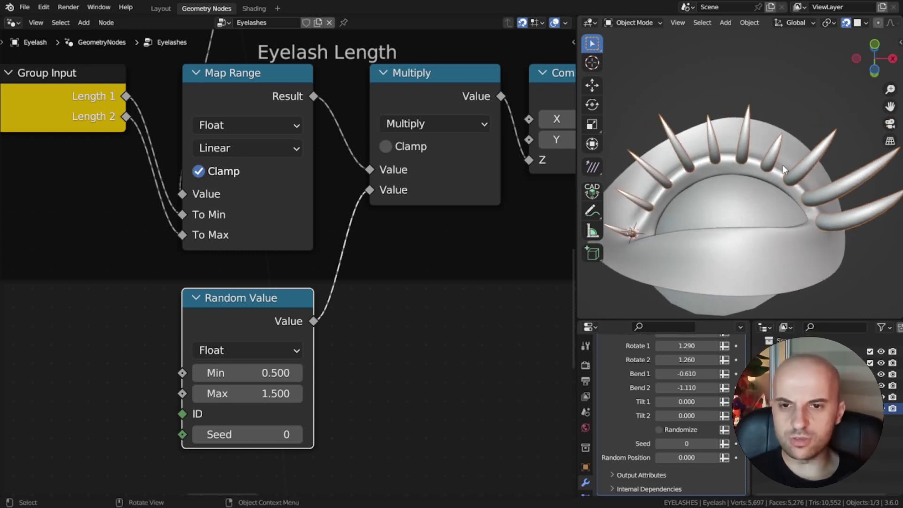
# - Insert a float Mix node between the length Random Value and the Multiply node
pyautogui.moveTo(392, 261); pyautogui.dragTo(407, 239, button='middle')
pyautogui.scroll(-5, 407, 241)
pyautogui.moveTo(323, 289); pyautogui.dragTo(391, 194)
pyautogui.write('mix')
pyautogui.press('Return')
pyautogui.click(309, 311)
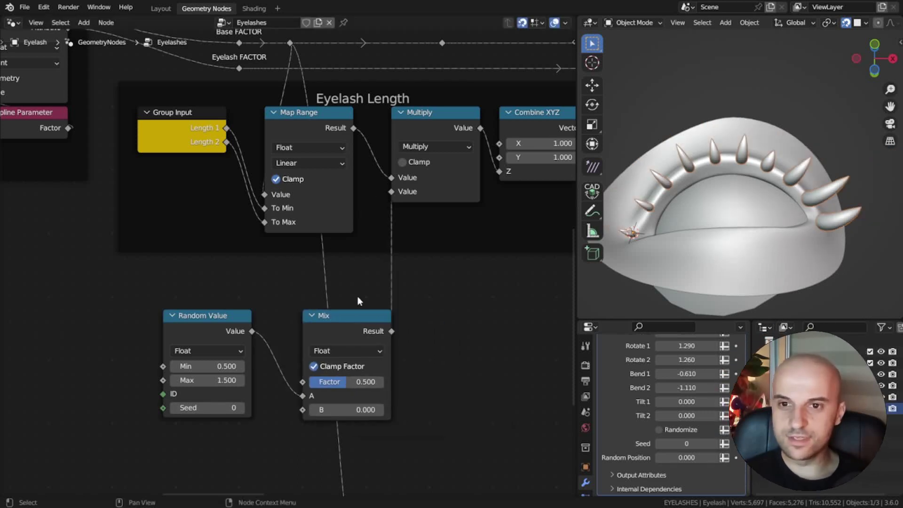
# - Arrange the Mix and Random Value nodes, reroute the random value to Mix input B, and set A to 1.000
pyautogui.moveTo(356, 338); pyautogui.dragTo(320, 302)
pyautogui.moveTo(320, 303); pyautogui.dragTo(365, 270, button='middle')
pyautogui.moveTo(238, 282); pyautogui.dragTo(223, 246)
pyautogui.scroll(4, 291, 266)
pyautogui.moveTo(318, 346); pyautogui.dragTo(318, 365)
pyautogui.click(372, 346)
pyautogui.write('1')
pyautogui.press('Return')
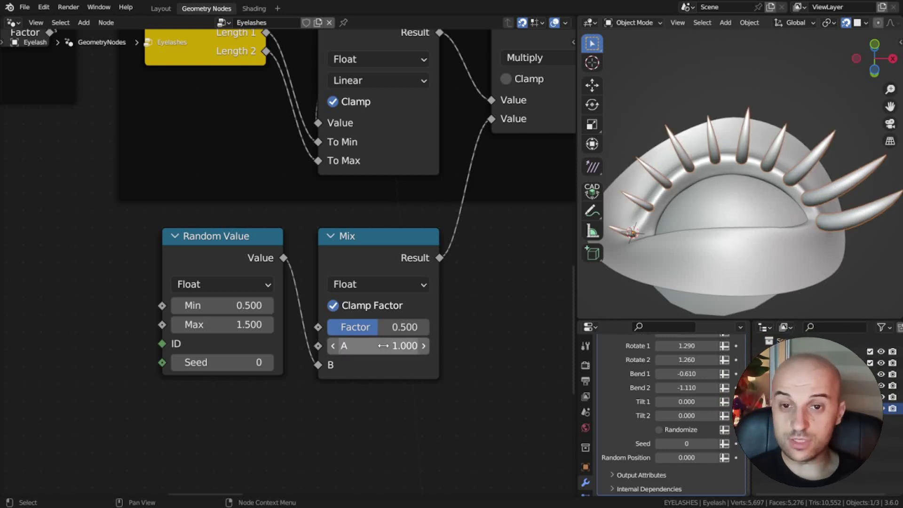
# - Expose the Mix Factor as Random Length at 0.569 and connect the Group Input's Seed to the Random Value's Seed
pyautogui.moveTo(400, 326)
pyautogui.mouseDown()
pyautogui.moveTo(352, 327)
pyautogui.moveTo(450, 326)
pyautogui.moveTo(348, 327)
pyautogui.moveTo(407, 327)
pyautogui.mouseUp()
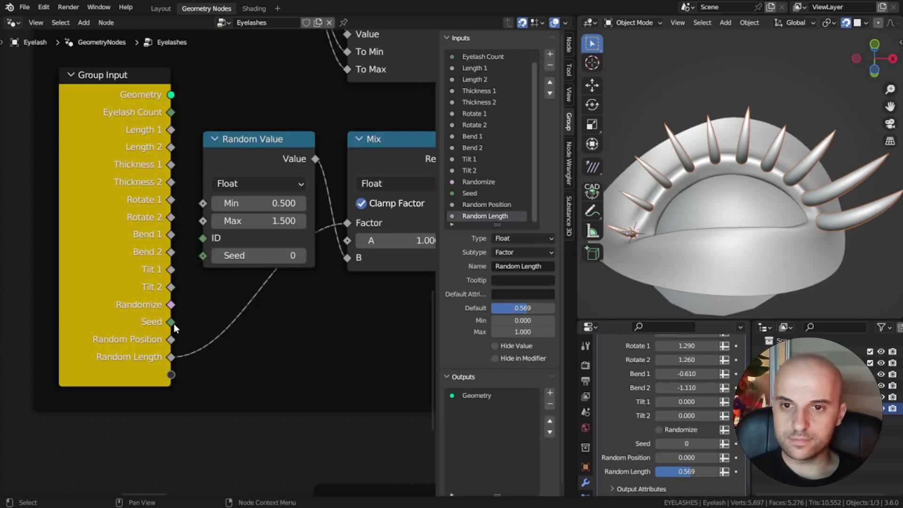
pyautogui.moveTo(171, 322); pyautogui.dragTo(225, 306)
pyautogui.moveTo(201, 258); pyautogui.dragTo(203, 256)
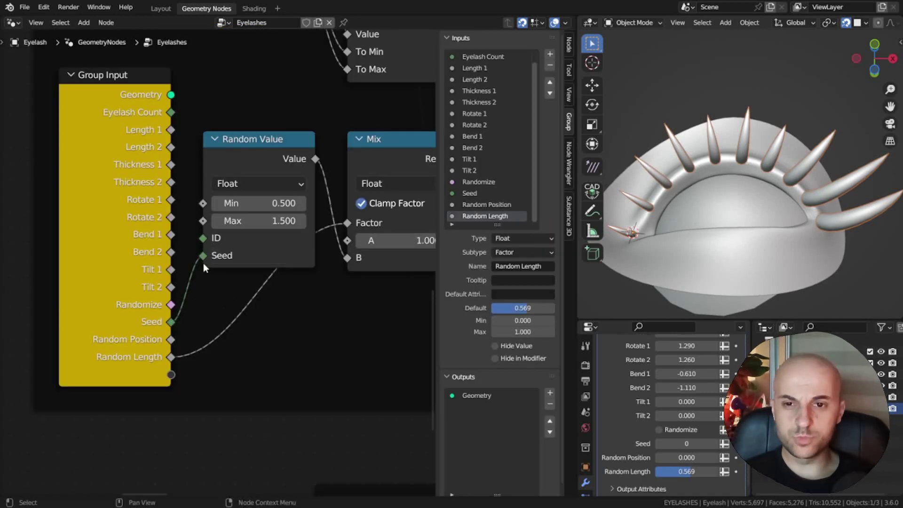
# - Hide the new Group Input's unused sockets and arrange it with Random Value and Mix beneath the Eyelash Length Map Range
pyautogui.click(153, 287)
pyautogui.hotkey('ctrl', 'h')
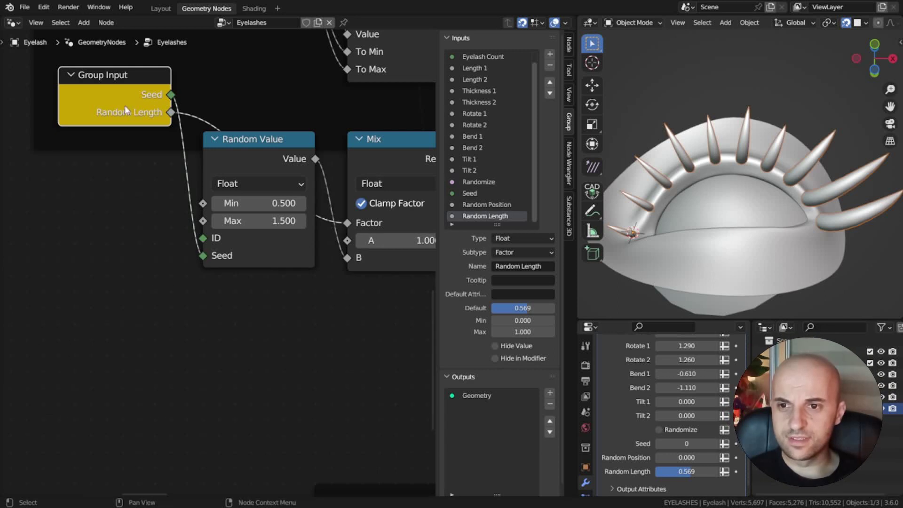
pyautogui.moveTo(126, 107); pyautogui.dragTo(126, 188, button='middle')
pyautogui.moveTo(126, 189); pyautogui.dragTo(138, 384)
pyautogui.scroll(-3, 199, 346)
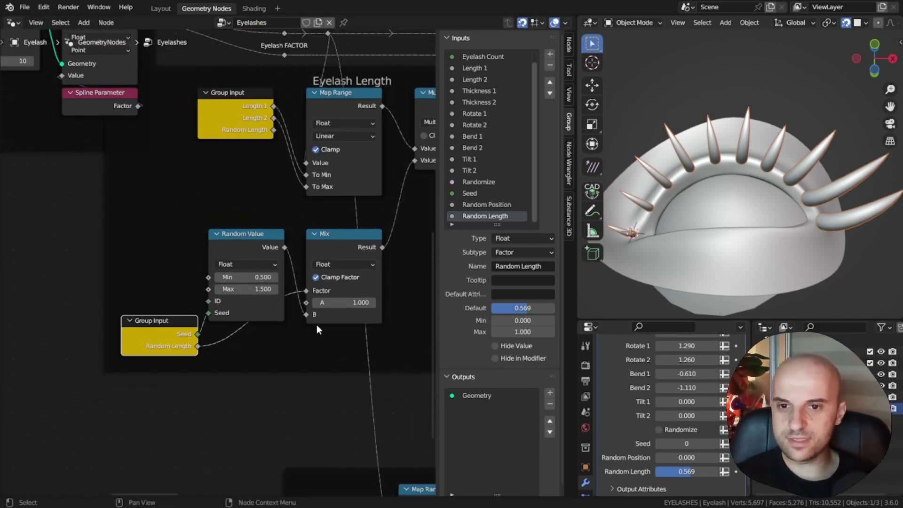
pyautogui.moveTo(305, 328); pyautogui.dragTo(251, 354, button='middle')
pyautogui.moveTo(296, 382); pyautogui.dragTo(123, 324)
pyautogui.press('g')
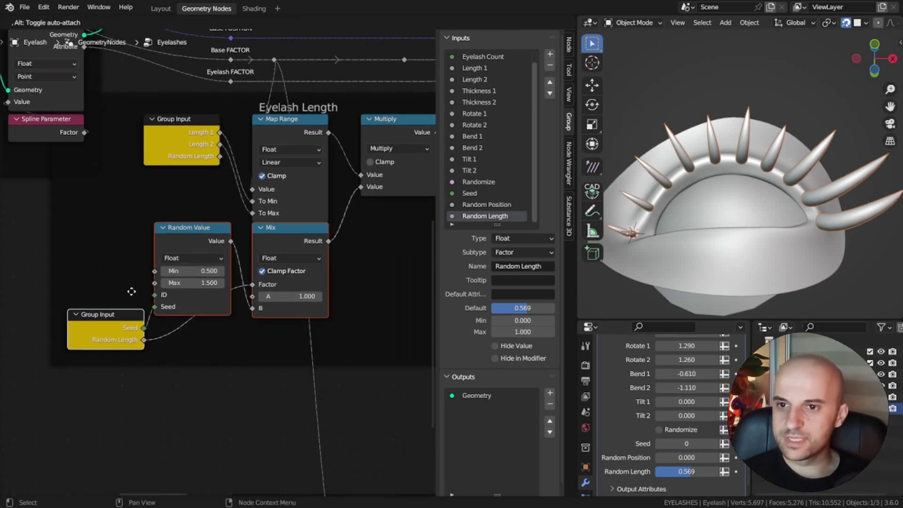
pyautogui.click(132, 303)
# - Move the Group Input and Map Range in the Eyelash Tilt frame away from Combine XYZ to make room between them
pyautogui.moveTo(287, 394); pyautogui.dragTo(137, 431, button='middle')
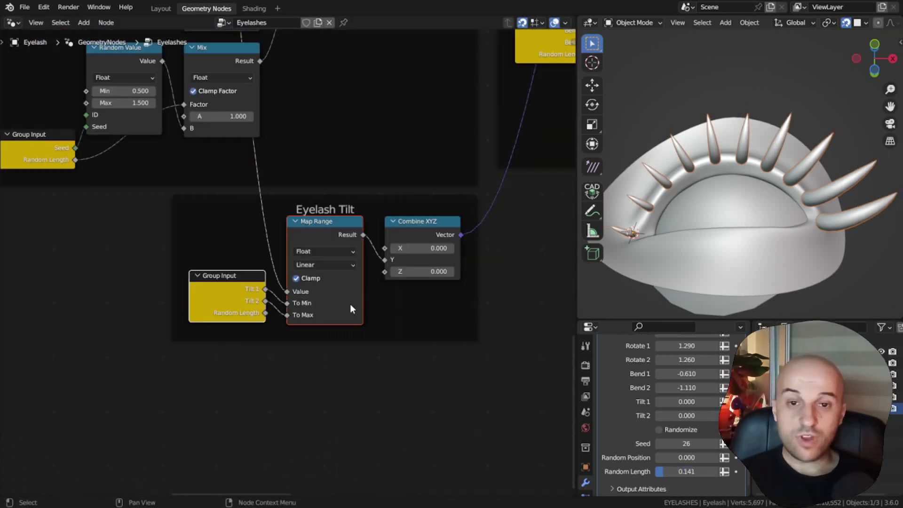
pyautogui.press('g')
pyautogui.click(244, 303)
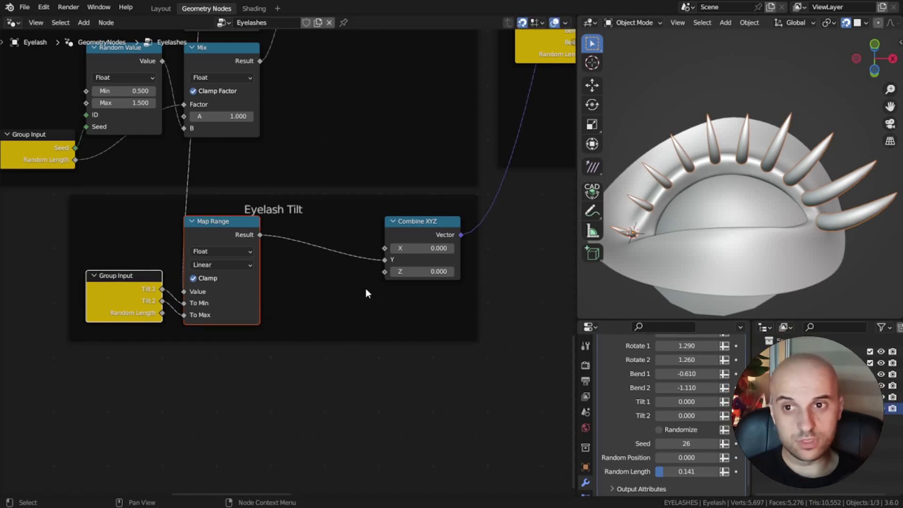
# - Insert a Math node set to Add between Map Range and Combine XYZ in the Eyelash Tilt frame
pyautogui.moveTo(374, 283); pyautogui.dragTo(255, 255, button='middle')
pyautogui.scroll(2, 283, 222)
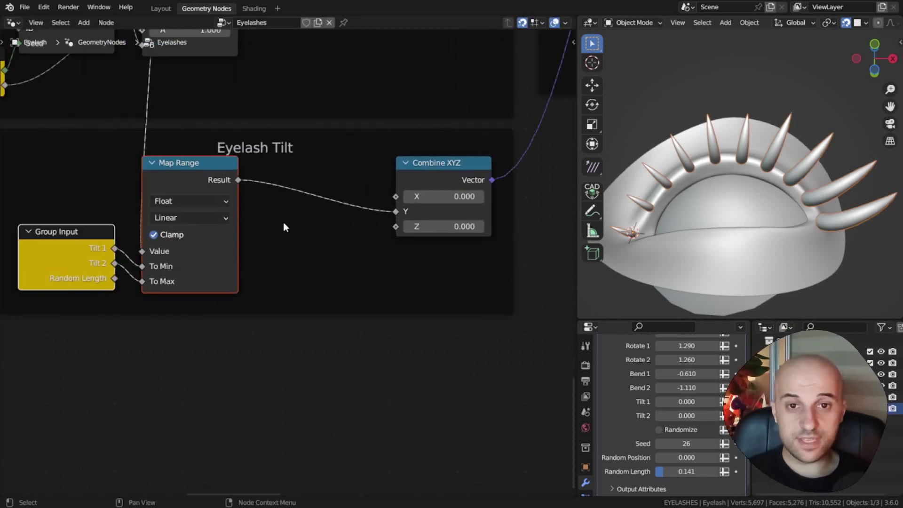
pyautogui.press('q')
pyautogui.click(235, 223)
pyautogui.click(311, 159)
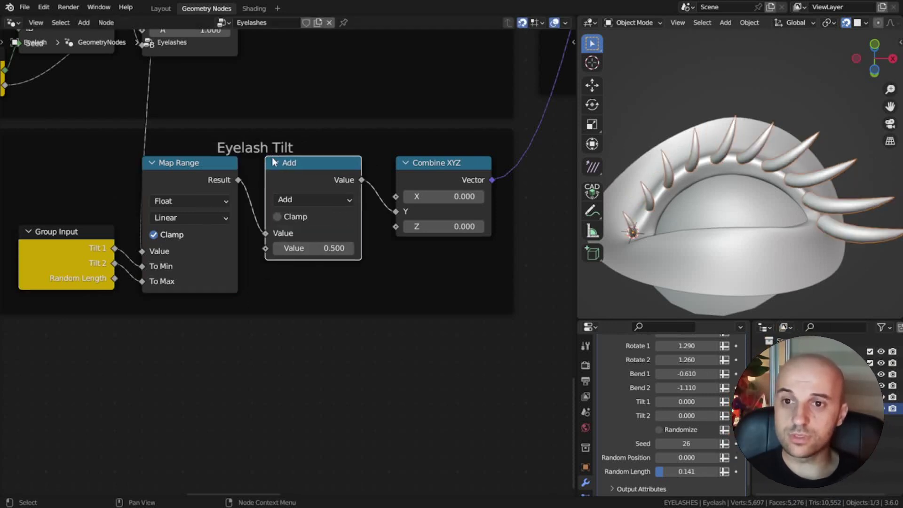
pyautogui.scroll(2, 312, 159)
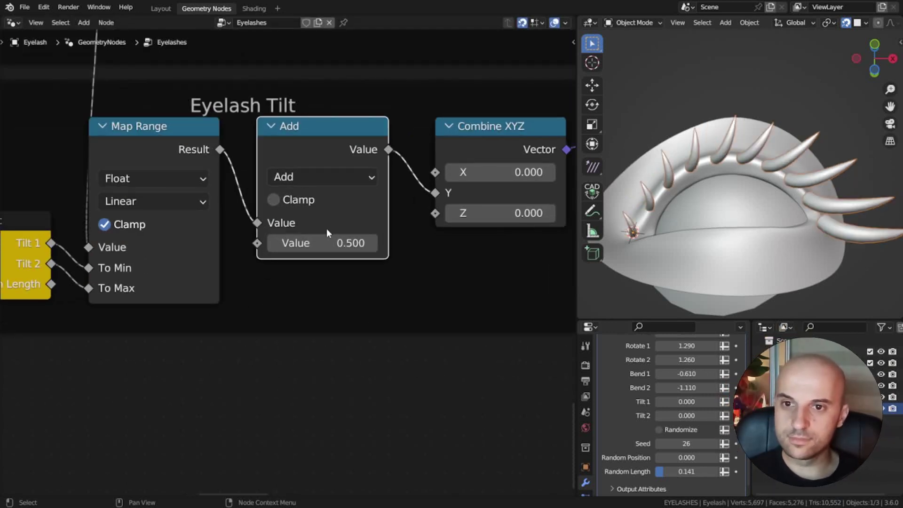
# - Feed a new Random Value node into the Add node's second value and place it beneath the tilt Map Range
pyautogui.scroll(-3, 328, 228)
pyautogui.moveTo(307, 230); pyautogui.dragTo(283, 300)
pyautogui.write('rand')
pyautogui.press('Return')
pyautogui.click(316, 267)
pyautogui.moveTo(282, 267); pyautogui.dragTo(258, 300)
# - Set the tilt Random Value's Min to -0.500 and Max to 0.500
pyautogui.scroll(3, 258, 300)
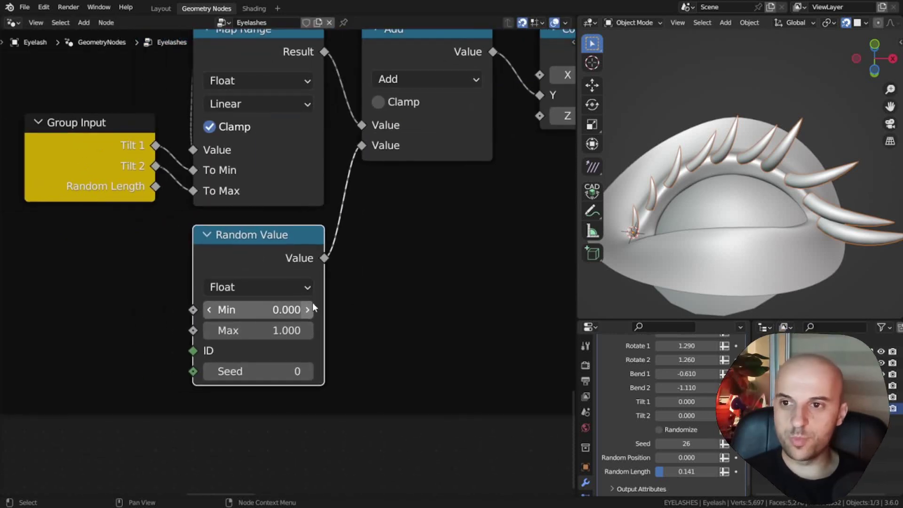
pyautogui.click(278, 302)
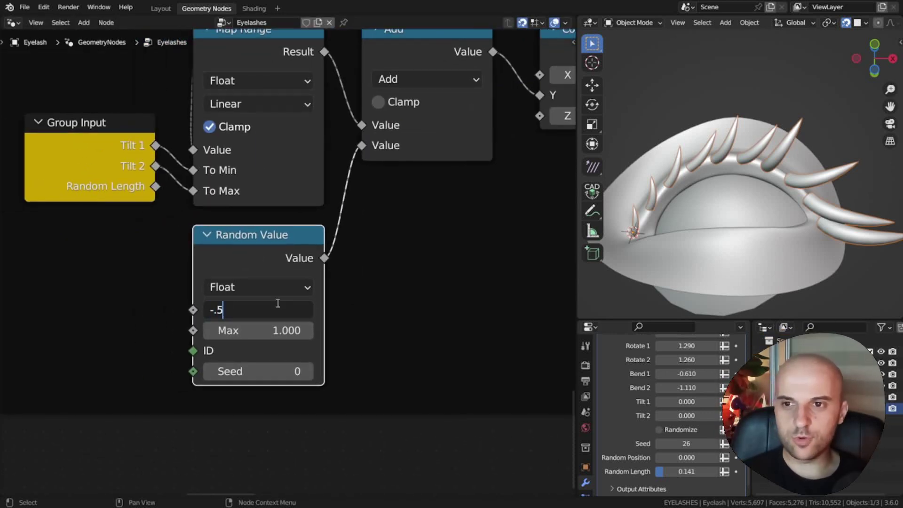
pyautogui.press('Return')
pyautogui.click(271, 330)
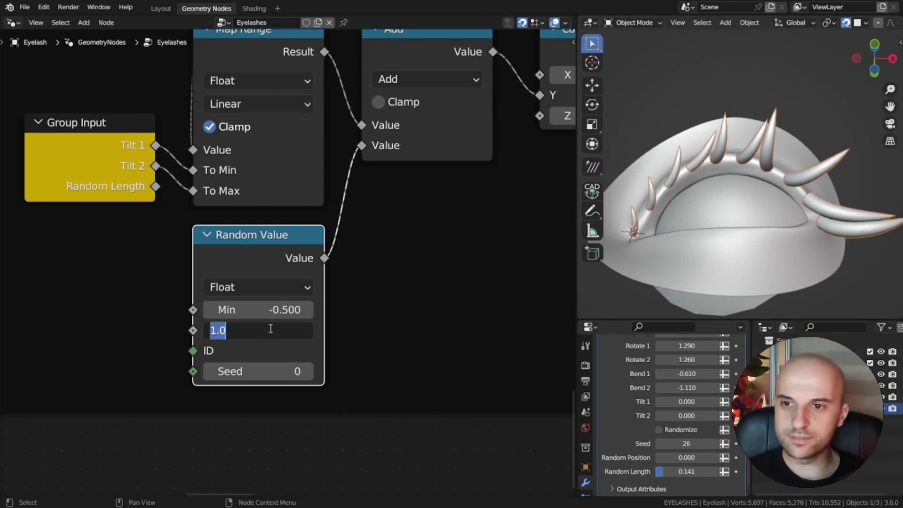
pyautogui.press('Return')
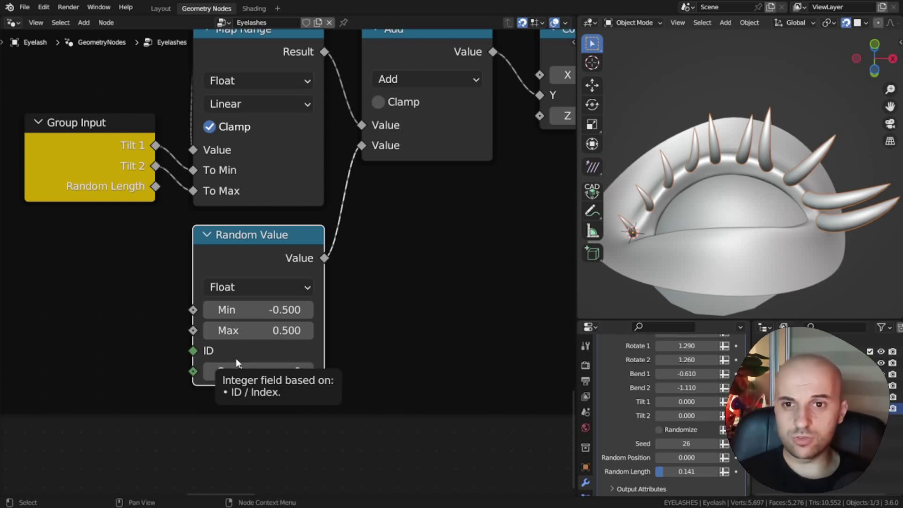
# - Insert a Mix node between the tilt Random Value and Add, with the random value feeding input B
pyautogui.press('Home')
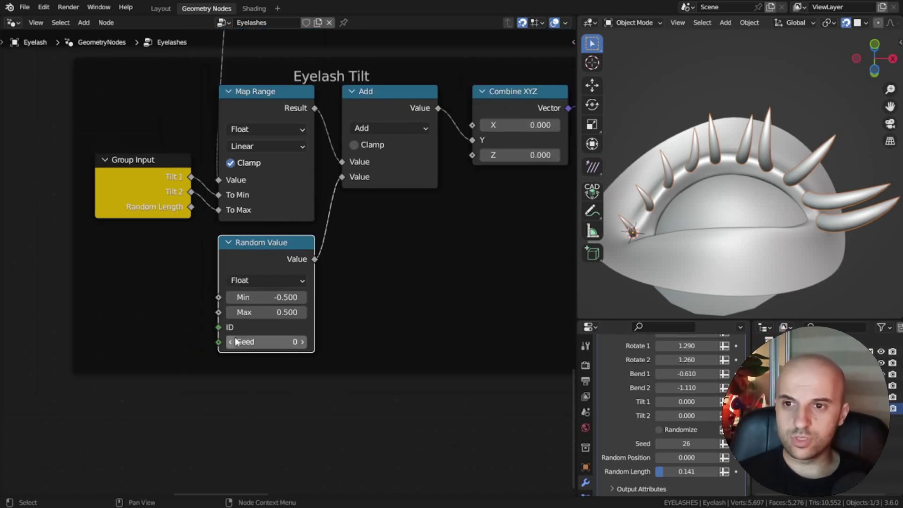
pyautogui.moveTo(268, 242); pyautogui.dragTo(246, 278)
pyautogui.write('mix')
pyautogui.press('Return')
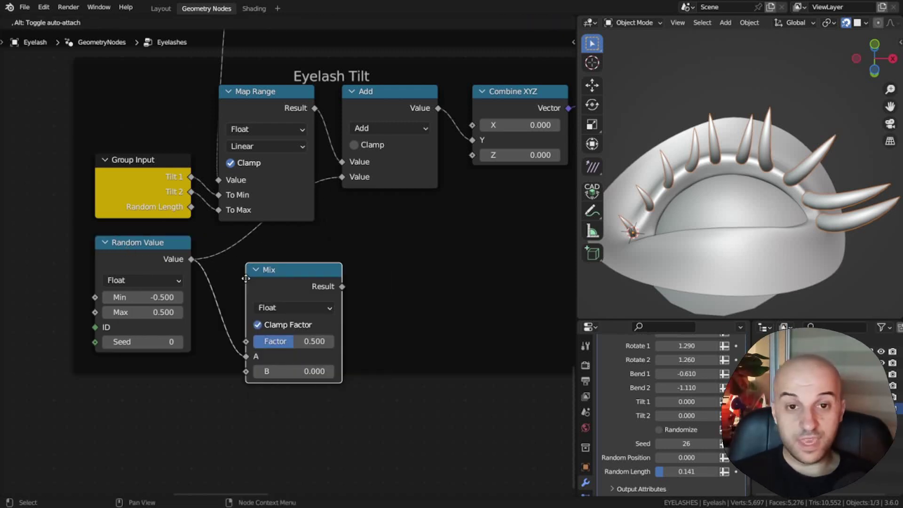
pyautogui.click(219, 244)
pyautogui.moveTo(314, 259); pyautogui.dragTo(343, 177)
pyautogui.moveTo(218, 329); pyautogui.dragTo(218, 344)
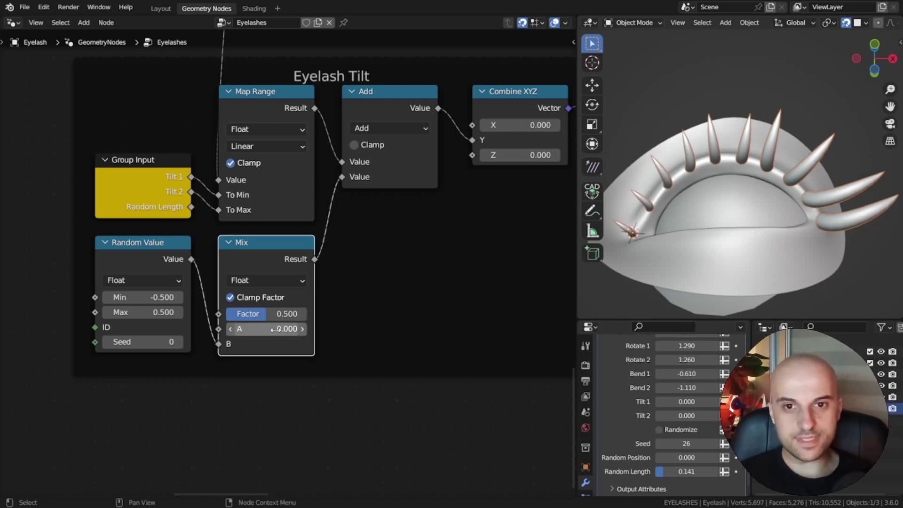
# - Set the tilt Mix Factor to 0.000 and expose it as a new Random Tilt group input
pyautogui.moveTo(266, 314)
pyautogui.mouseDown()
pyautogui.moveTo(226, 314)
pyautogui.moveTo(306, 314)
pyautogui.moveTo(262, 314)
pyautogui.mouseUp()
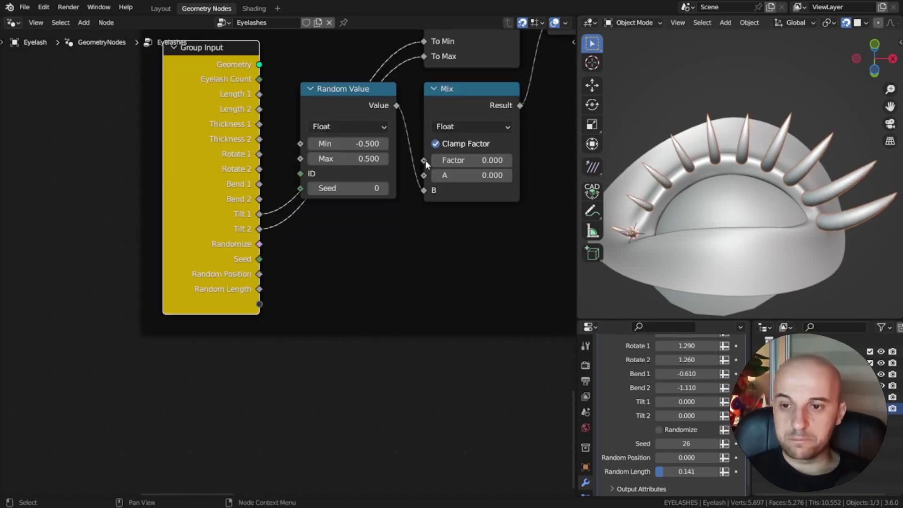
pyautogui.moveTo(425, 160); pyautogui.dragTo(260, 303)
pyautogui.press('n')
pyautogui.moveTo(180, 261); pyautogui.dragTo(230, 190)
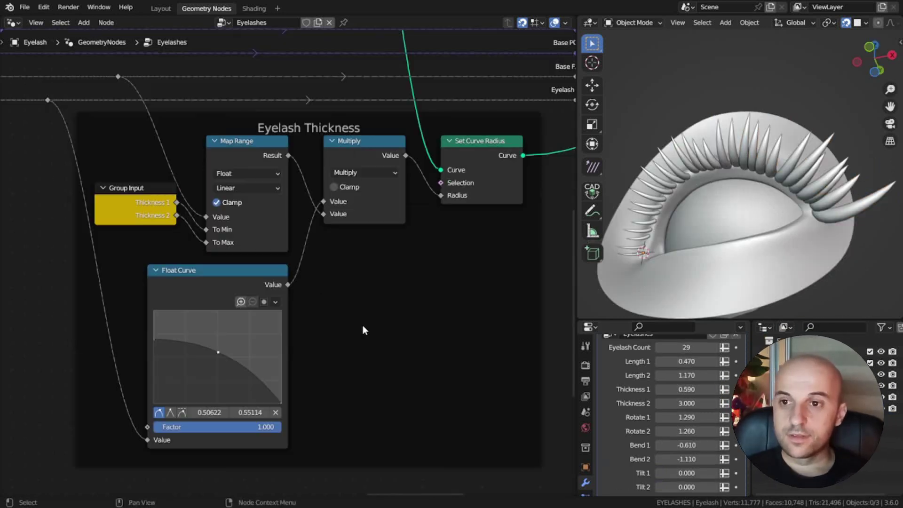
# - Make room before Set Curve Radius in the Eyelash Thickness frame and insert a duplicate Multiply node after the existing one
pyautogui.moveTo(323, 340); pyautogui.dragTo(312, 328, button='middle')
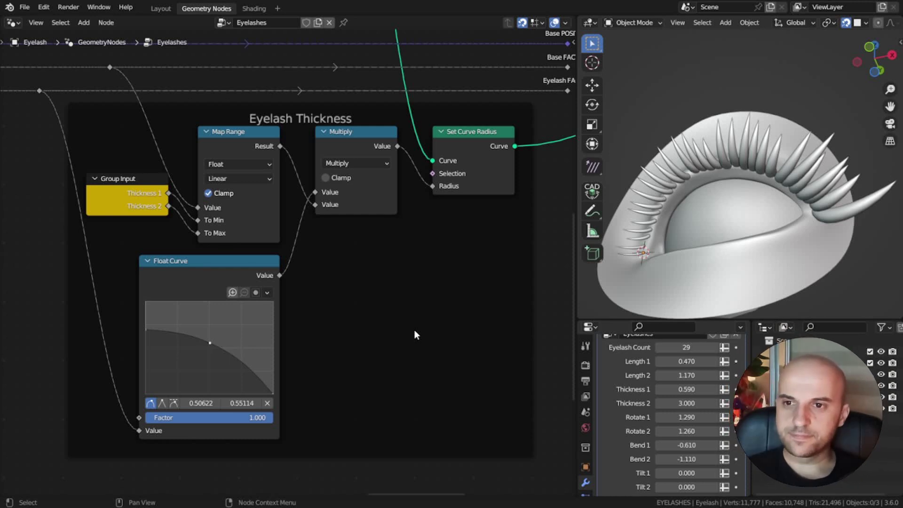
pyautogui.scroll(-3, 414, 330)
pyautogui.moveTo(414, 330); pyautogui.dragTo(348, 376, button='middle')
pyautogui.moveTo(376, 215); pyautogui.dragTo(511, 217)
pyautogui.click(278, 216)
pyautogui.hotkey('shift', 'd')
pyautogui.click(365, 236)
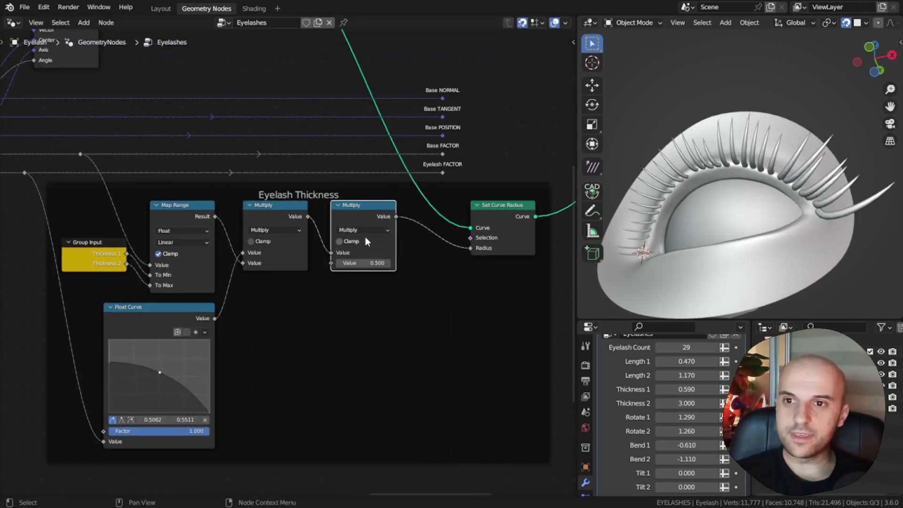
# - Feed a new Random Value node into the second value of the duplicated thickness Multiply
pyautogui.scroll(3, 365, 236)
pyautogui.moveTo(343, 263); pyautogui.dragTo(319, 303)
pyautogui.write('ran')
pyautogui.press('Return')
pyautogui.click(308, 326)
pyautogui.moveTo(329, 363); pyautogui.dragTo(359, 312, button='middle')
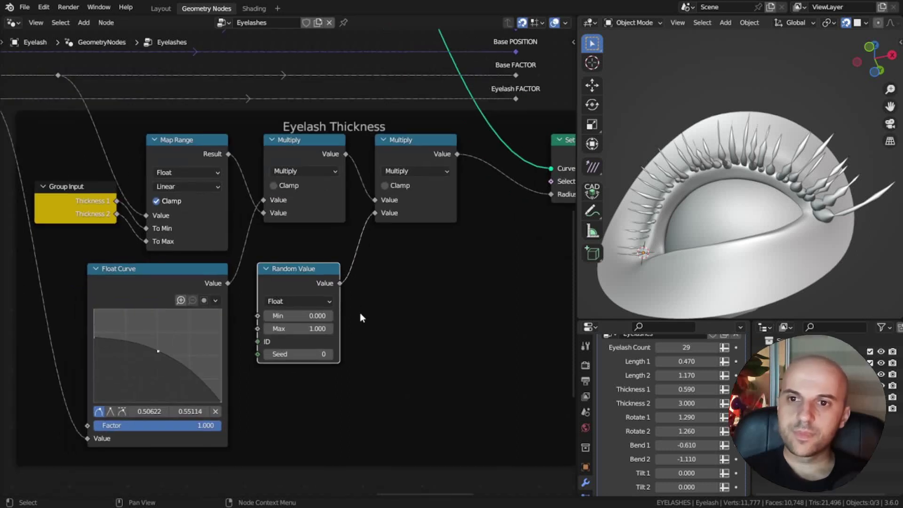
# - Set the thickness Random Value's Seed to 11 and examine how the thickness varies along individual lashes
pyautogui.moveTo(695, 227); pyautogui.dragTo(743, 202, button='middle')
pyautogui.scroll(2, 707, 204)
pyautogui.scroll(-2, 724, 208)
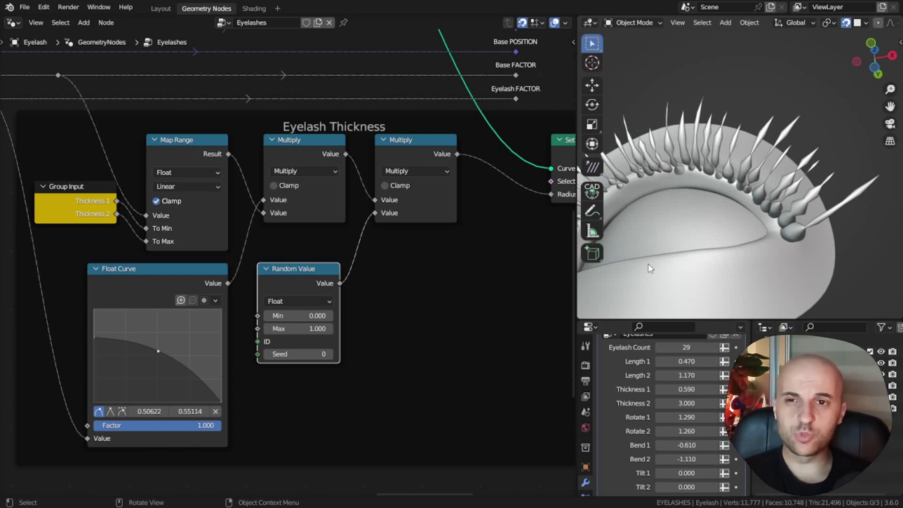
pyautogui.scroll(2, 384, 329)
pyautogui.moveTo(298, 335); pyautogui.dragTo(341, 335)
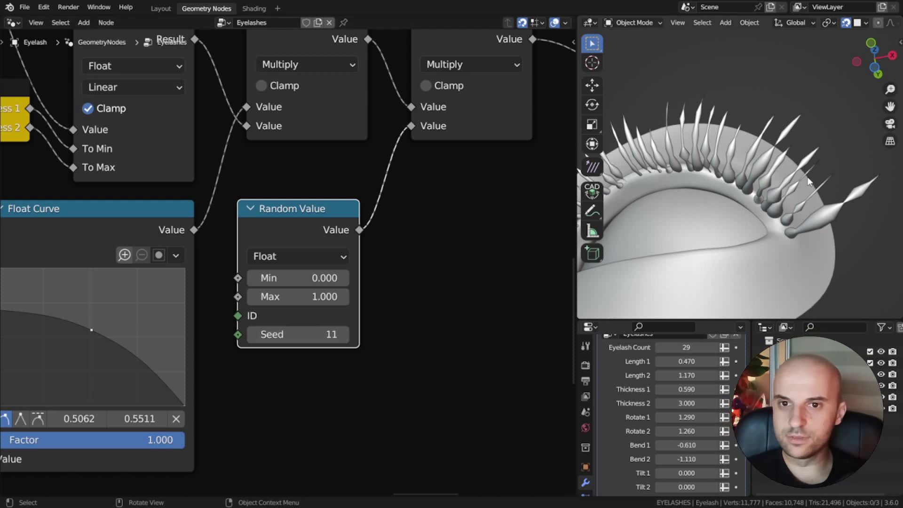
pyautogui.moveTo(816, 158); pyautogui.dragTo(753, 169, button='middle')
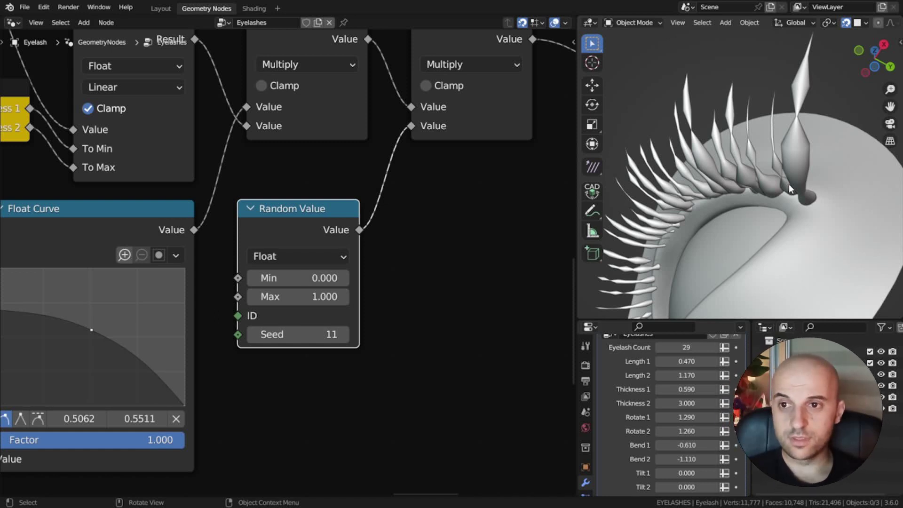
# - Connect a new Index node to the thickness Random Value's ID and place it beneath that node
pyautogui.moveTo(432, 226); pyautogui.dragTo(440, 188, button='middle')
pyautogui.moveTo(246, 277); pyautogui.dragTo(233, 268)
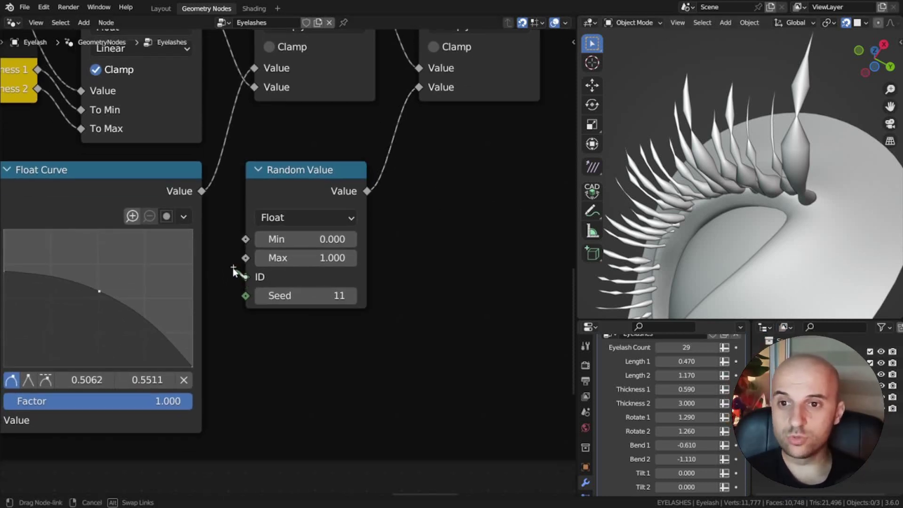
pyautogui.moveTo(223, 300); pyautogui.dragTo(383, 367)
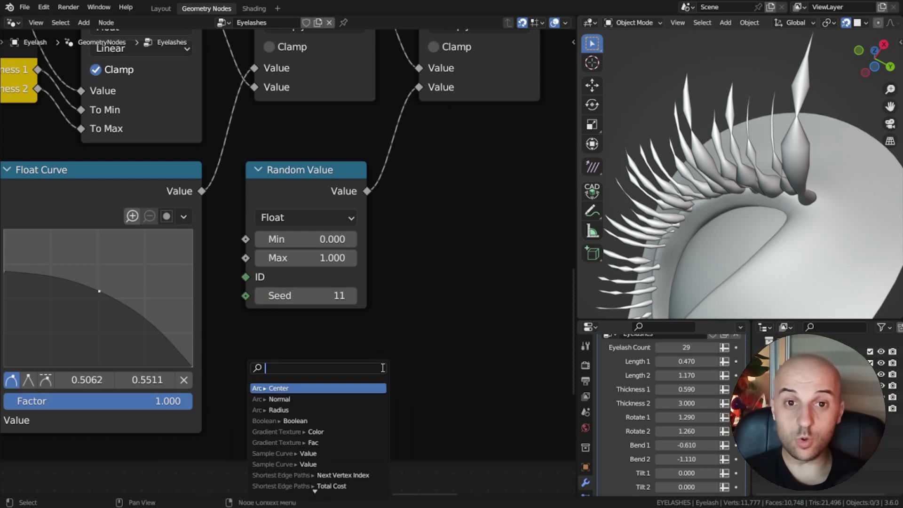
pyautogui.write('index')
pyautogui.press('Return')
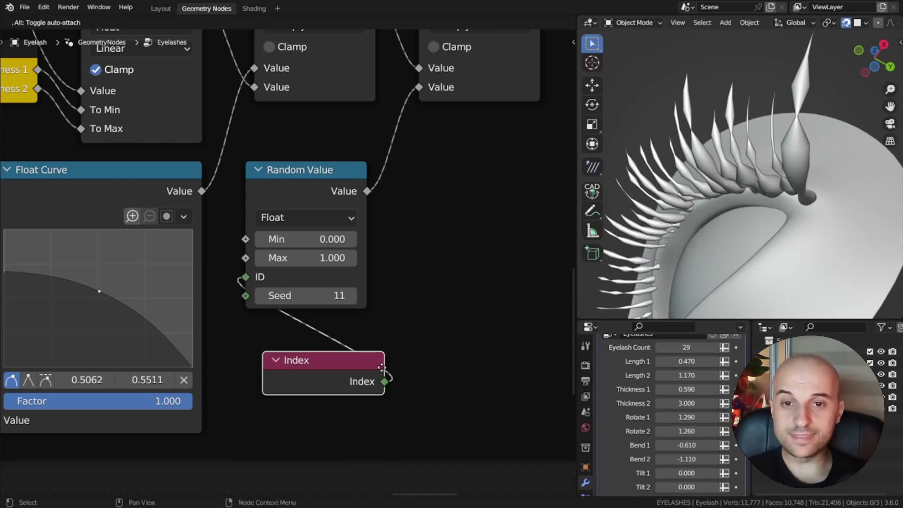
pyautogui.click(366, 369)
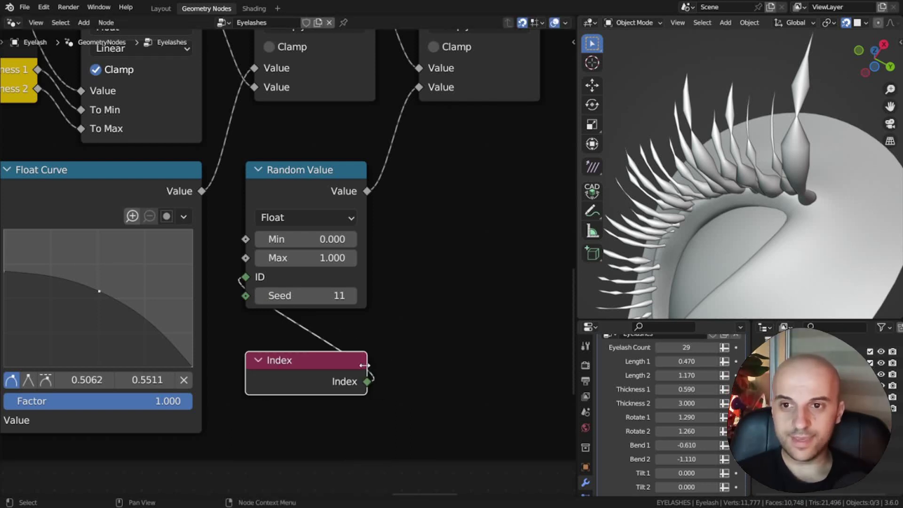
pyautogui.moveTo(670, 234); pyautogui.dragTo(728, 197, button='middle')
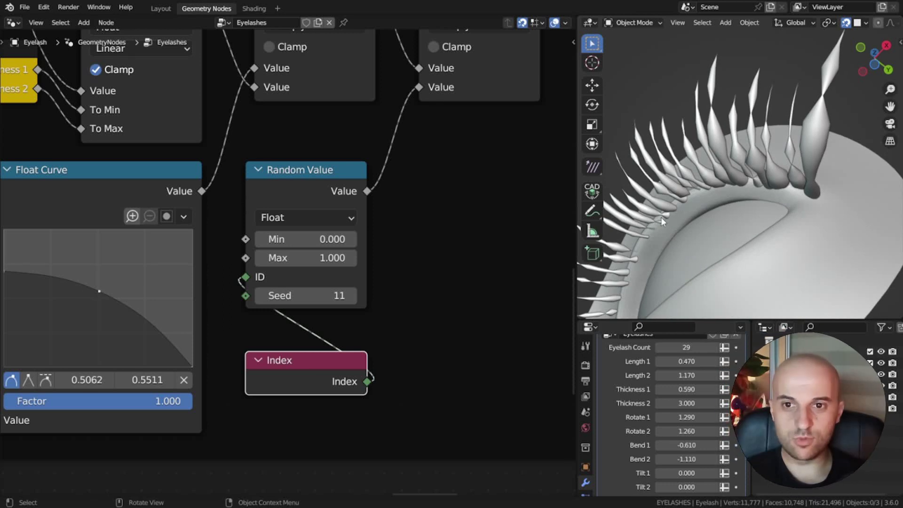
# - Move Index lower and insert an Evaluate on Domain node between it and the Random Value's ID
pyautogui.scroll(-4, 306, 377)
pyautogui.moveTo(305, 376); pyautogui.dragTo(320, 259, button='middle')
pyautogui.moveTo(321, 258); pyautogui.dragTo(320, 386)
pyautogui.hotkey('shift', 'a')
pyautogui.write('seval')
pyautogui.press('Down')
pyautogui.press('Return')
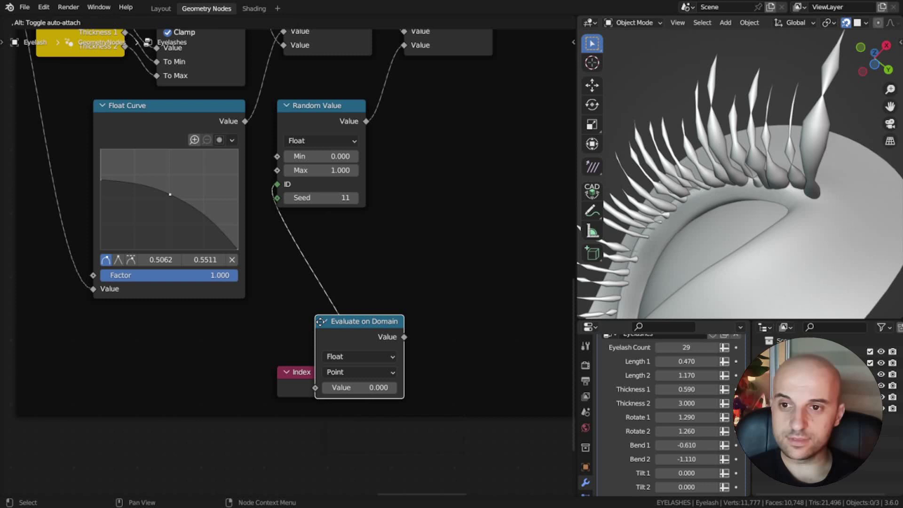
pyautogui.click(283, 270)
# - Set Evaluate on Domain to Spline and move it together with Index up close beneath the Random Value
pyautogui.scroll(8, 284, 277)
pyautogui.moveTo(380, 297); pyautogui.dragTo(380, 216, button='middle')
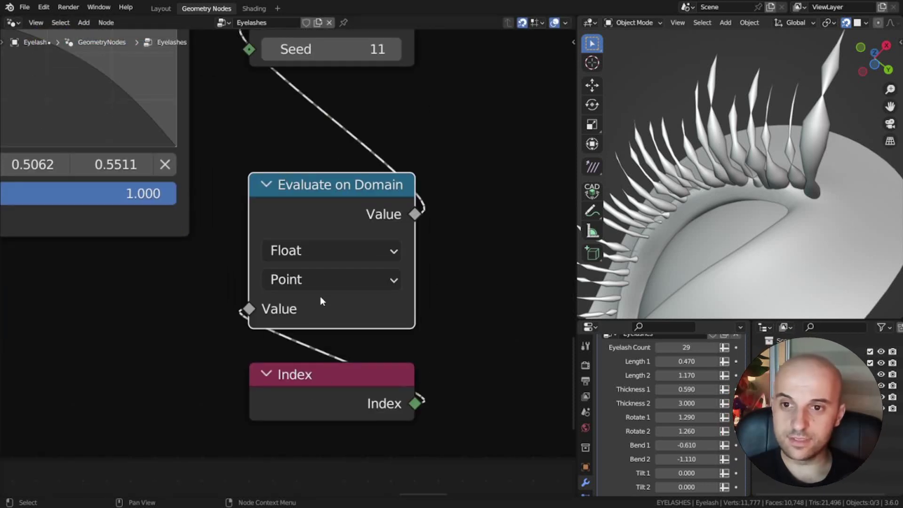
pyautogui.click(318, 281)
pyautogui.click(301, 414)
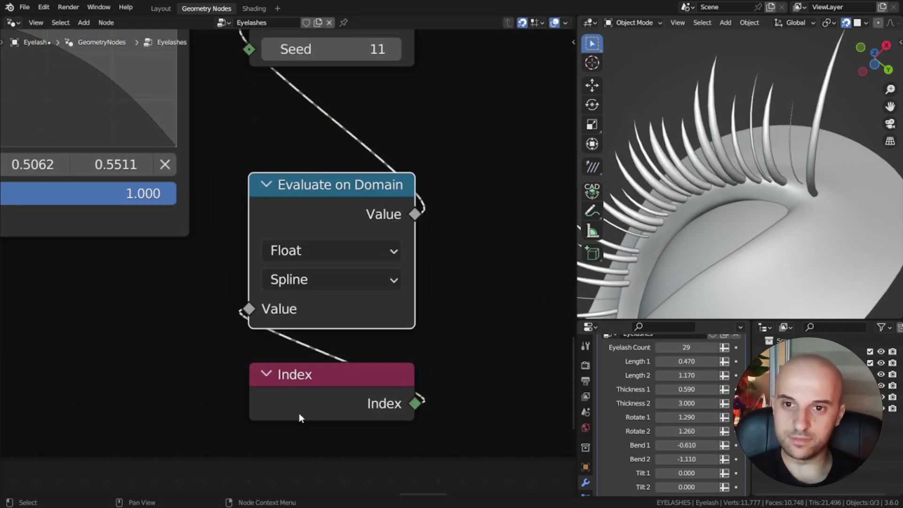
pyautogui.moveTo(704, 236); pyautogui.dragTo(765, 271, button='middle')
pyautogui.moveTo(447, 399); pyautogui.dragTo(367, 296)
pyautogui.press('g')
pyautogui.click(376, 201)
# - Set the thickness Random Value's Max to 2.000 and Min to 0.100
pyautogui.moveTo(430, 155); pyautogui.dragTo(373, 323, button='middle')
pyautogui.scroll(-3, 373, 323)
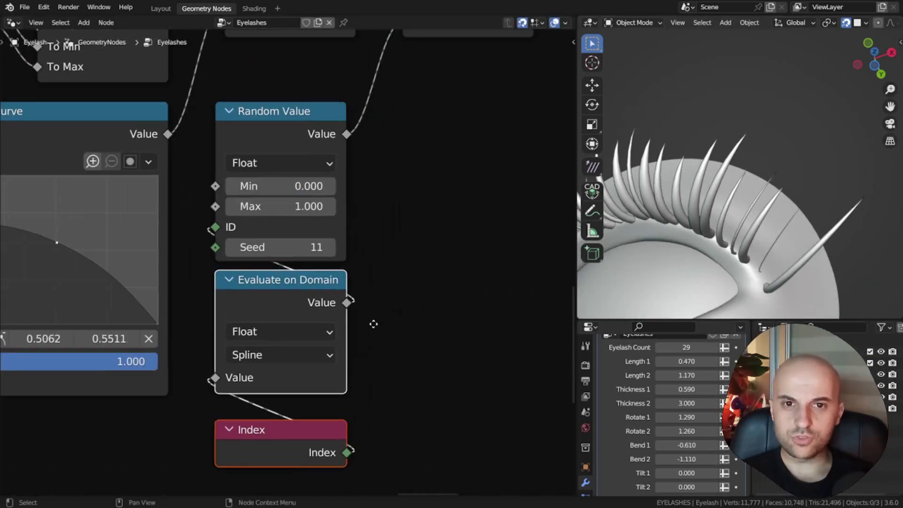
pyautogui.moveTo(276, 209); pyautogui.dragTo(309, 224, button='middle')
pyautogui.scroll(2, 309, 225)
pyautogui.click(309, 225)
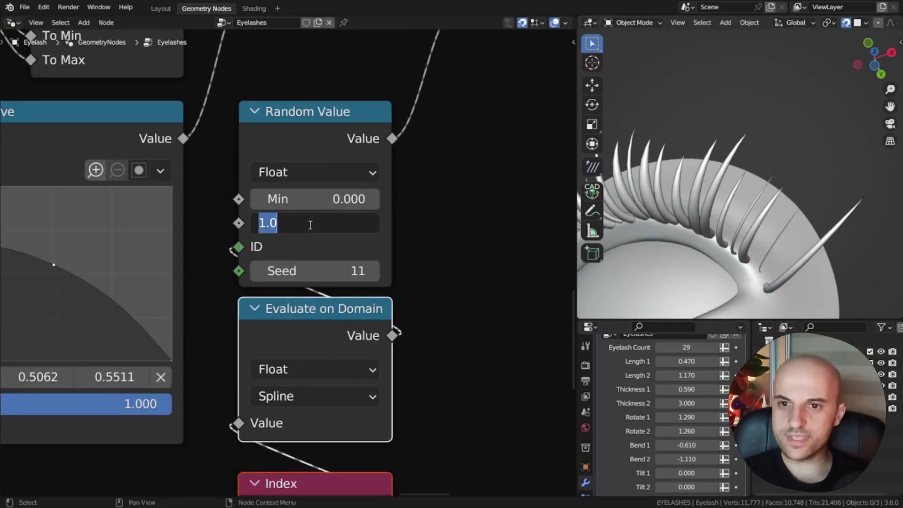
pyautogui.press('Return')
pyautogui.moveTo(713, 242); pyautogui.dragTo(752, 231, button='middle')
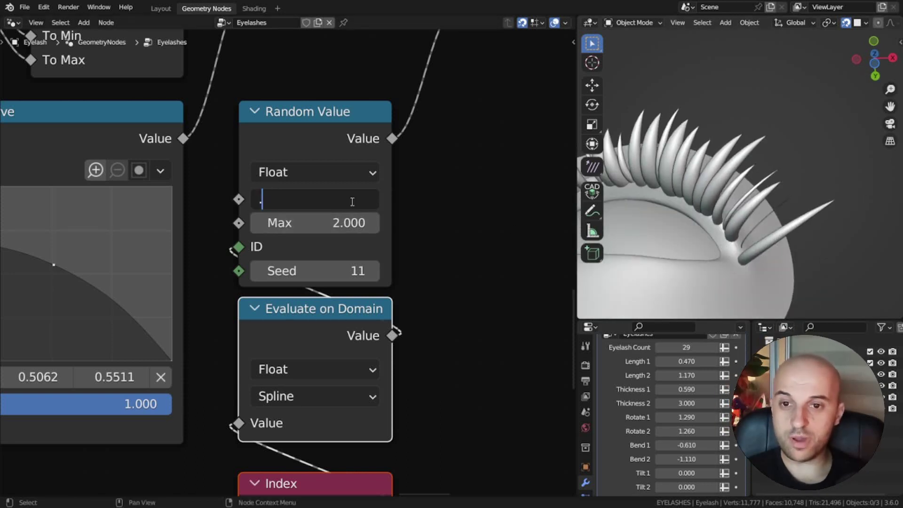
pyautogui.write('1')
pyautogui.press('Return')
pyautogui.moveTo(667, 216); pyautogui.dragTo(763, 246, button='middle')
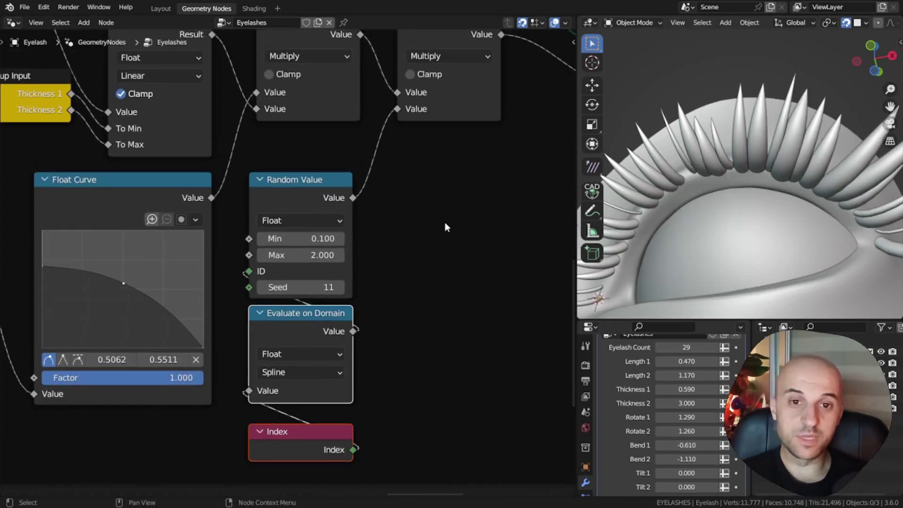
# - Insert a Mix after the thickness Random Value, expose its Factor as Random Thickness, and link the Group Input's Seed to the Random Value's Seed
pyautogui.hotkey('shift', 'a')
pyautogui.click(386, 223)
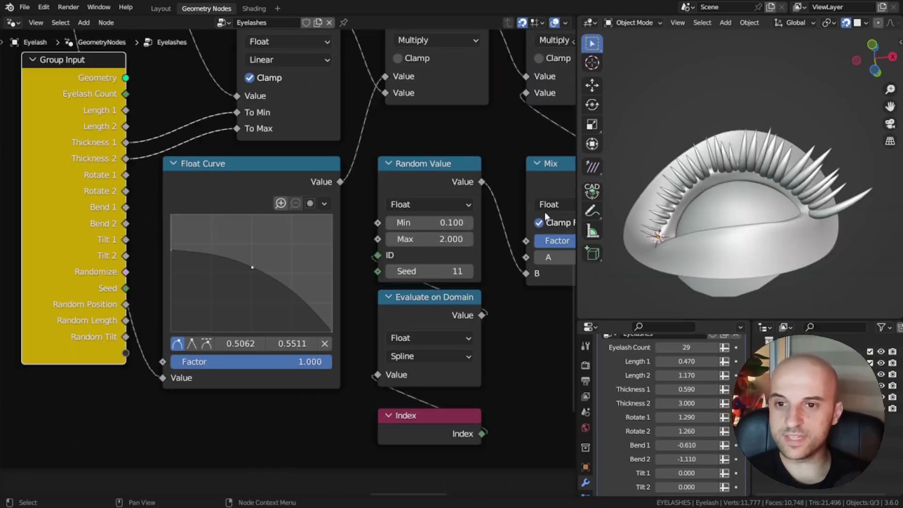
pyautogui.moveTo(515, 241); pyautogui.dragTo(115, 352)
pyautogui.moveTo(248, 328); pyautogui.dragTo(218, 309, button='middle')
pyautogui.moveTo(83, 269); pyautogui.dragTo(335, 251)
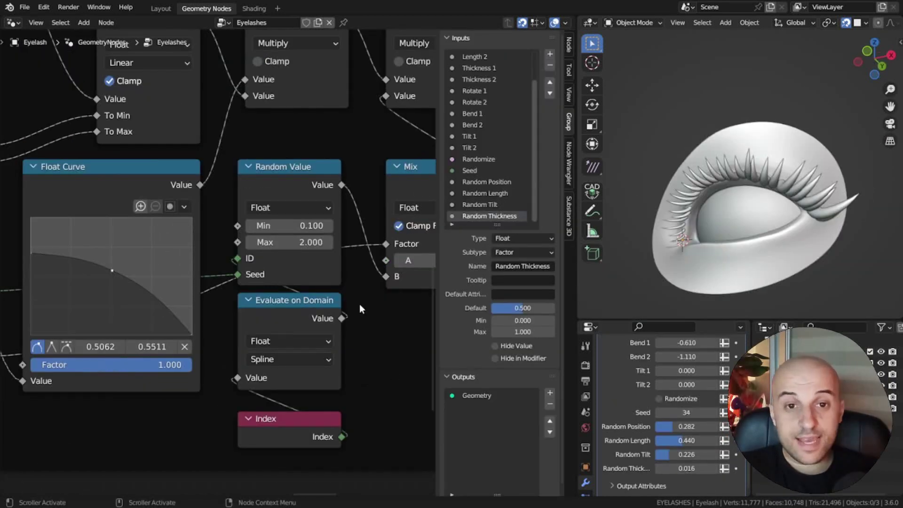
# - In the Shading workspace, create a new material for the Eyelash object and delete its default shader node, keeping only Material Output
pyautogui.click(247, 10)
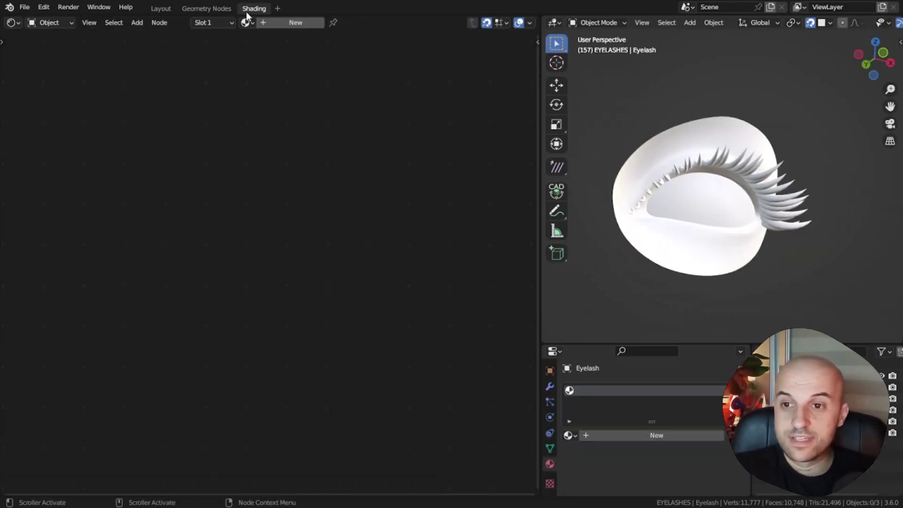
pyautogui.moveTo(301, 168); pyautogui.dragTo(264, 92, button='middle')
pyautogui.click(276, 236)
pyautogui.press('x')
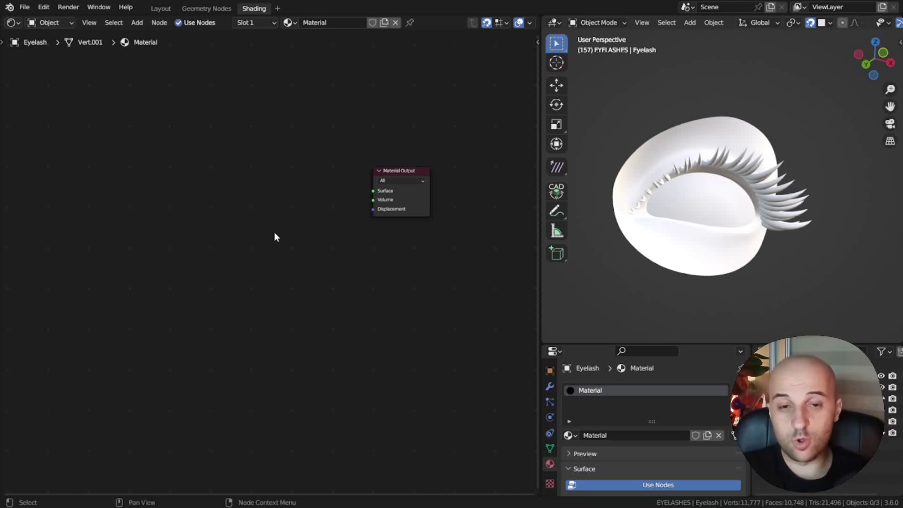
pyautogui.scroll(6, 760, 180)
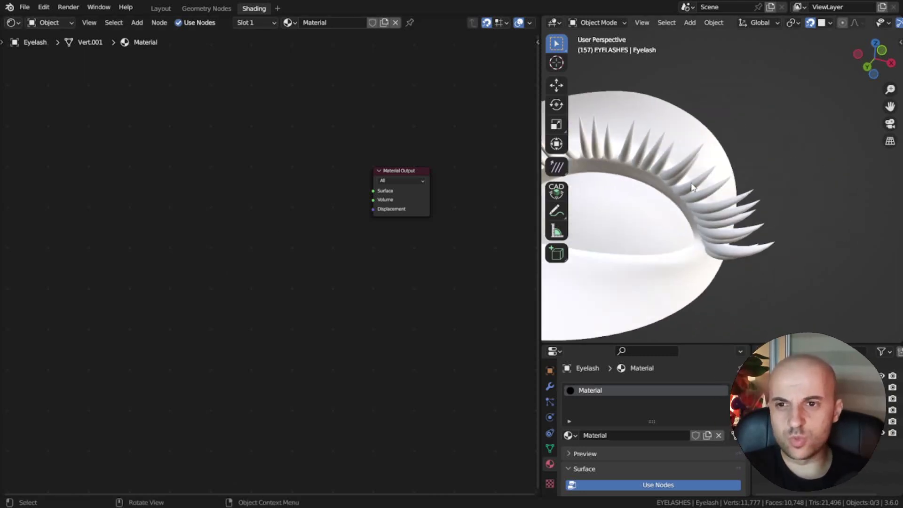
# - Return to the Geometry Nodes workspace and move Group Output farther from Curve to Mesh to make room for another node
pyautogui.click(221, 9)
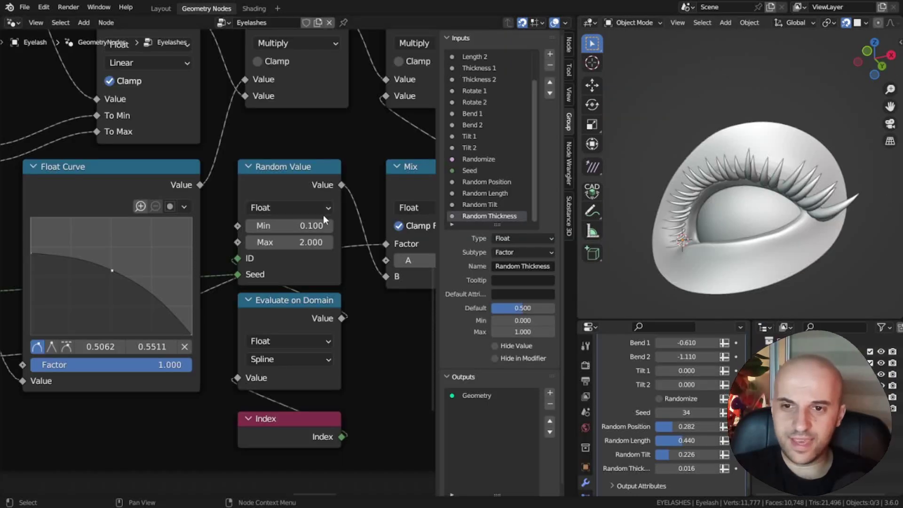
pyautogui.press('n')
pyautogui.scroll(-8, 331, 235)
pyautogui.moveTo(446, 233); pyautogui.dragTo(269, 388, button='middle')
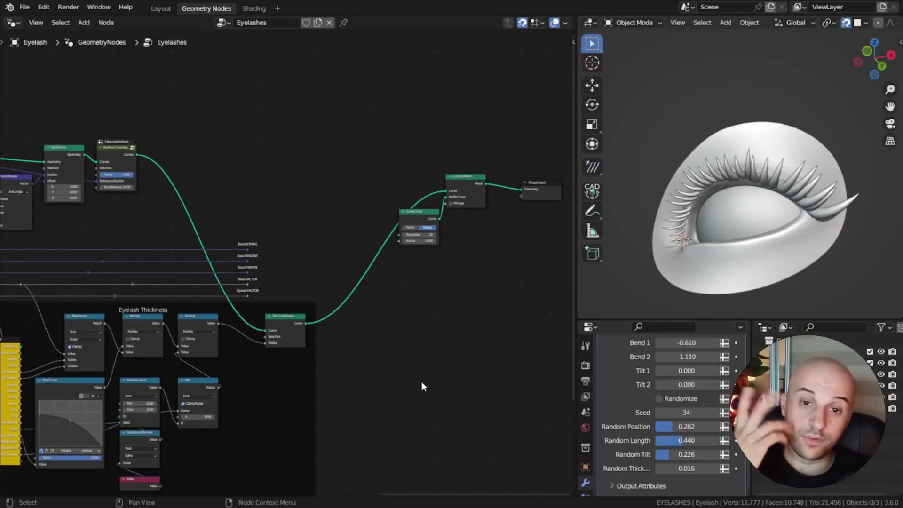
pyautogui.scroll(6, 421, 382)
pyautogui.moveTo(422, 382); pyautogui.dragTo(242, 404, button='middle')
pyautogui.click(470, 207)
pyautogui.moveTo(494, 230); pyautogui.dragTo(356, 250, button='middle')
pyautogui.press('g')
pyautogui.click(469, 251)
# - Insert a Set Material node between Curve to Mesh and Group Output and assign Material to it
pyautogui.scroll(5, 327, 261)
pyautogui.hotkey('shift', 'a')
pyautogui.write('sset m')
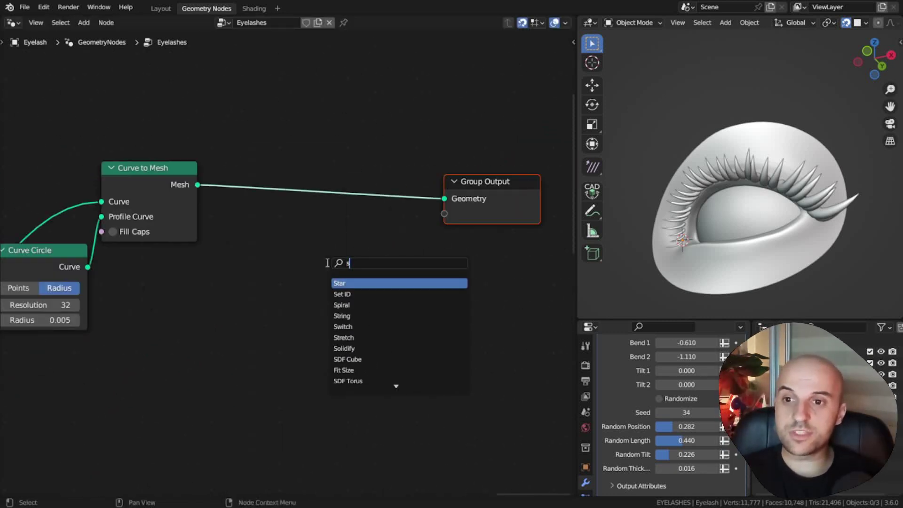
pyautogui.press('Return')
pyautogui.click(258, 180)
pyautogui.click(285, 230)
pyautogui.click(296, 248)
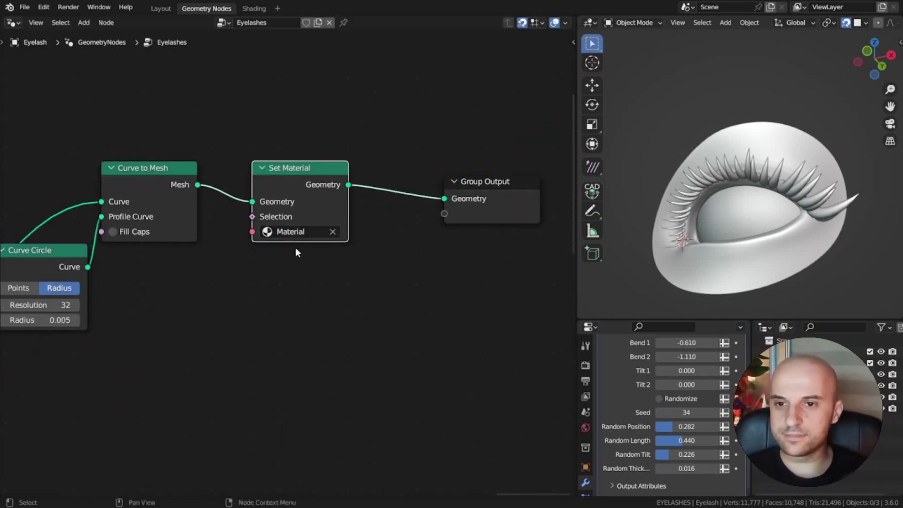
# - Add a Map Range fed by Eyelash FACTOR and preview its Result on the Curve to Mesh output through a Viewer
pyautogui.scroll(-4, 399, 274)
pyautogui.scroll(4, 167, 278)
pyautogui.moveTo(151, 283); pyautogui.dragTo(365, 350)
pyautogui.write('map')
pyautogui.press('Return')
pyautogui.click(367, 294)
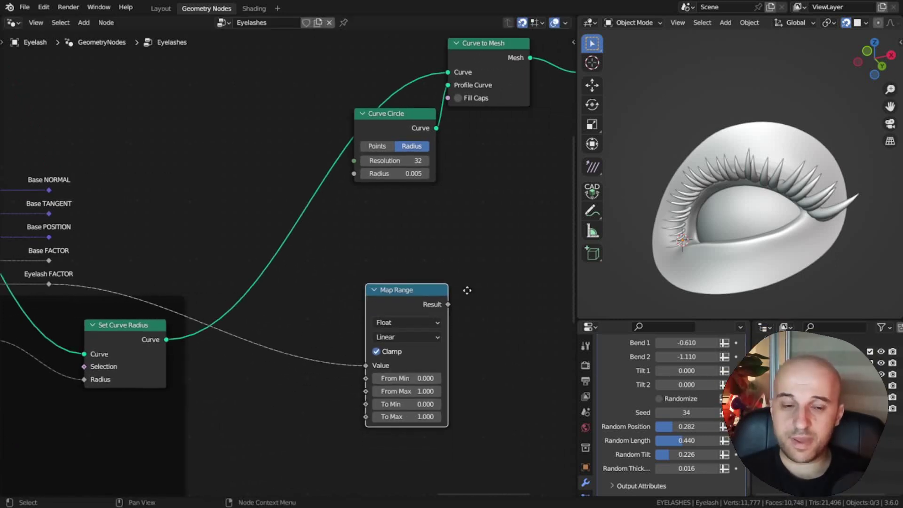
pyautogui.keyDown('ctrl'); pyautogui.hscroll(5, 509, 140); pyautogui.keyUp('ctrl')
pyautogui.keyDown('ctrl'); pyautogui.keyDown('shift'); pyautogui.click(352, 64); pyautogui.keyUp('shift'); pyautogui.keyUp('ctrl')
pyautogui.keyDown('ctrl'); pyautogui.keyDown('shift'); pyautogui.click(258, 319); pyautogui.keyUp('shift'); pyautogui.keyUp('ctrl')
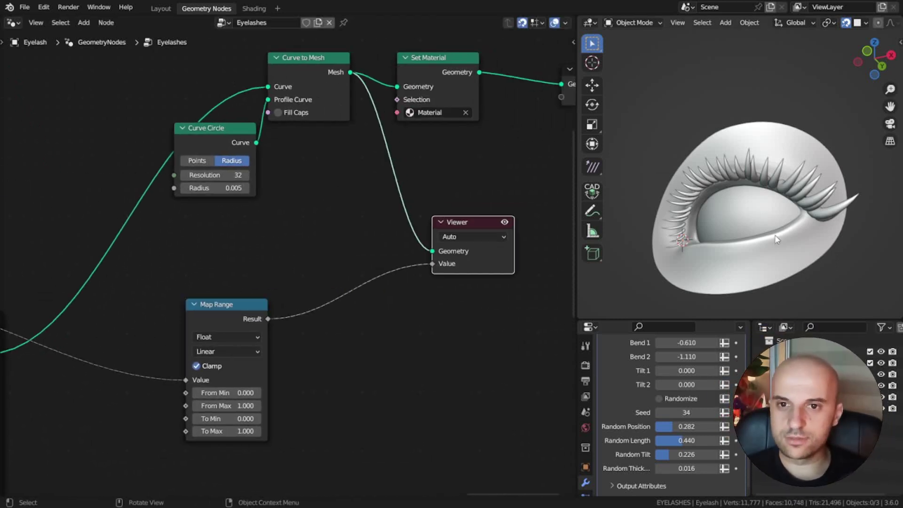
# - Set the Map Range's From Min to 0.400 and From Max to 0.620 to test the gradient along the lashes
pyautogui.scroll(3, 763, 212)
pyautogui.moveTo(345, 406); pyautogui.dragTo(414, 337, button='middle')
pyautogui.scroll(3, 414, 343)
pyautogui.moveTo(318, 368)
pyautogui.mouseDown()
pyautogui.moveTo(342, 368)
pyautogui.moveTo(296, 390)
pyautogui.moveTo(348, 367)
pyautogui.mouseUp()
pyautogui.scroll(3, 721, 233)
pyautogui.moveTo(723, 237)
pyautogui.mouseDown(button='middle')
pyautogui.moveTo(698, 226)
pyautogui.moveTo(726, 234)
pyautogui.mouseUp(button='middle')
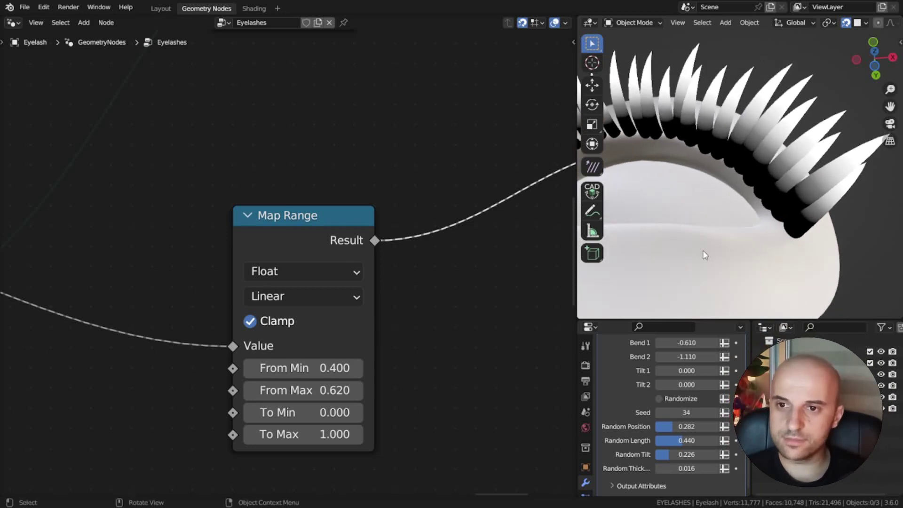
# - Duplicate the Map Range, reset the copy, set its To Max to 0.499, and link its Result to the original's From Min
pyautogui.scroll(-4, 303, 260)
pyautogui.moveTo(319, 240); pyautogui.dragTo(436, 209)
pyautogui.moveTo(428, 265); pyautogui.dragTo(368, 262, button='middle')
pyautogui.hotkey('shift', 'd')
pyautogui.click(190, 359)
pyautogui.press('BackSpace')
pyautogui.moveTo(220, 399); pyautogui.dragTo(322, 254, button='middle')
pyautogui.scroll(2, 292, 311)
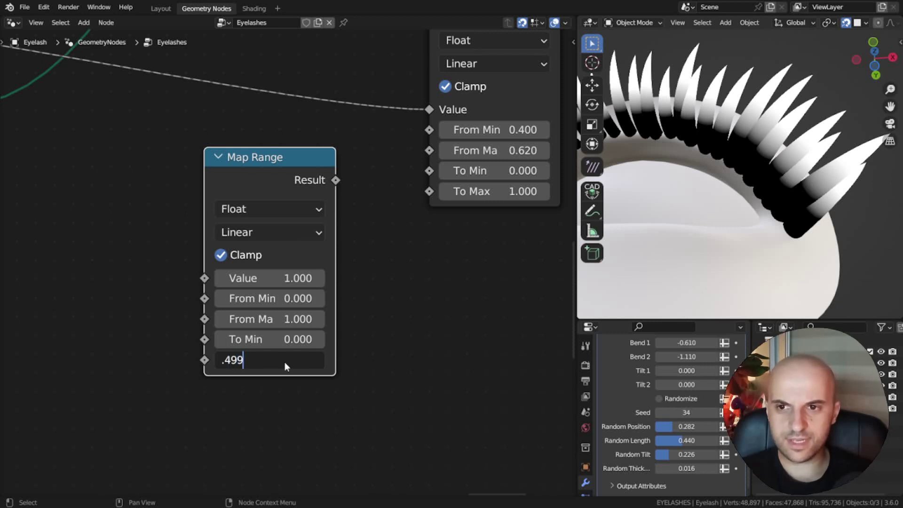
pyautogui.moveTo(433, 299); pyautogui.dragTo(456, 296, button='middle')
pyautogui.moveTo(305, 210); pyautogui.dragTo(427, 150)
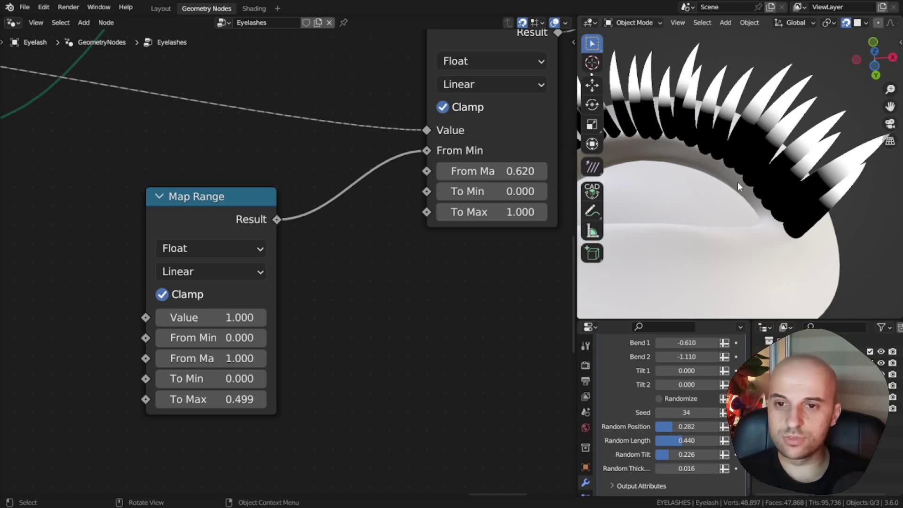
# - Add a Subtract computing 1.000 minus the second Map Range's Result and link it to the first Map Range's From Max
pyautogui.moveTo(329, 282); pyautogui.dragTo(341, 278, button='middle')
pyautogui.moveTo(223, 193); pyautogui.dragTo(185, 193)
pyautogui.moveTo(250, 215); pyautogui.dragTo(306, 282)
pyautogui.write('sub')
pyautogui.press('Return')
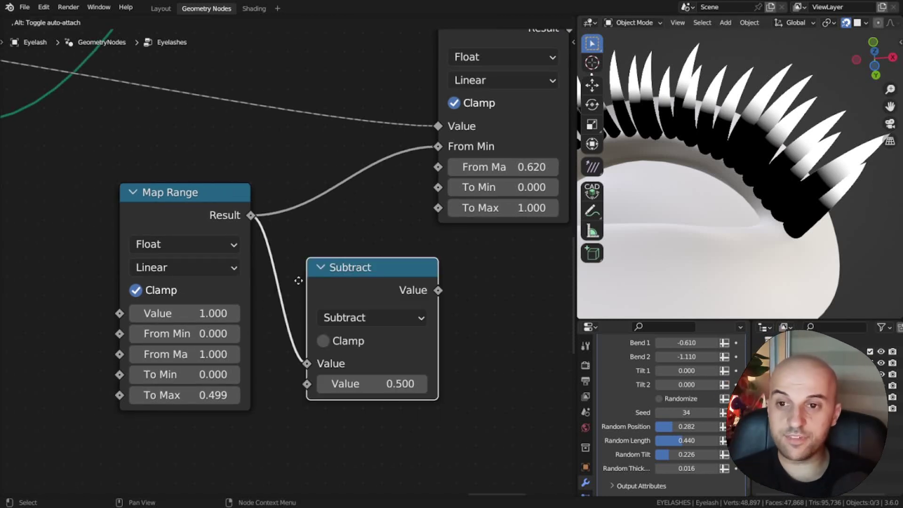
pyautogui.click(299, 280)
pyautogui.moveTo(307, 364); pyautogui.dragTo(307, 383)
pyautogui.moveTo(379, 370); pyautogui.dragTo(329, 342, button='middle')
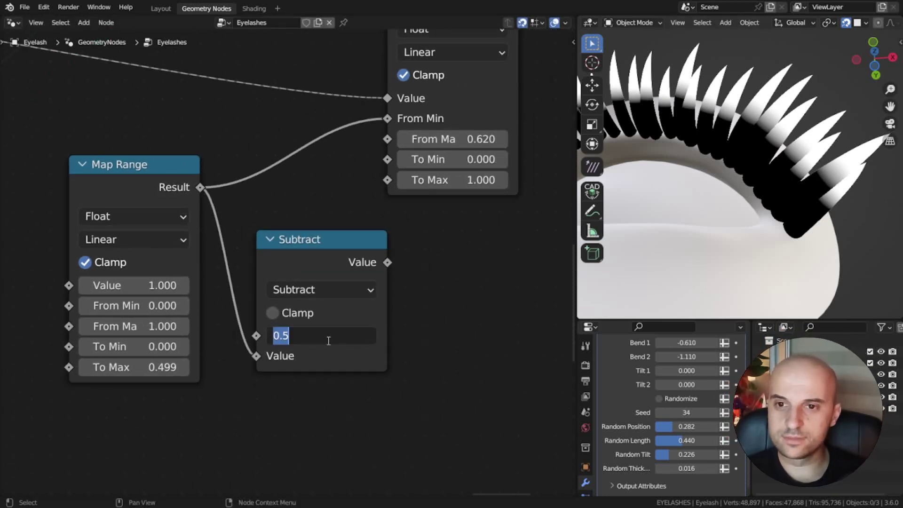
pyautogui.moveTo(387, 265); pyautogui.dragTo(388, 139)
pyautogui.moveTo(300, 295); pyautogui.dragTo(281, 256)
pyautogui.moveTo(281, 256); pyautogui.dragTo(364, 310, button='middle')
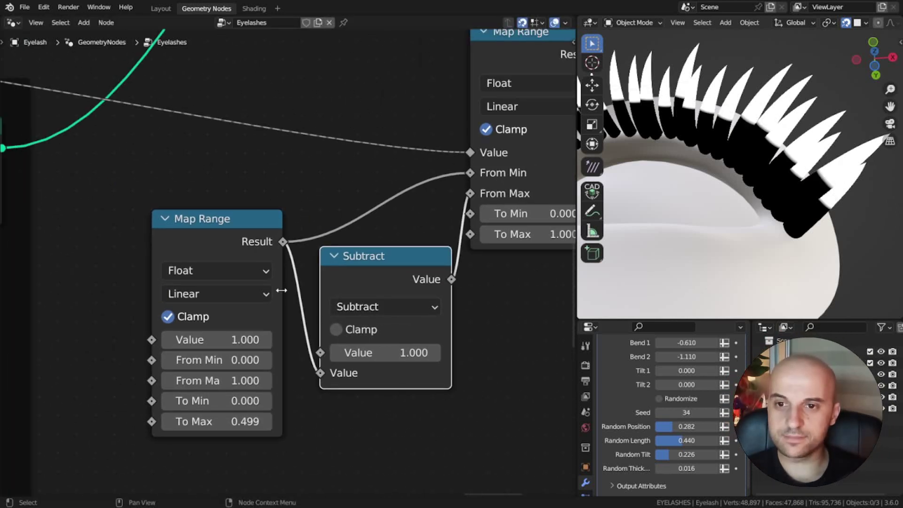
# - Set the second Map Range's Value to 0.770 to soften the gradient on the lashes
pyautogui.moveTo(245, 338); pyautogui.dragTo(303, 301, button='middle')
pyautogui.scroll(3, 302, 301)
pyautogui.moveTo(302, 301); pyautogui.dragTo(282, 301)
pyautogui.moveTo(705, 198); pyautogui.dragTo(701, 183, button='middle')
pyautogui.moveTo(262, 300)
pyautogui.mouseDown()
pyautogui.moveTo(225, 301)
pyautogui.moveTo(264, 301)
pyautogui.mouseUp()
# - Insert an Add node on the Eyelash FACTOR link into the first Map Range's Value, with an added value of 0.010
pyautogui.scroll(-2, 397, 419)
pyautogui.moveTo(495, 194); pyautogui.dragTo(371, 286, button='middle')
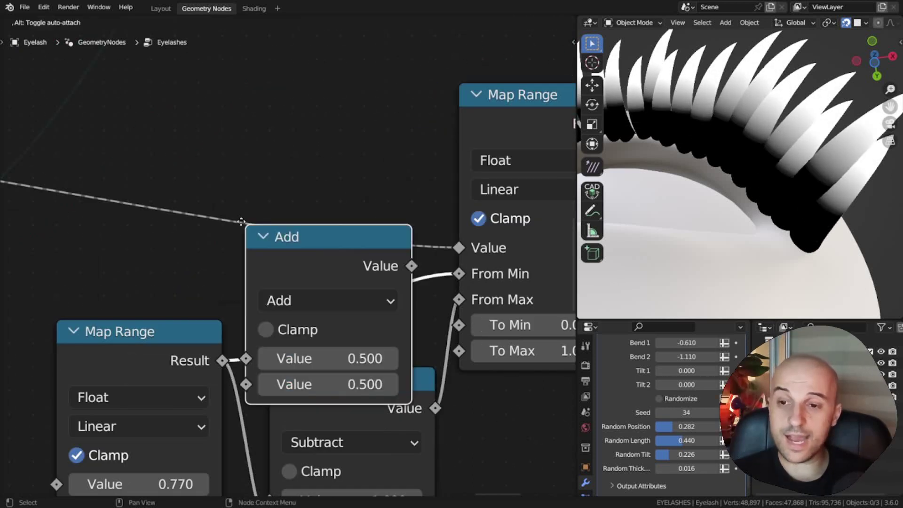
pyautogui.click(304, 195)
pyautogui.scroll(1, 299, 246)
pyautogui.press('BackSpace')
pyautogui.moveTo(280, 295)
pyautogui.mouseDown()
pyautogui.moveTo(306, 295)
pyautogui.moveTo(264, 295)
pyautogui.moveTo(301, 292)
pyautogui.moveTo(281, 291)
pyautogui.mouseUp()
# - Duplicate the Map Range, reset the copy to its defaults, and link its Result to the Add node's second Value
pyautogui.scroll(-4, 235, 364)
pyautogui.hotkey('shift', 'd')
pyautogui.click(146, 264)
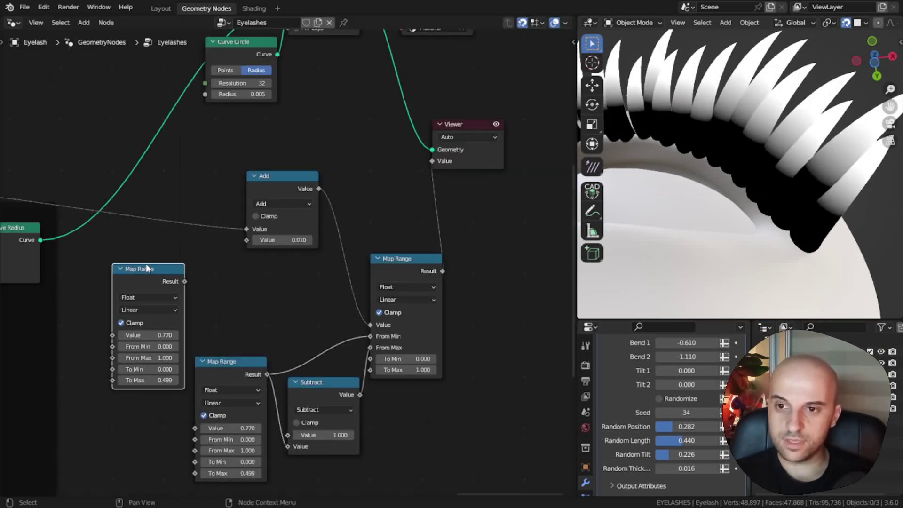
pyautogui.press('BackSpace')
pyautogui.scroll(4, 145, 263)
pyautogui.moveTo(224, 255); pyautogui.dragTo(246, 174)
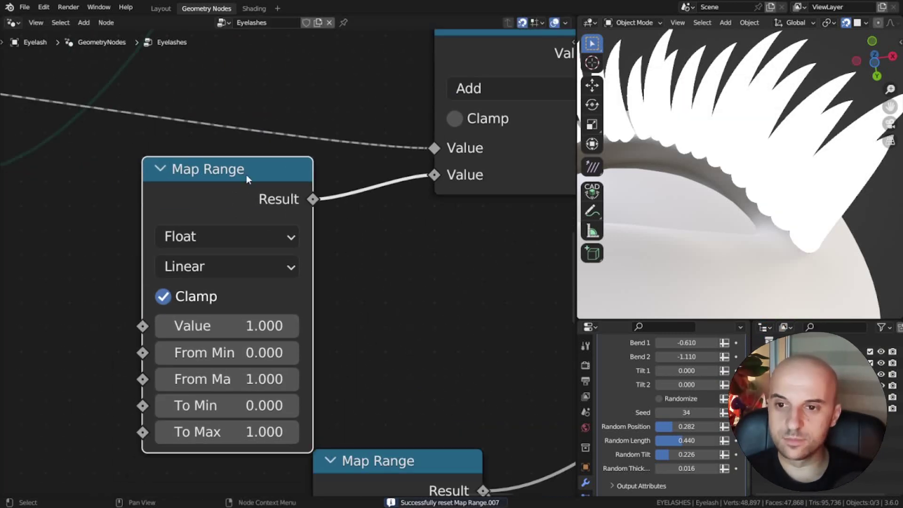
pyautogui.scroll(-1, 219, 224)
# - Set the Map Range feeding the Add node to To Min -1.000, To Max 1.000 and Value 0.490
pyautogui.click(190, 397)
pyautogui.write('-1')
pyautogui.press('Return')
pyautogui.click(191, 418)
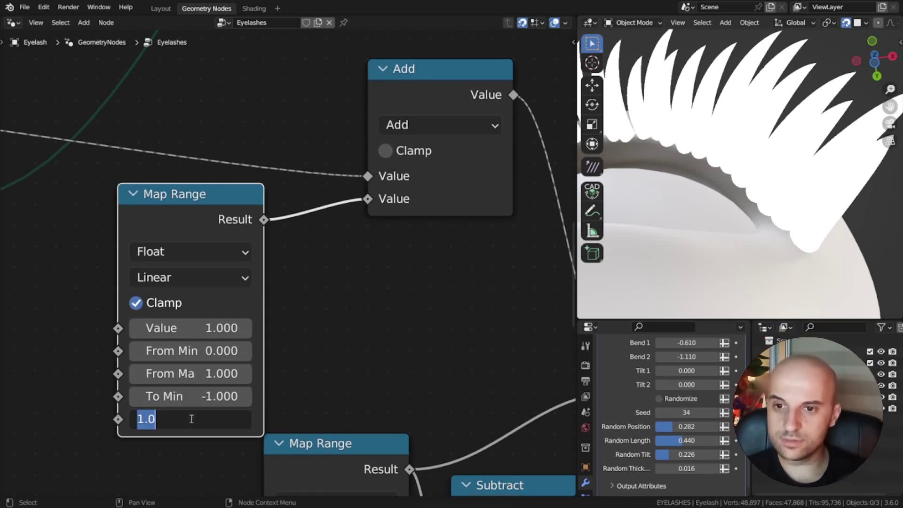
pyautogui.moveTo(198, 328)
pyautogui.mouseDown()
pyautogui.moveTo(125, 327)
pyautogui.moveTo(149, 328)
pyautogui.mouseUp()
# - Move the Viewer aside and add a Subtract that takes the final Map Range's Result away from 1.000
pyautogui.scroll(-4, 157, 281)
pyautogui.moveTo(455, 174); pyautogui.dragTo(381, 201, button='middle')
pyautogui.moveTo(381, 201); pyautogui.dragTo(521, 235)
pyautogui.scroll(6, 520, 235)
pyautogui.moveTo(521, 235); pyautogui.dragTo(475, 176, button='middle')
pyautogui.moveTo(186, 277); pyautogui.dragTo(263, 337)
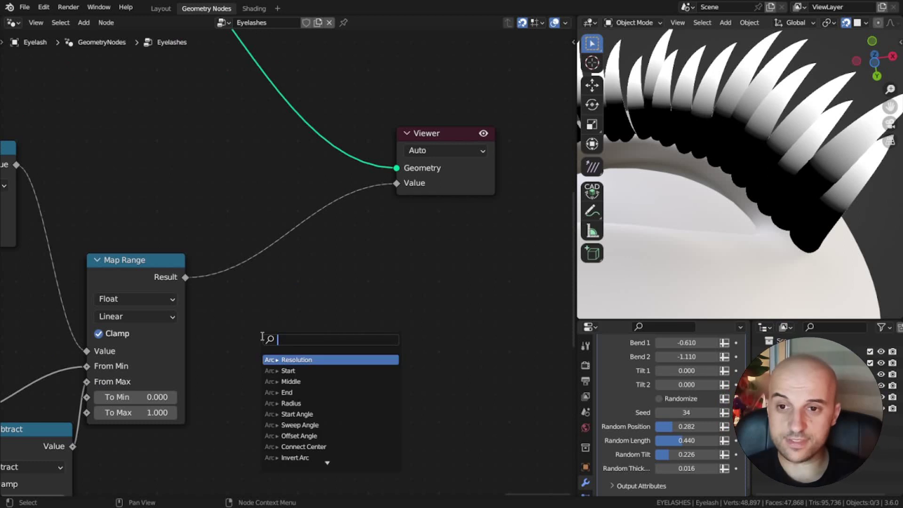
pyautogui.write('subtract')
pyautogui.press('Return')
pyautogui.click(277, 310)
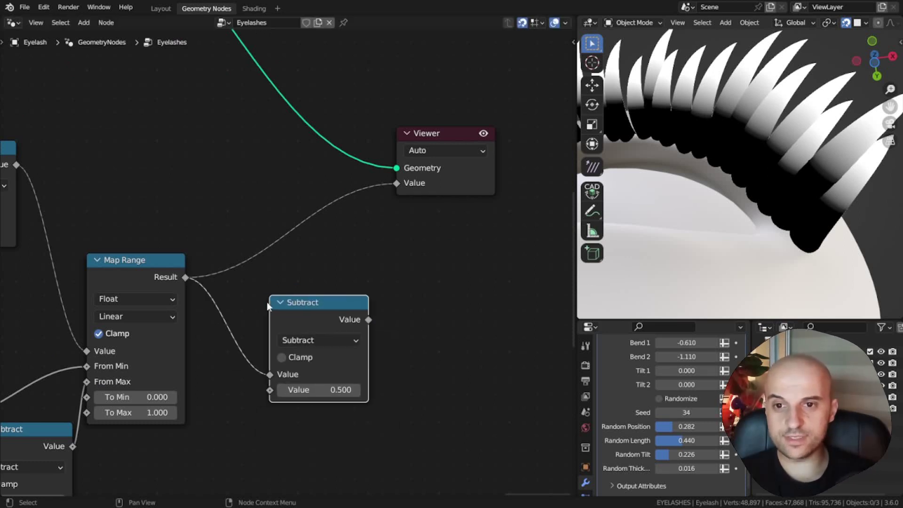
pyautogui.click(318, 374)
pyautogui.moveTo(317, 371); pyautogui.dragTo(230, 356, button='middle')
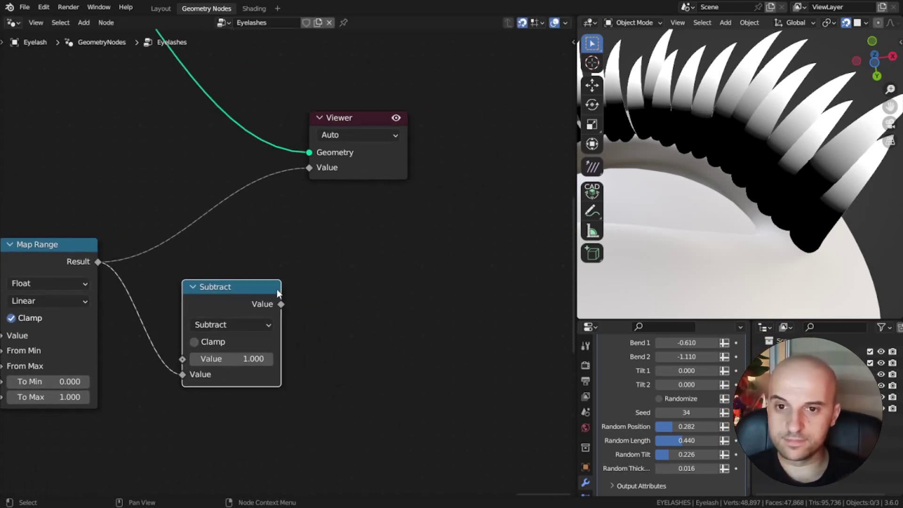
# - Preview the Subtract in the Viewer and toggle its mute to compare the normal and inverted gradients
pyautogui.moveTo(312, 170); pyautogui.dragTo(309, 168)
pyautogui.press('m')
pyautogui.press('m')
pyautogui.press('m')
pyautogui.press('m')
# - Add a Float Switch with the Subtract feeding True, link its Output to the Viewer, and place it above the Subtract
pyautogui.moveTo(240, 293); pyautogui.dragTo(277, 283)
pyautogui.write('sw')
pyautogui.press('Return')
pyautogui.click(271, 280)
pyautogui.moveTo(365, 290); pyautogui.dragTo(309, 167)
pyautogui.moveTo(302, 296); pyautogui.dragTo(162, 143)
pyautogui.moveTo(106, 185); pyautogui.dragTo(307, 282, button='middle')
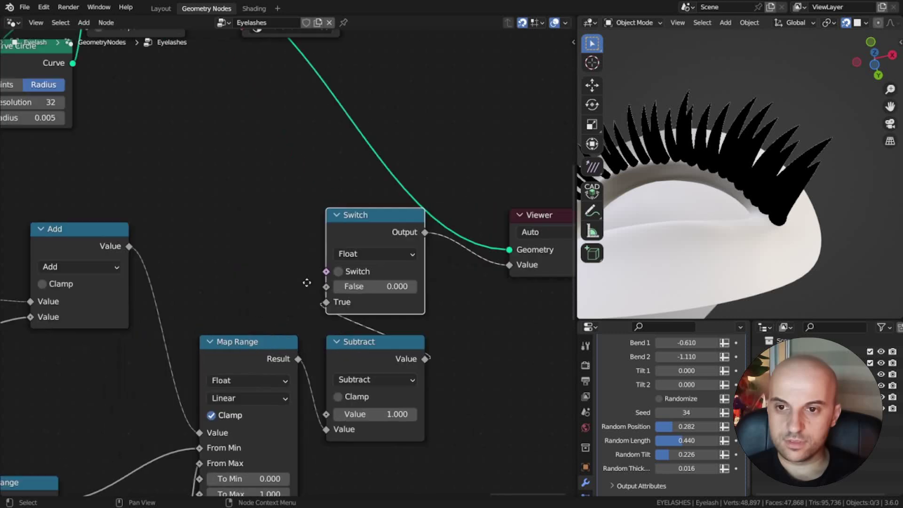
pyautogui.scroll(2, 282, 346)
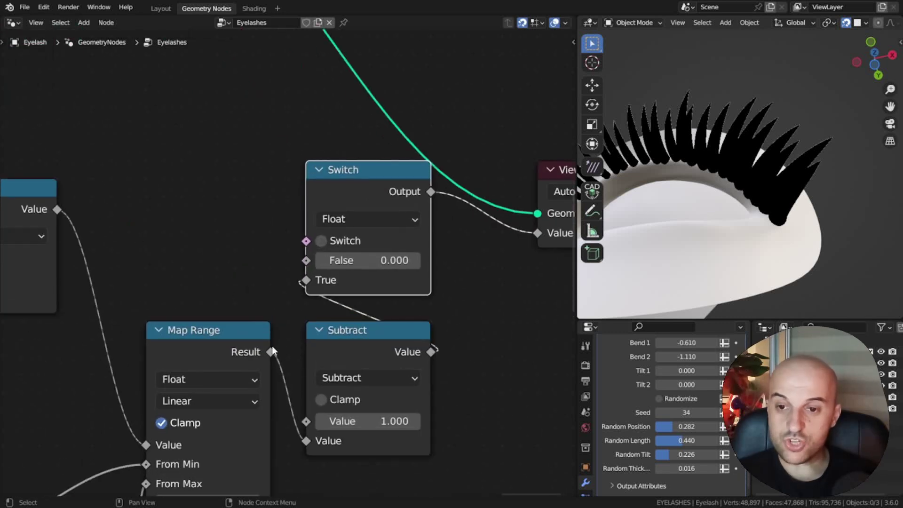
# - Link the final Map Range's Result to the Switch's False input and toggle the Switch to check the inversion
pyautogui.moveTo(271, 352); pyautogui.dragTo(305, 267)
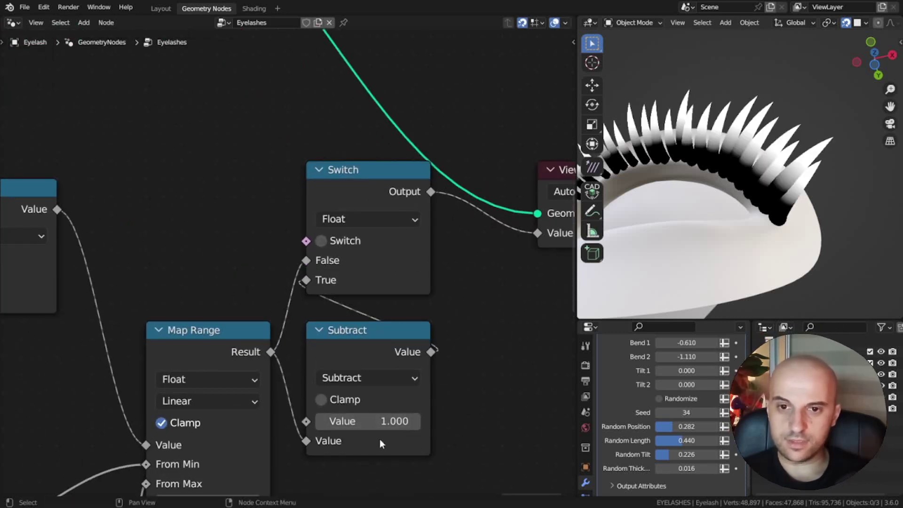
pyautogui.click(323, 244)
pyautogui.click(322, 244)
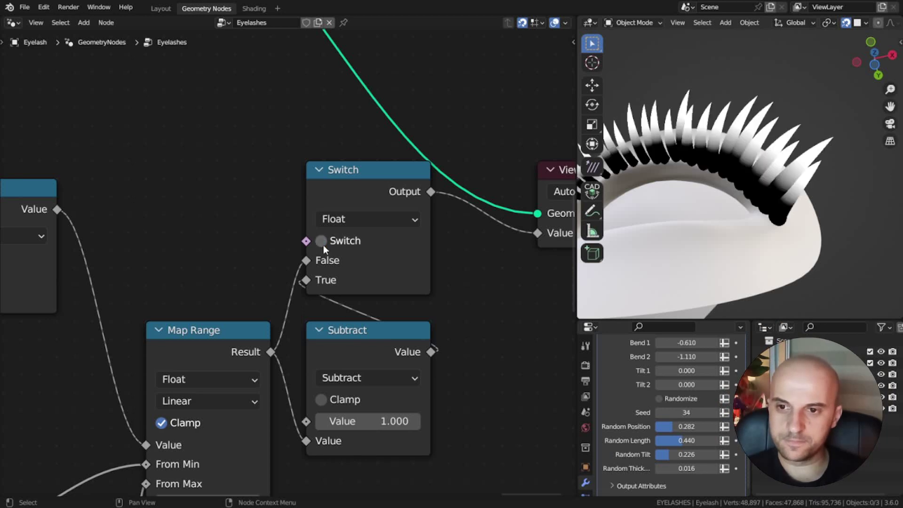
# - Group the Map Range, Add, Subtract and Switch nodes and name the group Factor Adjust
pyautogui.scroll(-8, 323, 244)
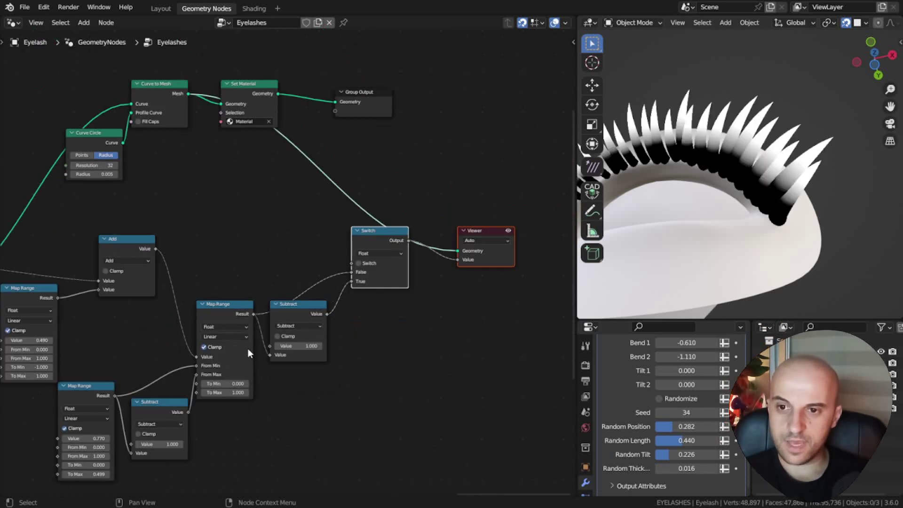
pyautogui.moveTo(248, 348); pyautogui.dragTo(370, 306, button='middle')
pyautogui.moveTo(498, 422); pyautogui.dragTo(165, 203)
pyautogui.moveTo(298, 283); pyautogui.dragTo(283, 298, button='middle')
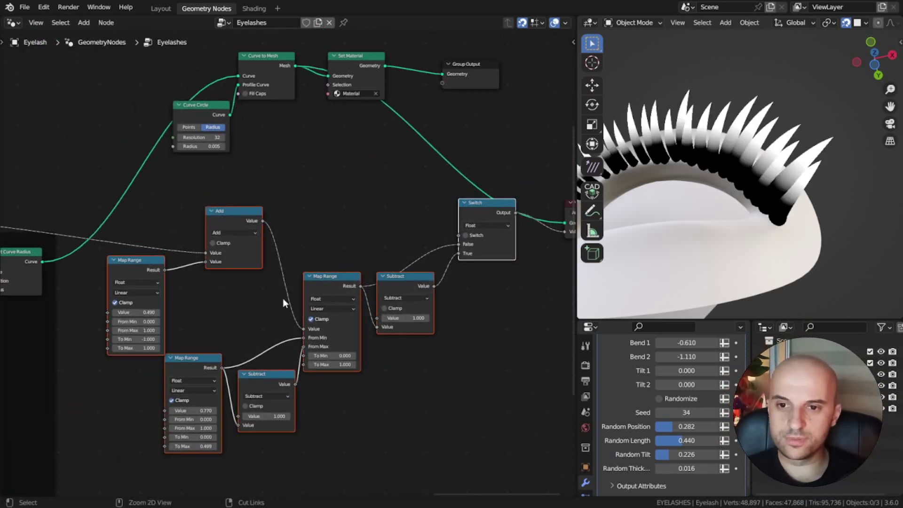
pyautogui.hotkey('ctrl', 'g')
pyautogui.press('Tab')
pyautogui.scroll(6, 331, 331)
pyautogui.moveTo(331, 331); pyautogui.dragTo(267, 232, button='middle')
pyautogui.doubleClick(289, 283)
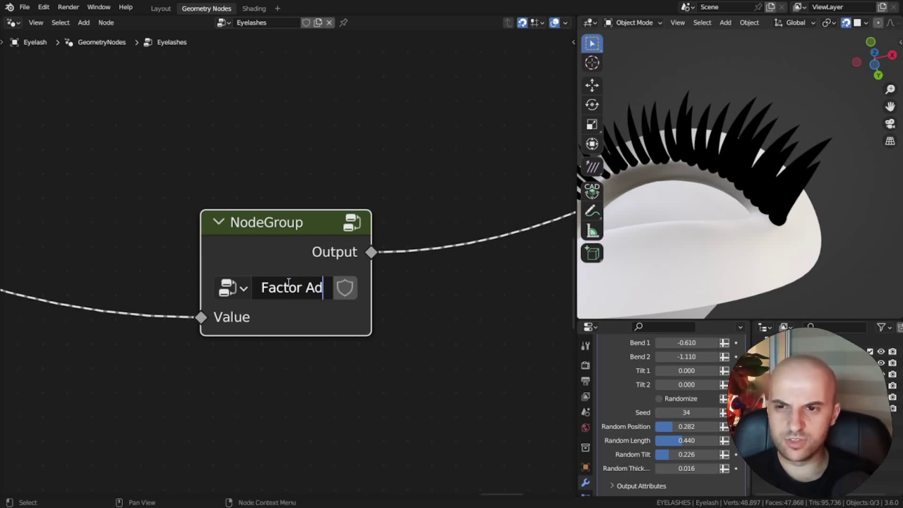
# - Inside Factor Adjust, expose the Value of the Map Range feeding Add as a group input named Position
pyautogui.press('Tab')
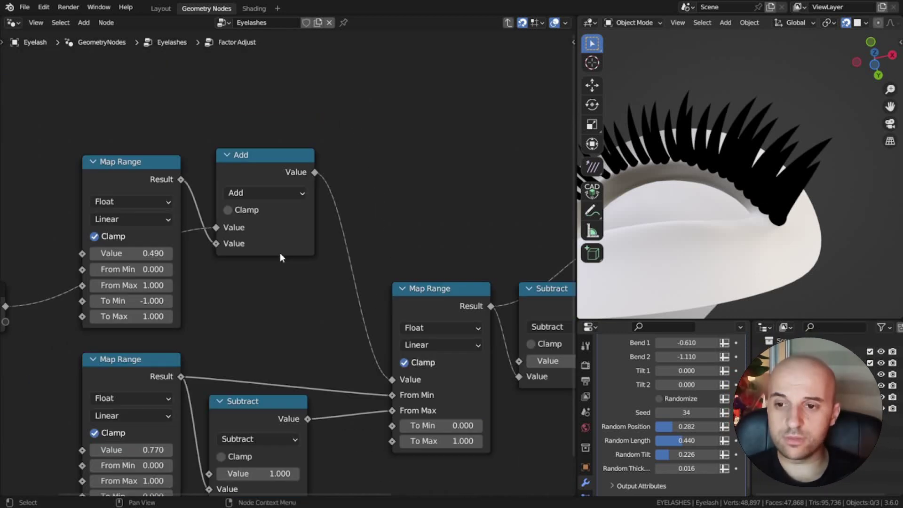
pyautogui.press('Home')
pyautogui.scroll(3, 141, 226)
pyautogui.moveTo(232, 192); pyautogui.dragTo(163, 257)
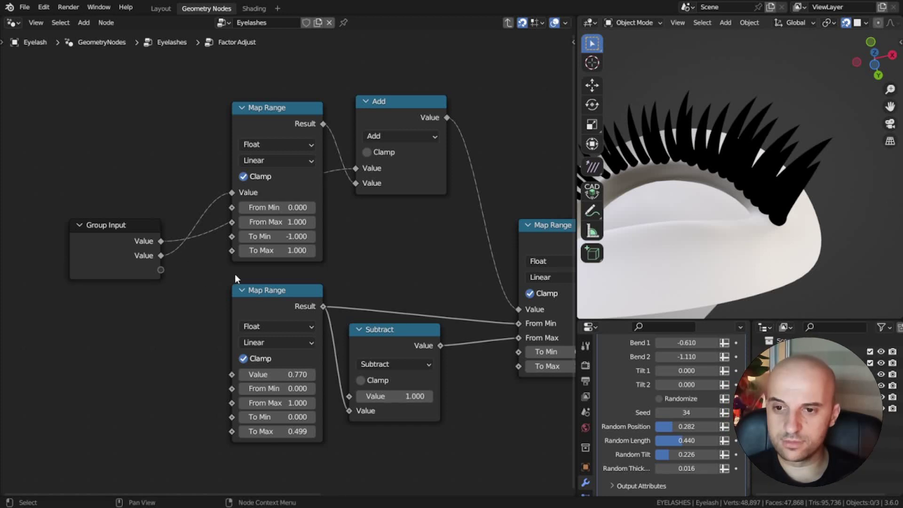
pyautogui.press('n')
pyautogui.doubleClick(476, 69)
pyautogui.write('Position')
pyautogui.press('Return')
# - Expose the lower Map Range's Value as a group input named Spread
pyautogui.moveTo(162, 375); pyautogui.dragTo(91, 270)
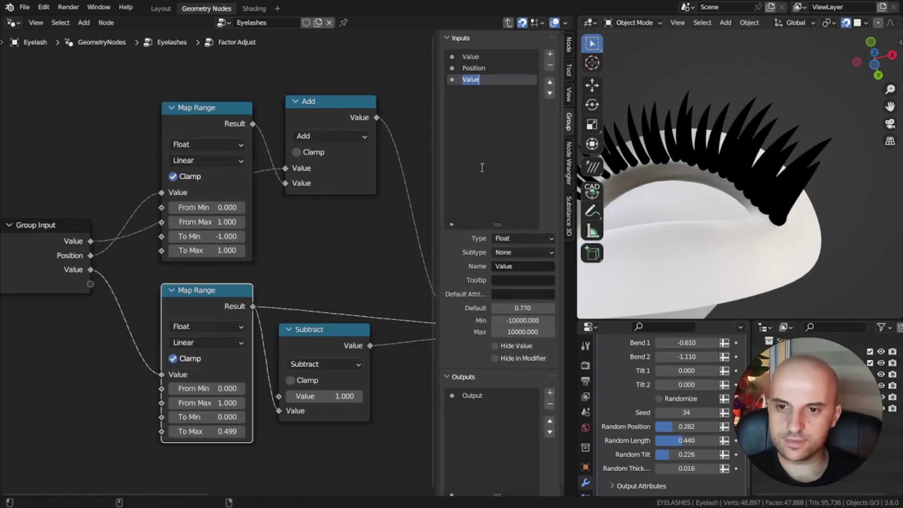
pyautogui.scroll(-4, 358, 282)
pyautogui.moveTo(431, 284); pyautogui.dragTo(313, 278, button='middle')
pyautogui.scroll(-2, 320, 278)
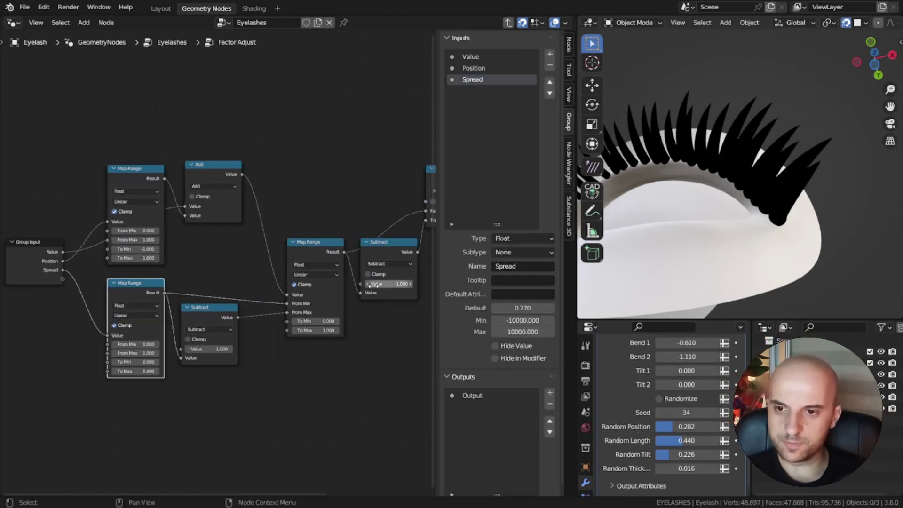
# - Expose the Switch toggle as Invert, and rename the group's value input and its output to Factor
pyautogui.moveTo(370, 284); pyautogui.dragTo(333, 301, button='middle')
pyautogui.moveTo(390, 219); pyautogui.dragTo(30, 299)
pyautogui.moveTo(30, 297); pyautogui.dragTo(30, 298)
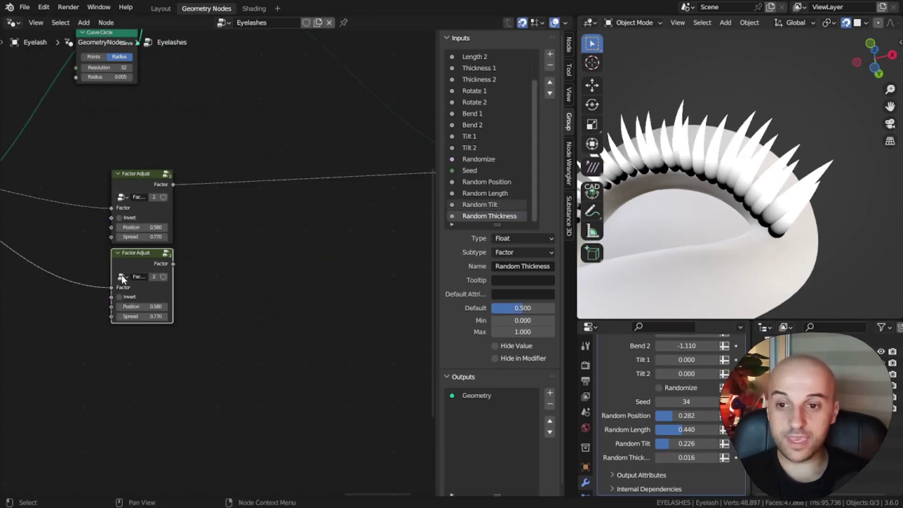
# - Preview the second Factor Adjust node in the Viewer, enable Invert, and set Position to 0.360 and Spread to 0.900
pyautogui.scroll(-2, 122, 280)
pyautogui.moveTo(132, 262); pyautogui.dragTo(375, 195)
pyautogui.scroll(3, 134, 276)
pyautogui.moveTo(135, 277); pyautogui.dragTo(250, 274, button='middle')
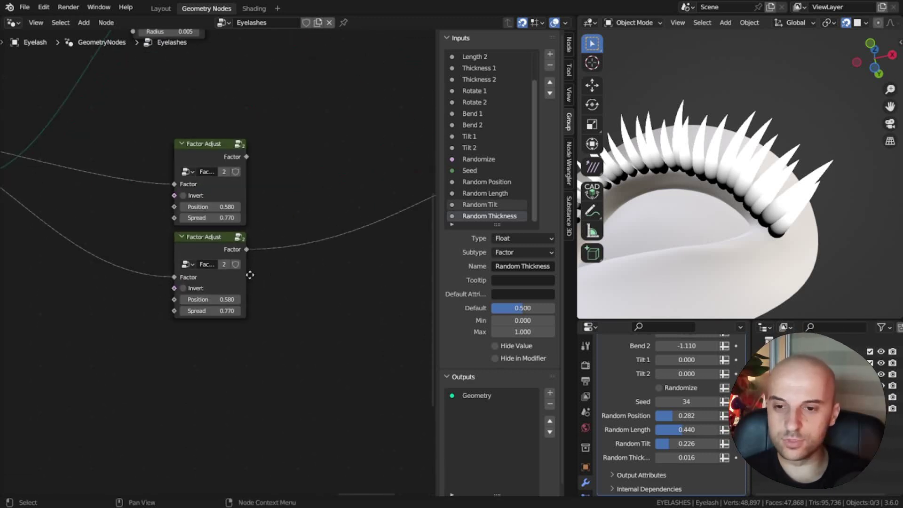
pyautogui.press('n')
pyautogui.scroll(4, 183, 287)
pyautogui.click(258, 292)
pyautogui.moveTo(320, 316); pyautogui.dragTo(334, 340)
# - Combine the two Factor Adjust outputs with a Multiply node and check the result on the lashes
pyautogui.scroll(-3, 421, 263)
pyautogui.moveTo(421, 264); pyautogui.dragTo(306, 312, button='middle')
pyautogui.keyDown('ctrl'); pyautogui.keyDown('shift'); pyautogui.moveTo(206, 269); pyautogui.dragTo(207, 210, button='right'); pyautogui.keyUp('shift'); pyautogui.keyUp('ctrl')
pyautogui.click(323, 271)
pyautogui.click(323, 333)
pyautogui.moveTo(333, 239); pyautogui.dragTo(333, 200)
pyautogui.moveTo(691, 188); pyautogui.dragTo(736, 165, button='middle')
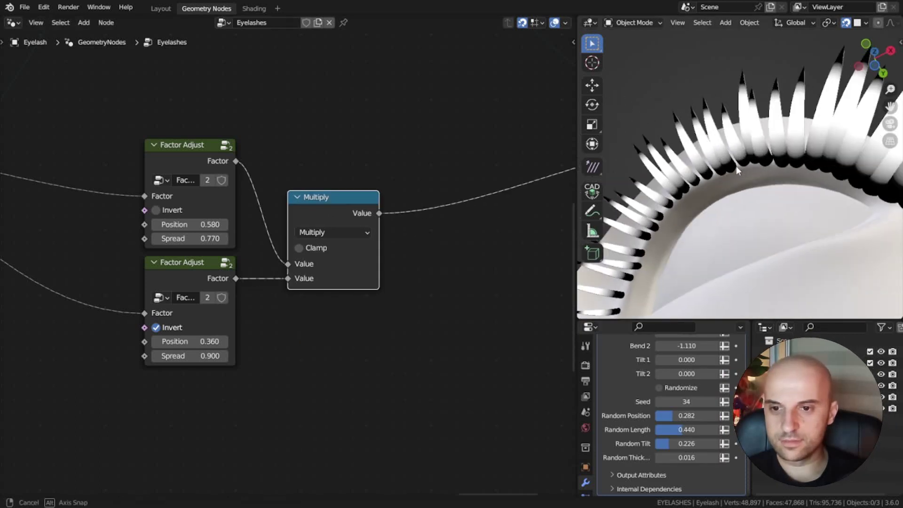
# - Link the Multiply's Value to Group Output as a new output and name it Eyelash Fade
pyautogui.scroll(-1, 787, 75)
pyautogui.scroll(-2, 392, 261)
pyautogui.moveTo(391, 261); pyautogui.dragTo(155, 389, button='middle')
pyautogui.moveTo(147, 355); pyautogui.dragTo(244, 145)
pyautogui.scroll(5, 296, 180)
pyautogui.moveTo(296, 180); pyautogui.dragTo(355, 200, button='middle')
pyautogui.moveTo(355, 199); pyautogui.dragTo(284, 199, button='middle')
pyautogui.press('n')
pyautogui.doubleClick(476, 408)
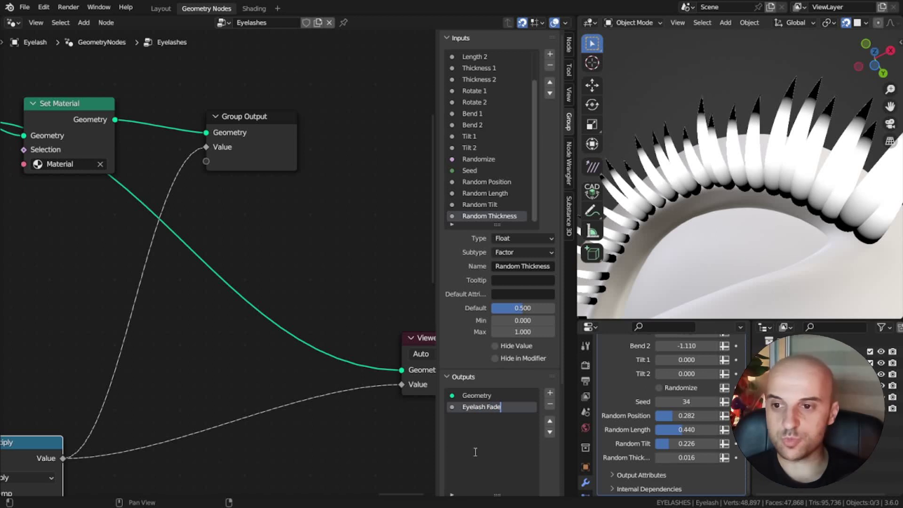
# - Assign the modifier's Eyelash Fade output attribute the name Eyelash Fade and hide the node editor's sidebar
pyautogui.scroll(-1, 629, 475)
pyautogui.click(672, 473)
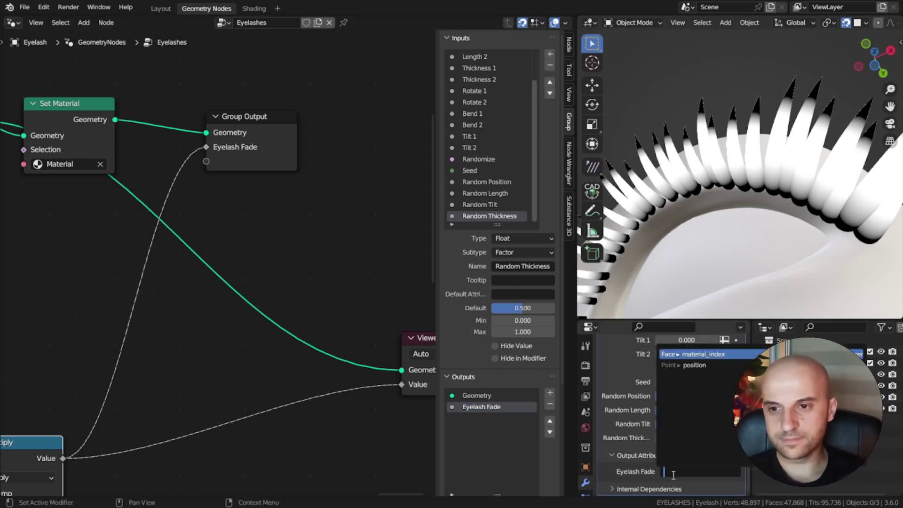
pyautogui.write('Eyelash Fade')
pyautogui.press('Return')
pyautogui.press('n')
# - In the Shading workspace, add an Attribute node reading Eyelash Fade and link its Color to the Material Output's Surface
pyautogui.click(257, 9)
pyautogui.moveTo(241, 214); pyautogui.dragTo(235, 241, button='middle')
pyautogui.hotkey('shift', 'a')
pyautogui.write('attr')
pyautogui.press('Return')
pyautogui.click(207, 207)
pyautogui.moveTo(245, 210); pyautogui.dragTo(424, 225)
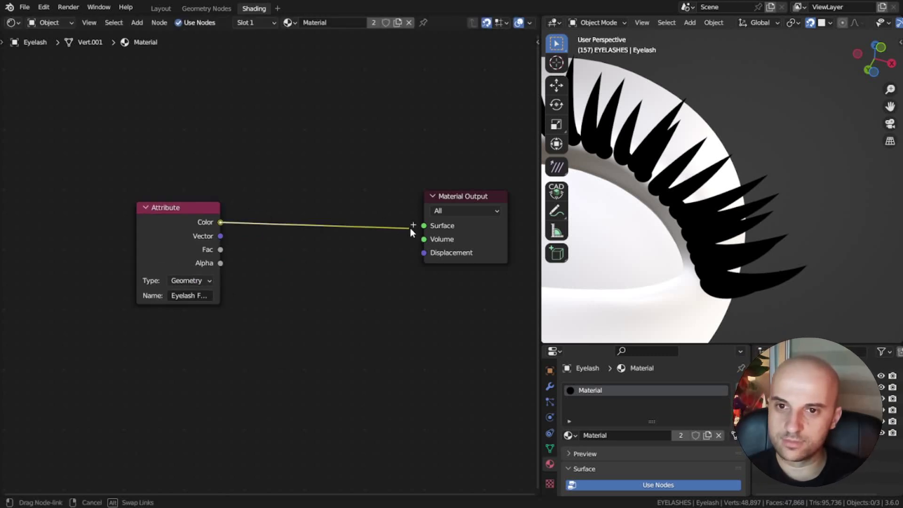
# - Drive a Mix Shader's Fac with the Attribute node's Fac output and cut the Attribute's direct Color link to the surface
pyautogui.moveTo(106, 268); pyautogui.dragTo(229, 180)
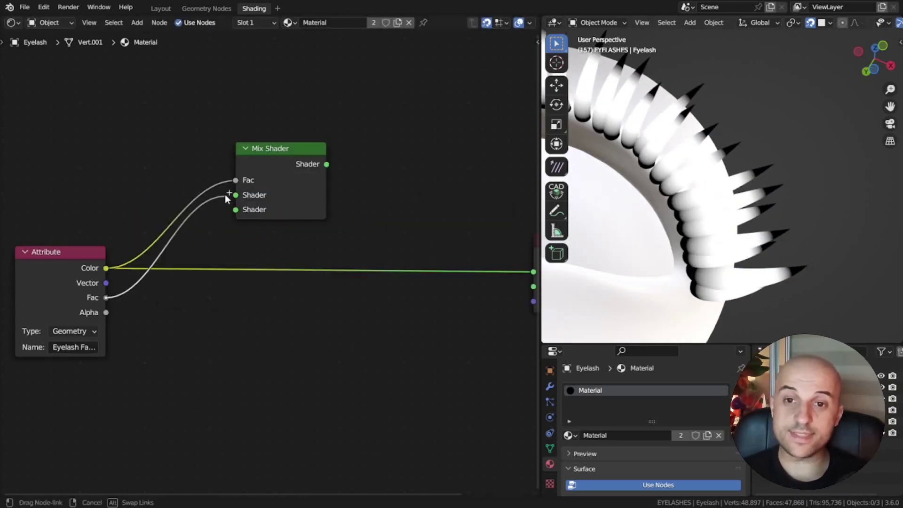
pyautogui.keyDown('ctrl'); pyautogui.moveTo(335, 273); pyautogui.dragTo(331, 287, button='right'); pyautogui.keyUp('ctrl')
pyautogui.moveTo(348, 305); pyautogui.dragTo(290, 316, button='middle')
pyautogui.moveTo(217, 179); pyautogui.dragTo(243, 236)
pyautogui.moveTo(245, 268); pyautogui.dragTo(321, 289, button='middle')
pyautogui.moveTo(321, 289); pyautogui.dragTo(367, 295, button='middle')
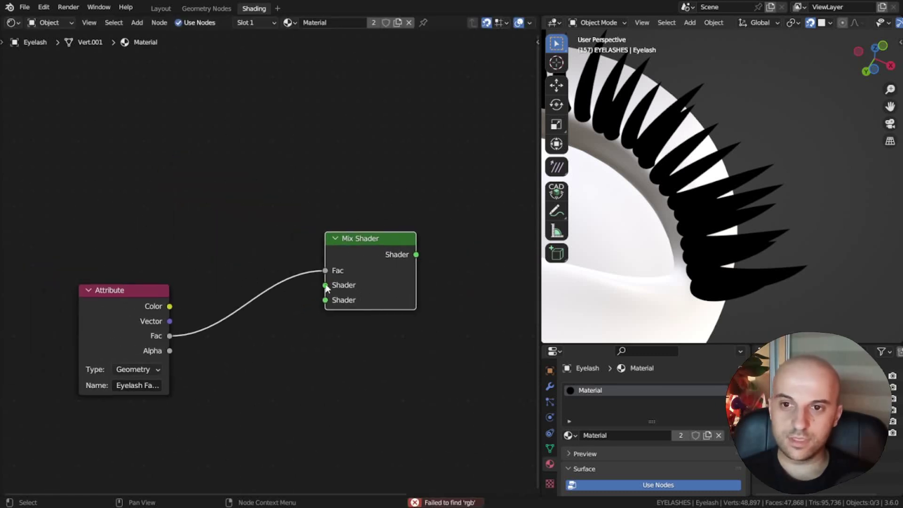
# - Add an RGB node to the Mix Shader's first Shader input, darken it to near black, and send the mix to Material Output
pyautogui.hotkey('shift', 'a')
pyautogui.write('rgb')
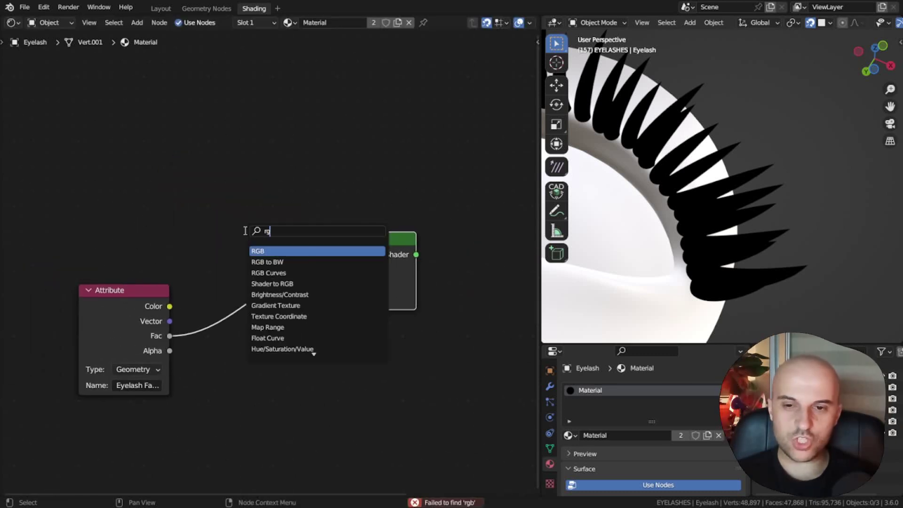
pyautogui.press('Return')
pyautogui.click(255, 136)
pyautogui.moveTo(273, 150); pyautogui.dragTo(325, 285)
pyautogui.moveTo(411, 271); pyautogui.dragTo(303, 257, button='middle')
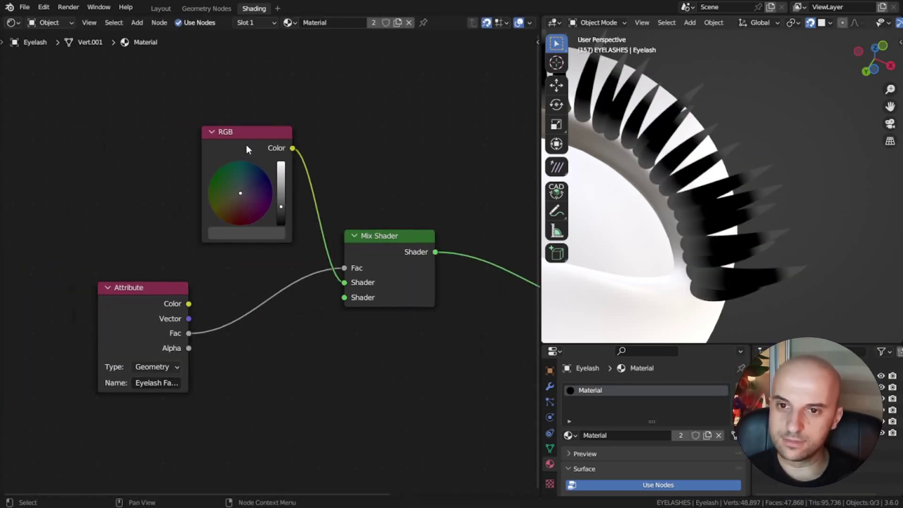
pyautogui.moveTo(283, 180); pyautogui.dragTo(283, 218)
# - Move the RGB link to the second Shader input, feed a Transparent BSDF into the first, and tidy the nodes
pyautogui.moveTo(345, 283); pyautogui.dragTo(344, 298)
pyautogui.moveTo(344, 282); pyautogui.dragTo(310, 341)
pyautogui.write('t')
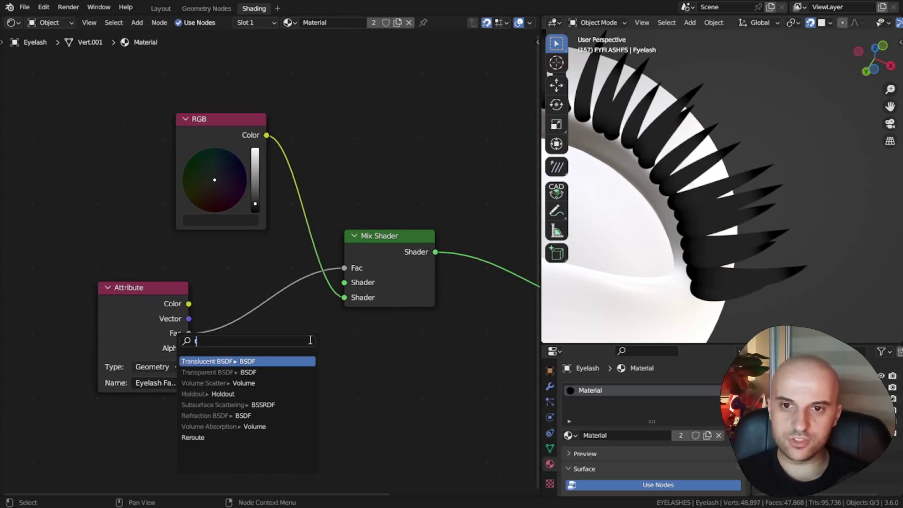
pyautogui.write('ranspare')
pyautogui.press('Return')
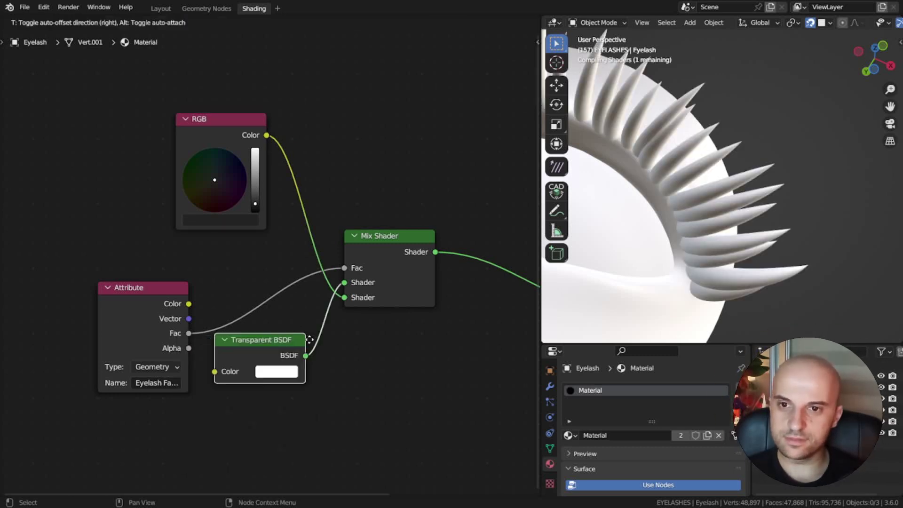
pyautogui.click(320, 340)
pyautogui.moveTo(223, 144); pyautogui.dragTo(275, 235)
pyautogui.moveTo(412, 391); pyautogui.dragTo(254, 234)
pyautogui.moveTo(254, 234); pyautogui.dragTo(266, 169)
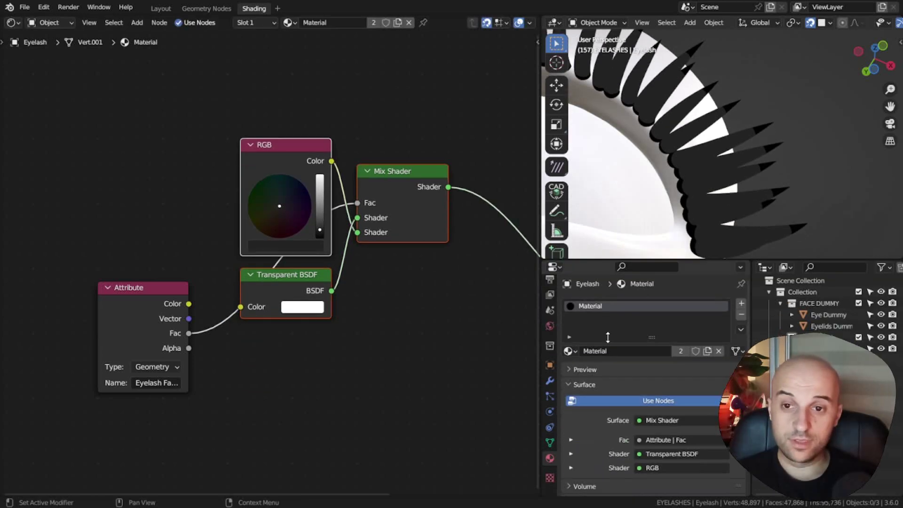
# - Set the eyelash material's Blend Mode to Alpha Blend and enable Backface Culling
pyautogui.scroll(-6, 659, 357)
pyautogui.click(663, 341)
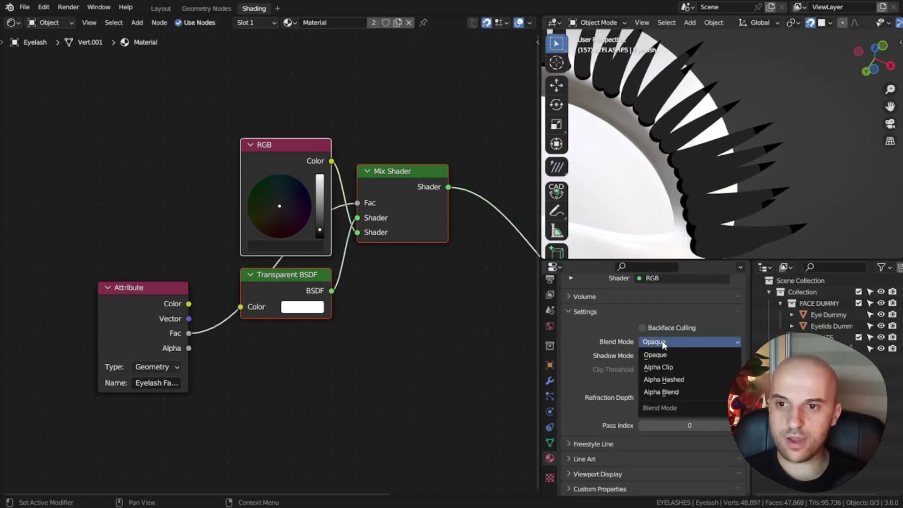
pyautogui.click(670, 391)
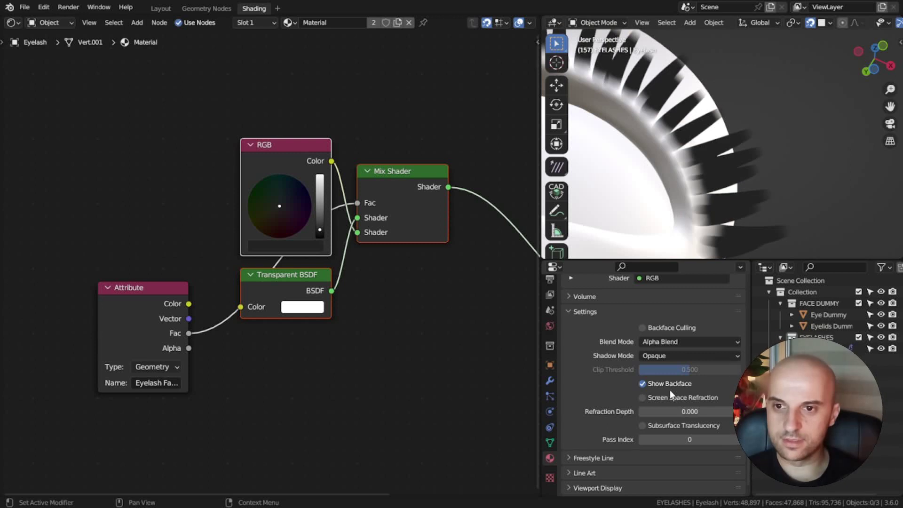
pyautogui.click(642, 328)
pyautogui.moveTo(696, 226); pyautogui.dragTo(674, 205, button='middle')
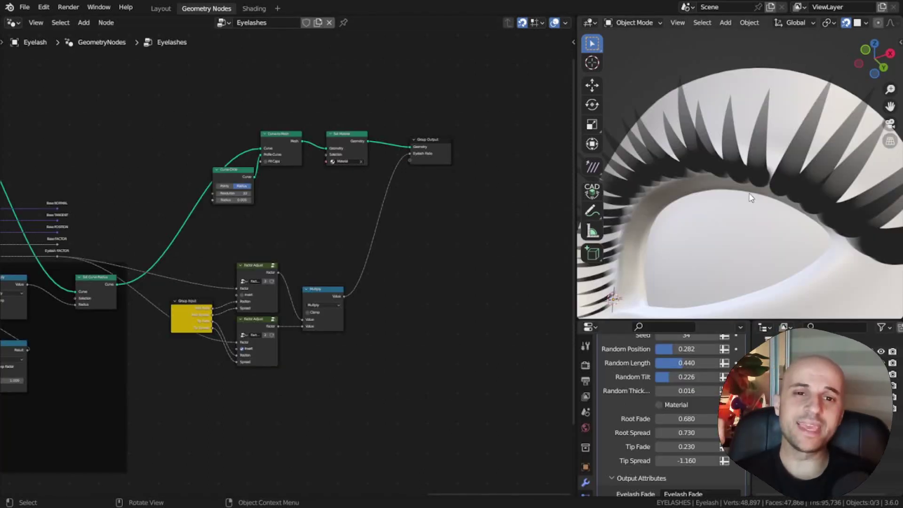
# - Inspect the lash roots along the eyelid, and hide the unused Group Input sockets beside Curve to Points and in Random Position
pyautogui.moveTo(751, 197); pyautogui.dragTo(650, 246, button='middle')
pyautogui.scroll(4, 828, 197)
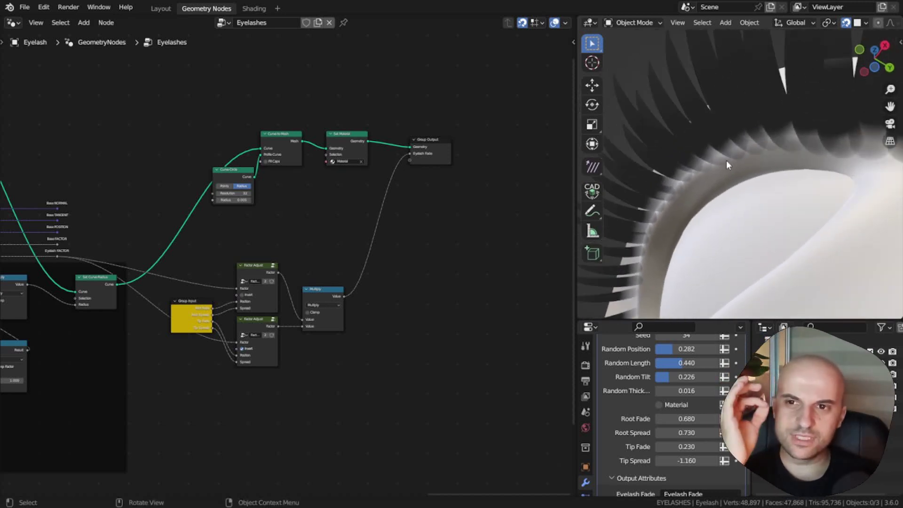
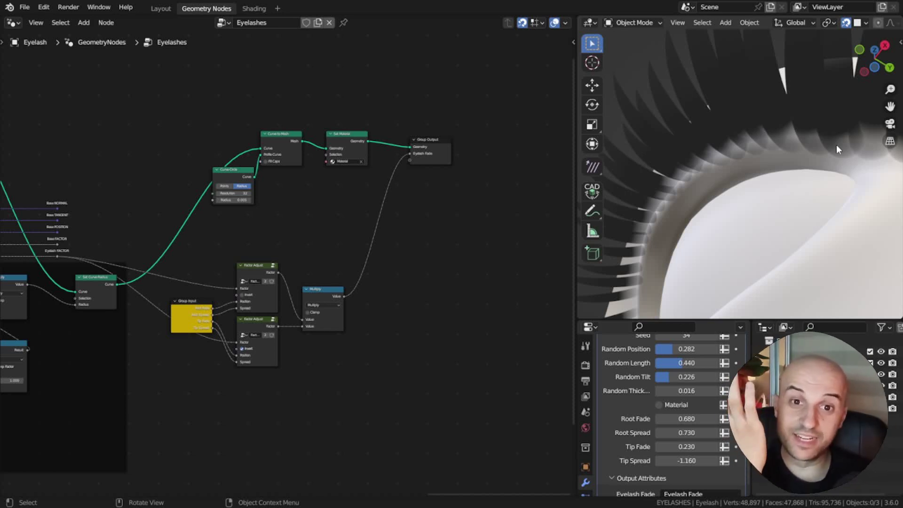
pyautogui.scroll(-5, 303, 255)
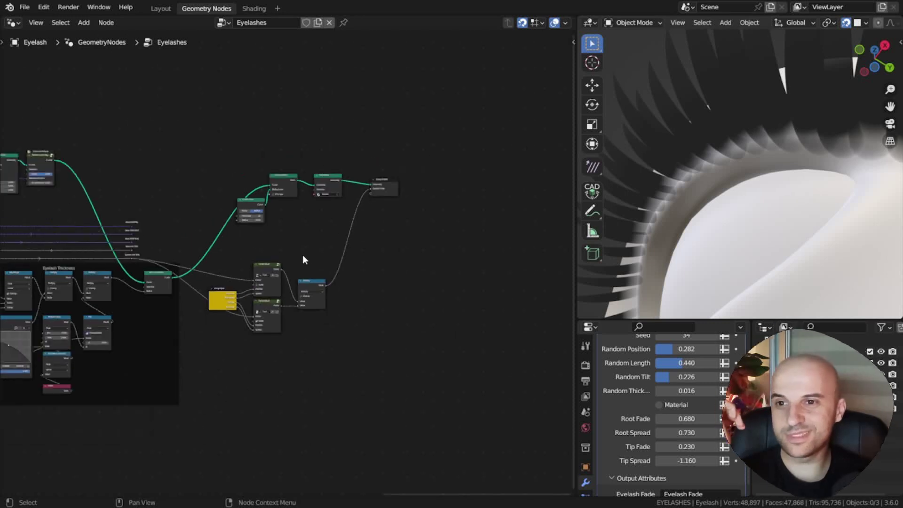
pyautogui.moveTo(165, 262); pyautogui.dragTo(239, 366, button='middle')
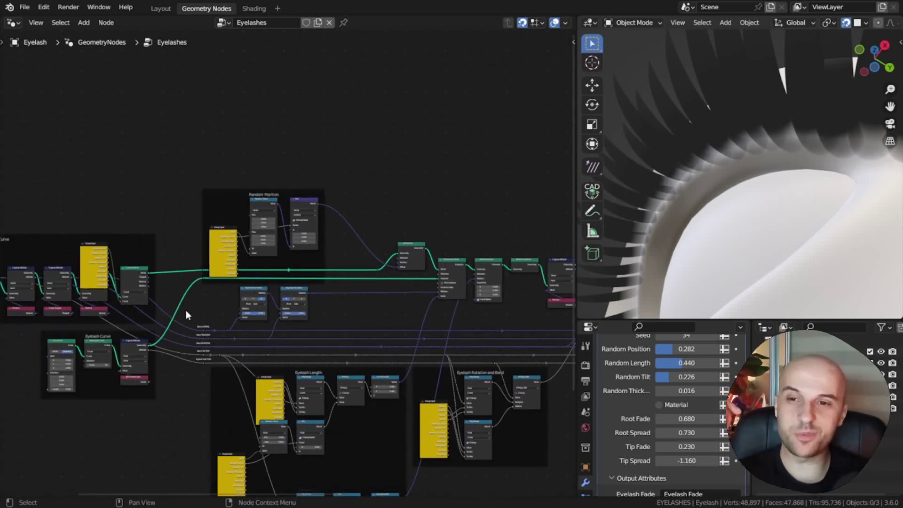
pyautogui.scroll(5, 107, 276)
pyautogui.scroll(6, 237, 244)
pyautogui.moveTo(107, 276); pyautogui.dragTo(462, 325, button='middle')
pyautogui.scroll(3, 237, 243)
pyautogui.moveTo(350, 246); pyautogui.dragTo(259, 197, button='middle')
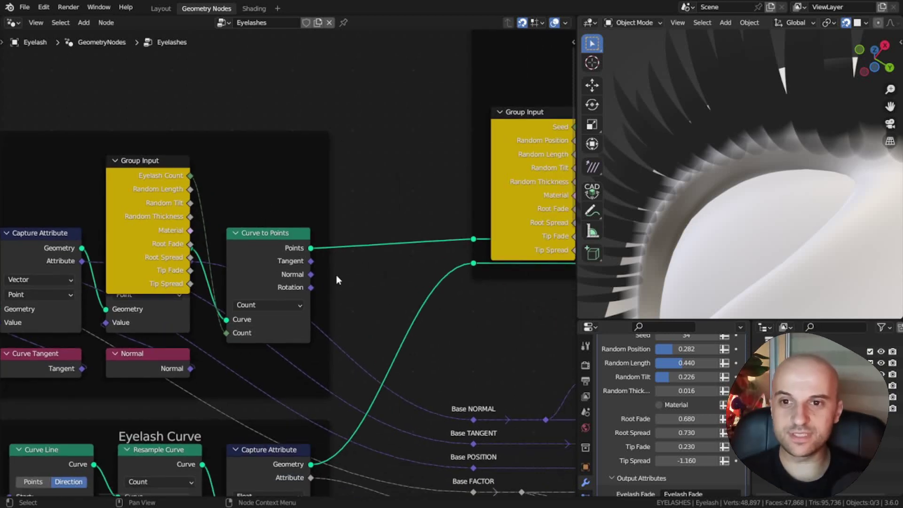
pyautogui.scroll(-4, 338, 279)
pyautogui.moveTo(400, 266); pyautogui.dragTo(479, 293, button='middle')
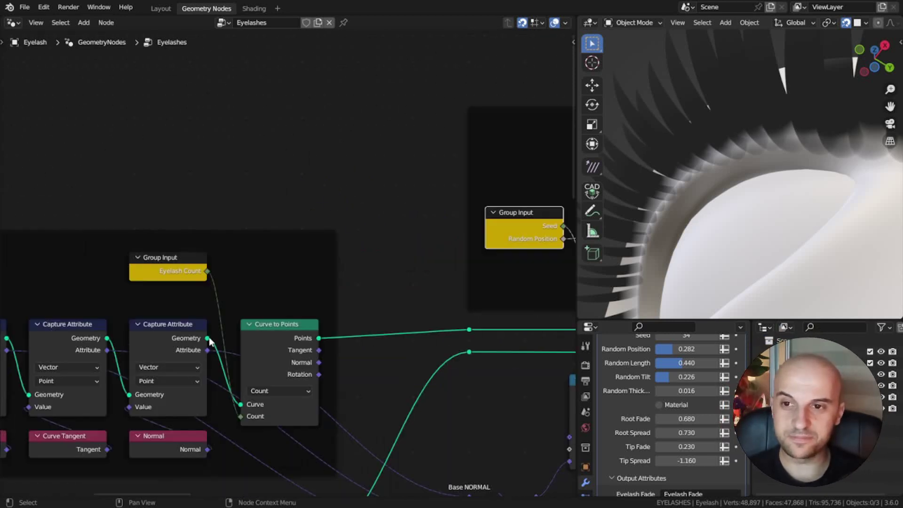
# - Route the base curve's Geometry from the last Capture Attribute through a reroute to the area above the final Curve to Mesh
pyautogui.moveTo(207, 338); pyautogui.dragTo(336, 50)
pyautogui.click(329, 151)
pyautogui.scroll(-3, 463, 69)
pyautogui.moveTo(463, 69); pyautogui.dragTo(221, 227, button='middle')
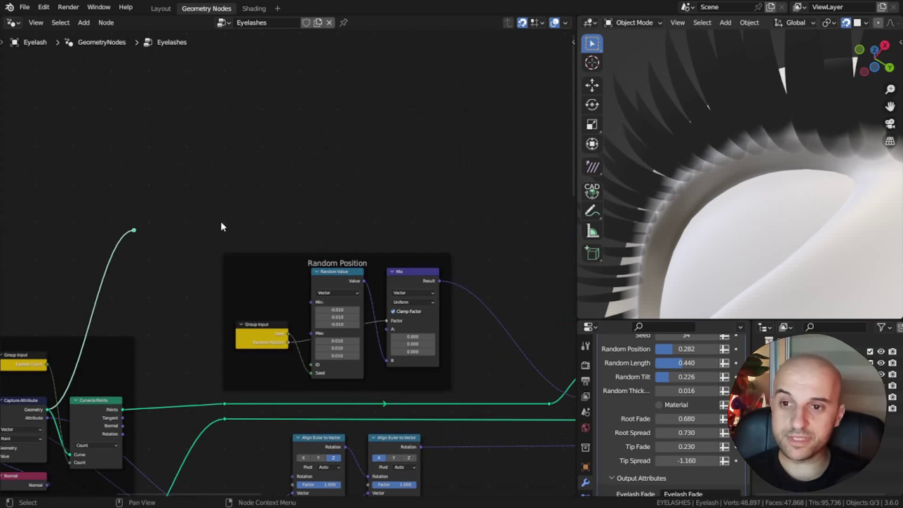
pyautogui.press('e')
pyautogui.press('x')
pyautogui.moveTo(173, 210); pyautogui.dragTo(45, 199, button='middle')
pyautogui.scroll(-5, 45, 199)
pyautogui.press('g')
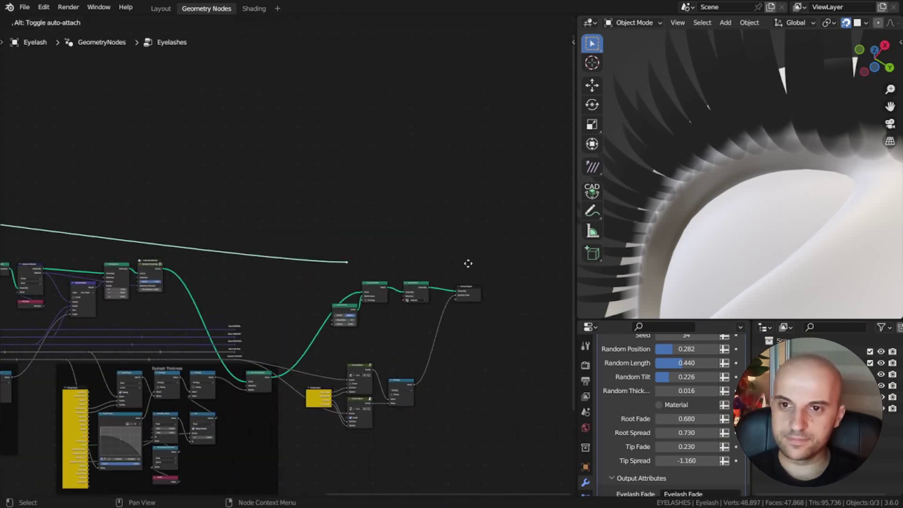
pyautogui.click(470, 265)
# - Duplicate Curve to Mesh for the base curve, dissolve the reroute, and share the Curve Circle as the copy's Profile Curve
pyautogui.scroll(8, 362, 288)
pyautogui.click(407, 272)
pyautogui.hotkey('shift', 'd')
pyautogui.click(337, 194)
pyautogui.moveTo(322, 198); pyautogui.dragTo(344, 172)
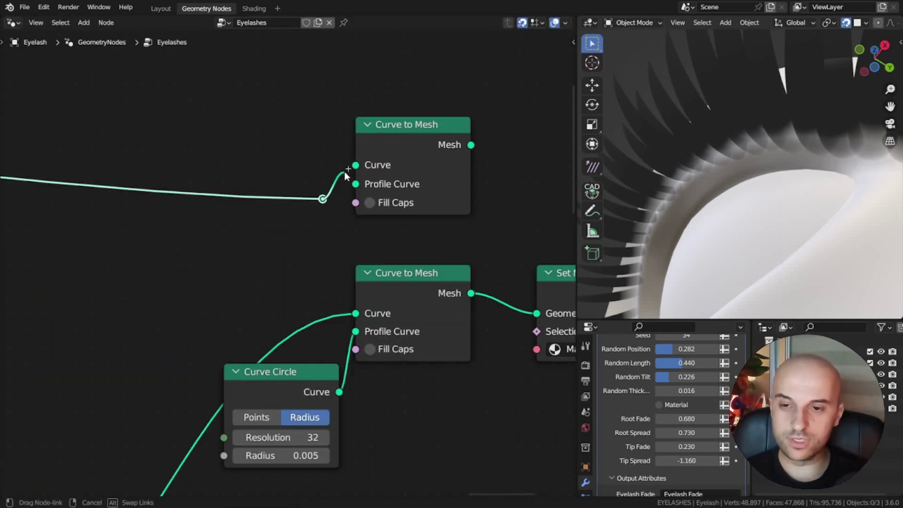
pyautogui.hotkey('ctrl', 'x')
pyautogui.moveTo(332, 220); pyautogui.dragTo(392, 213, button='middle')
pyautogui.moveTo(366, 354); pyautogui.dragTo(276, 205)
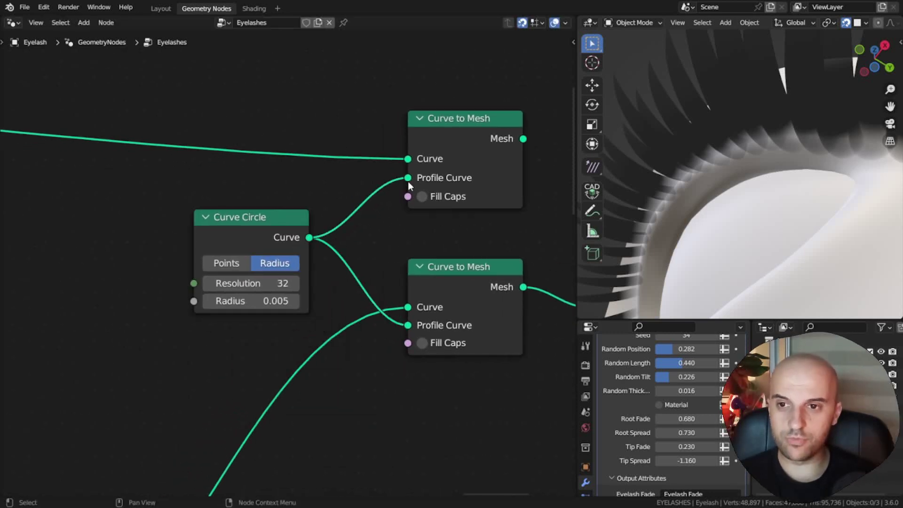
# - Combine both Curve to Mesh outputs with a Join Geometry node before Set Material and space out the end nodes
pyautogui.scroll(-1, 473, 230)
pyautogui.moveTo(447, 235); pyautogui.dragTo(317, 236, button='middle')
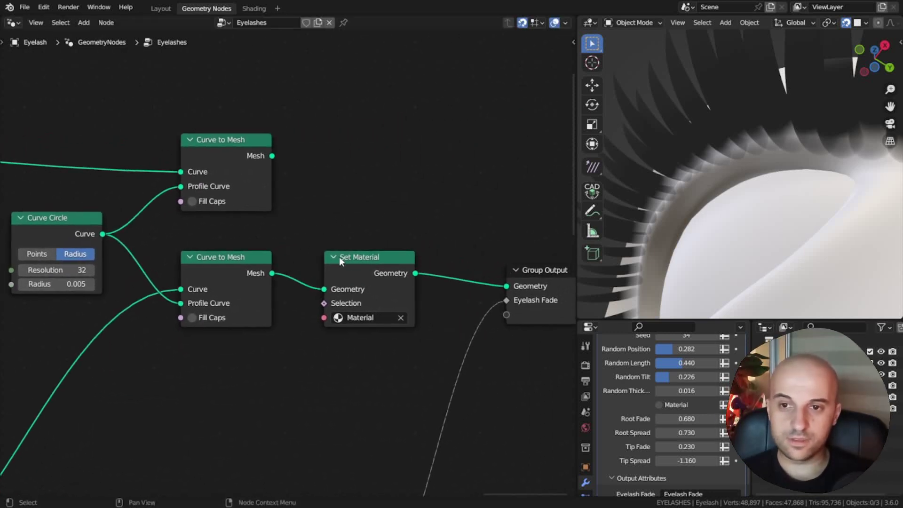
pyautogui.moveTo(340, 257); pyautogui.dragTo(438, 256)
pyautogui.keyDown('ctrl'); pyautogui.keyDown('shift'); pyautogui.moveTo(250, 185); pyautogui.dragTo(249, 185, button='right'); pyautogui.keyUp('shift'); pyautogui.keyUp('ctrl')
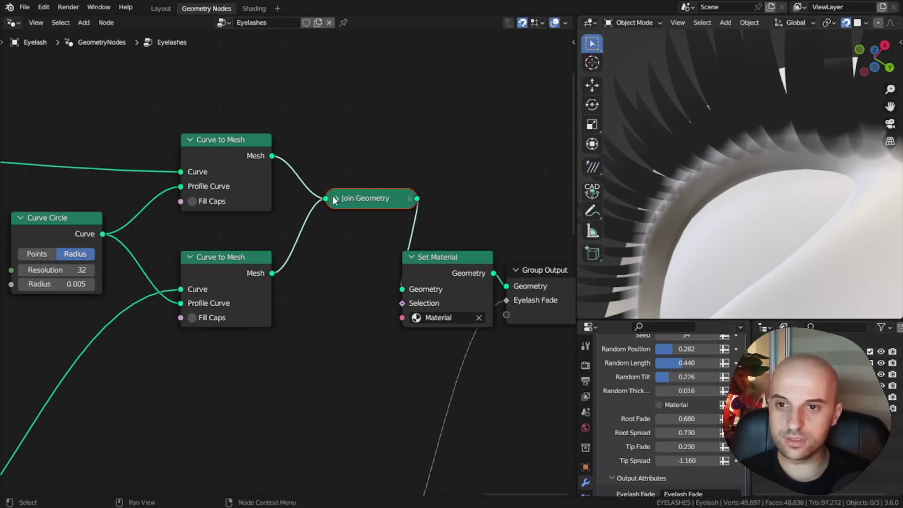
pyautogui.click(323, 219)
pyautogui.moveTo(357, 224); pyautogui.dragTo(345, 224)
pyautogui.scroll(-2, 426, 253)
pyautogui.keyDown('ctrl'); pyautogui.scroll(-4, 426, 253); pyautogui.keyUp('ctrl')
pyautogui.moveTo(460, 230); pyautogui.dragTo(406, 263)
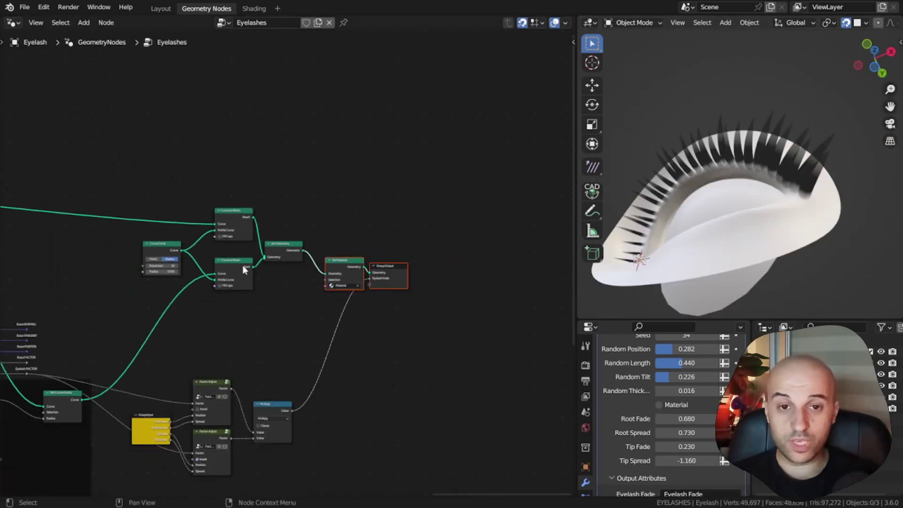
# - Duplicate the Set Curve Radius node and insert the copy on the base curve before its Curve to Mesh
pyautogui.scroll(3, 374, 278)
pyautogui.scroll(2, 375, 278)
pyautogui.scroll(-4, 369, 262)
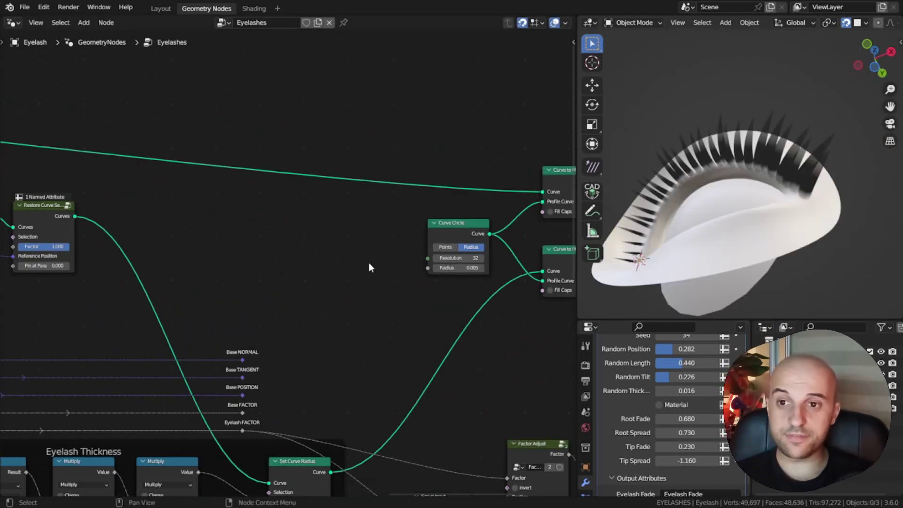
pyautogui.hotkey('shift', 'd')
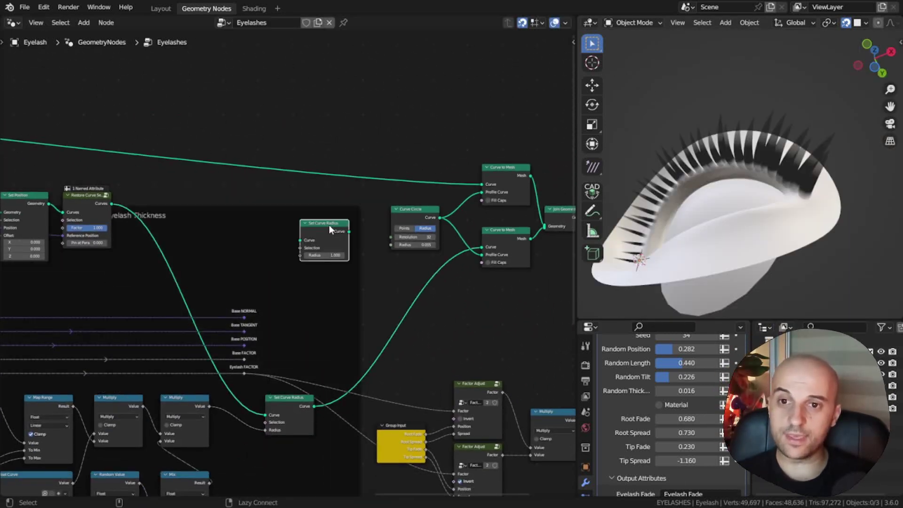
pyautogui.click(328, 224)
pyautogui.scroll(3, 371, 208)
pyautogui.moveTo(372, 203); pyautogui.dragTo(390, 202)
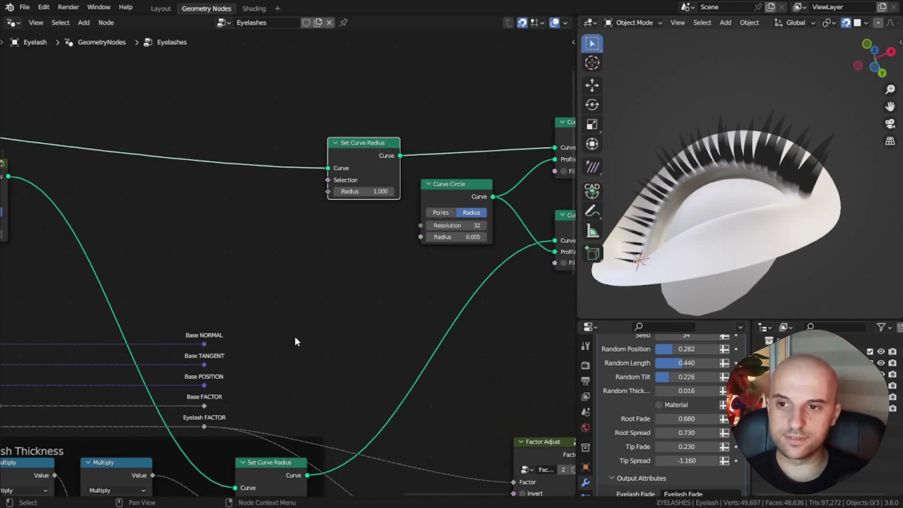
# - Show the viewport in solid shading and test the base curve's Radius at 3.000, ending at 1.000
pyautogui.scroll(-4, 295, 337)
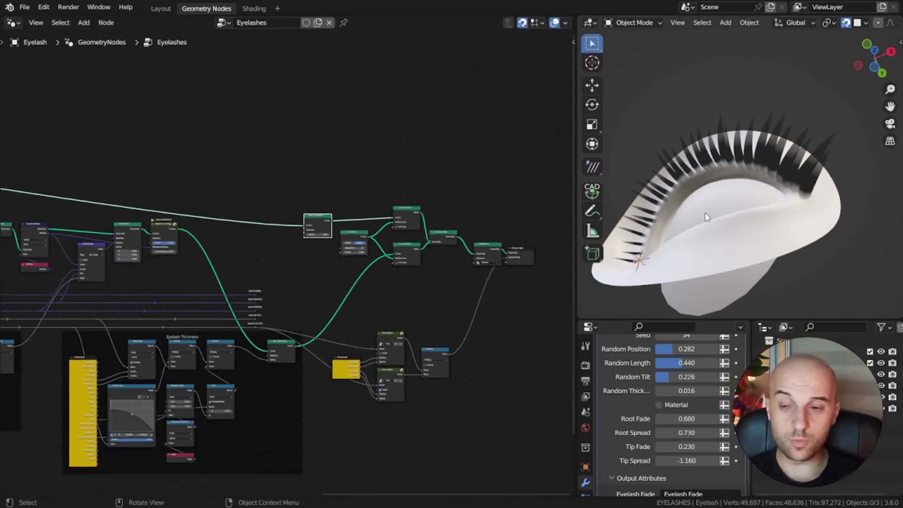
pyautogui.press('`')
pyautogui.click(752, 197)
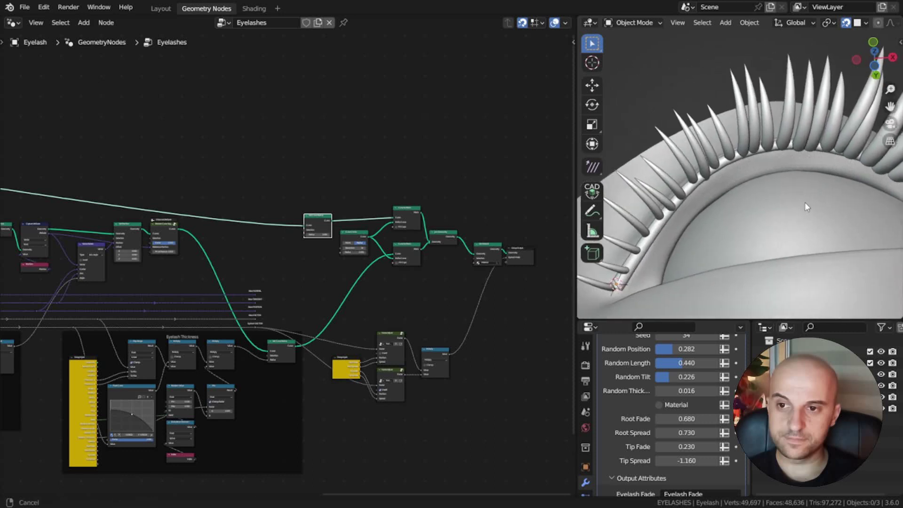
pyautogui.scroll(5, 349, 245)
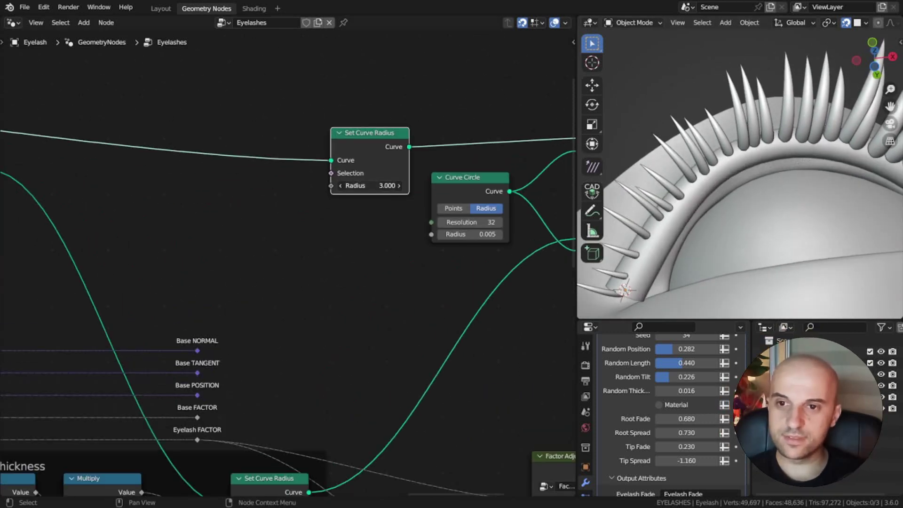
pyautogui.moveTo(378, 185); pyautogui.dragTo(374, 185)
# - Drive the base curve's Radius from Base FACTOR through a Float Curve shaped as a low arch with a point at 0.2365, 0.3295
pyautogui.moveTo(227, 360); pyautogui.dragTo(240, 350, button='middle')
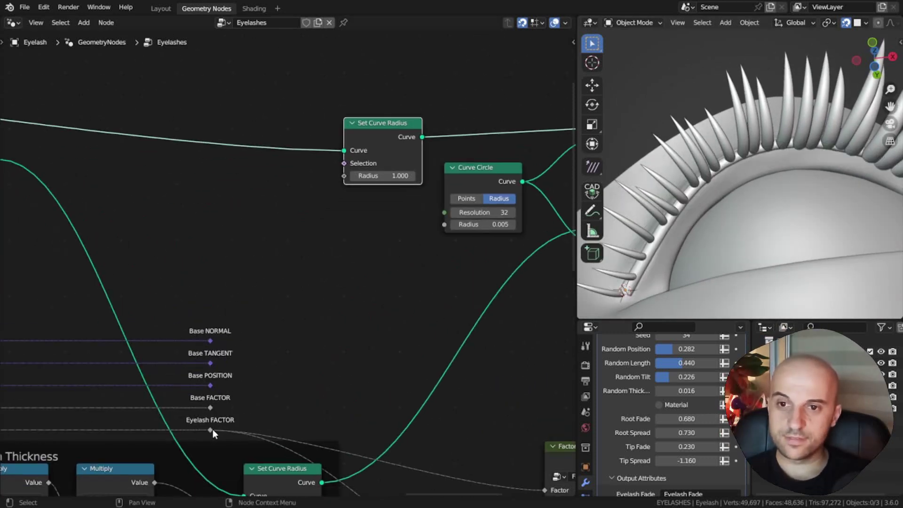
pyautogui.moveTo(210, 408); pyautogui.dragTo(344, 176)
pyautogui.scroll(-2, 342, 211)
pyautogui.moveTo(297, 307); pyautogui.dragTo(363, 246, button='middle')
pyautogui.hotkey('shift', 'a')
pyautogui.write('flo')
pyautogui.press('Return')
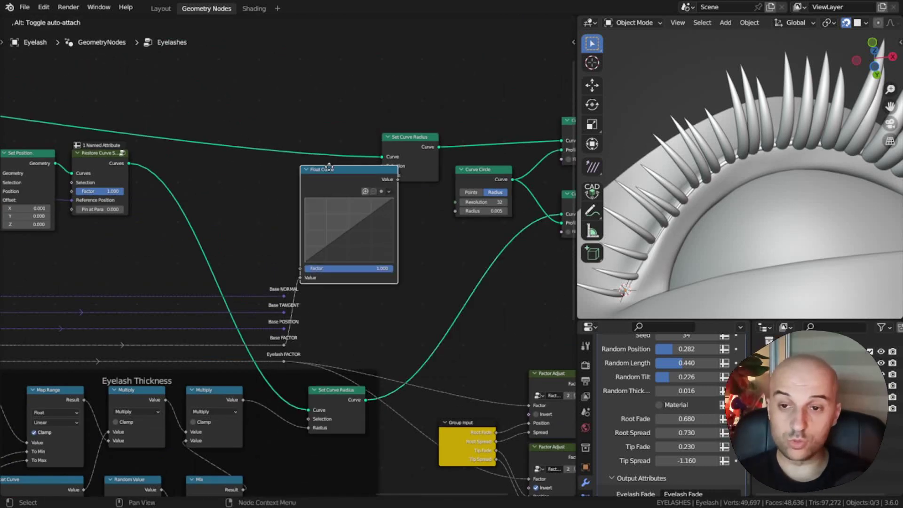
pyautogui.moveTo(256, 246); pyautogui.dragTo(257, 245)
pyautogui.scroll(2, 348, 190)
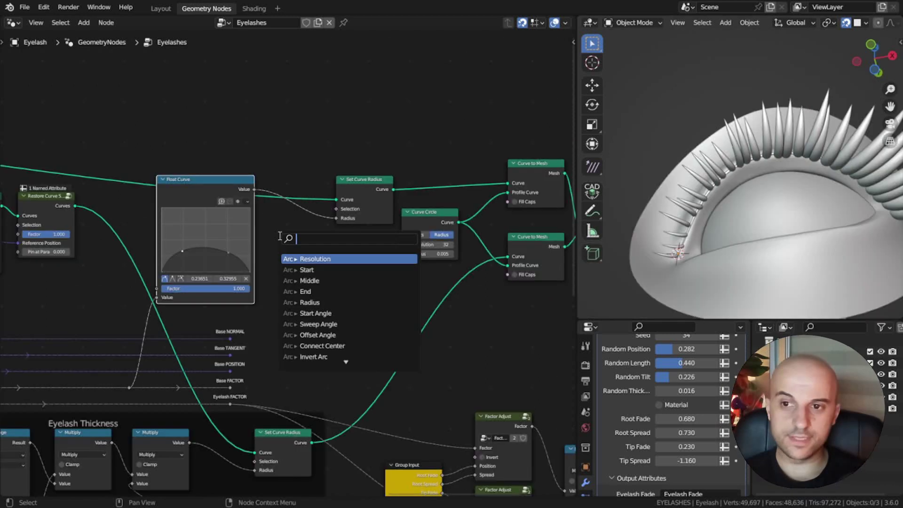
# - Insert a Multiply math node between the Float Curve and the base curve's Set Curve Radius, and raise its multiplier
pyautogui.write('ul')
pyautogui.press('Return')
pyautogui.scroll(3, 329, 263)
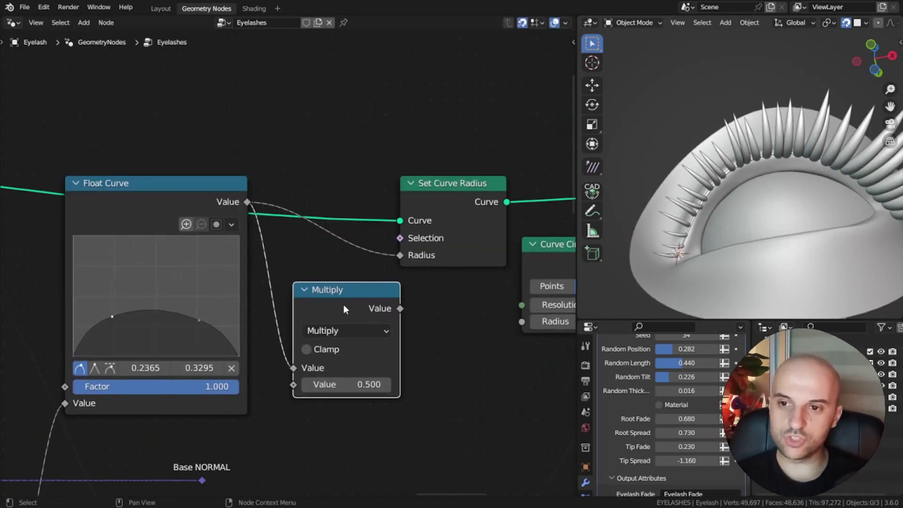
pyautogui.click(324, 200)
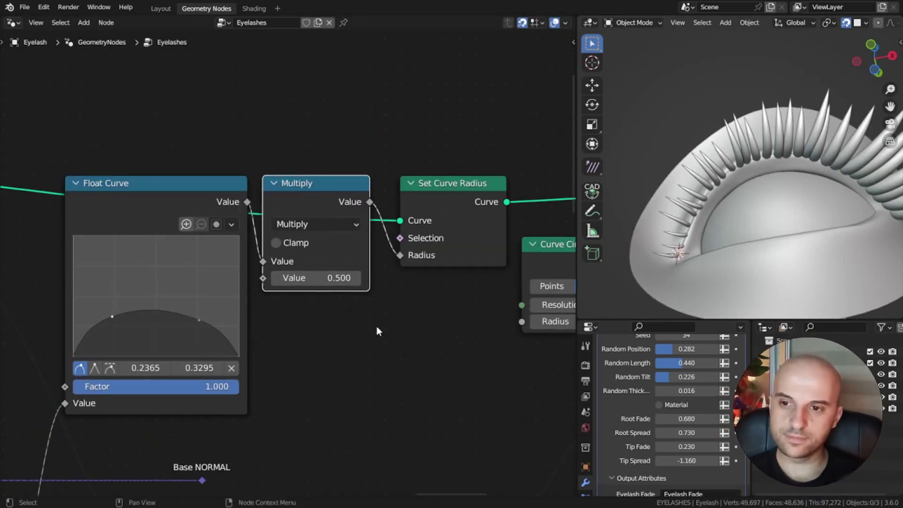
pyautogui.moveTo(324, 278); pyautogui.dragTo(383, 277)
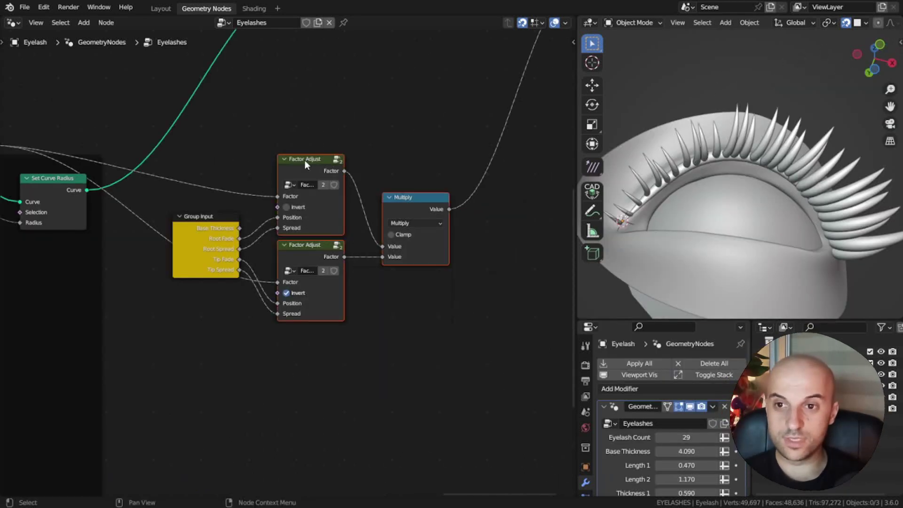
# - Duplicate both Factor Adjust nodes with their Multiply for the base fade, and cut the copies' Position and Spread links from Group Input
pyautogui.hotkey('shift', 'd')
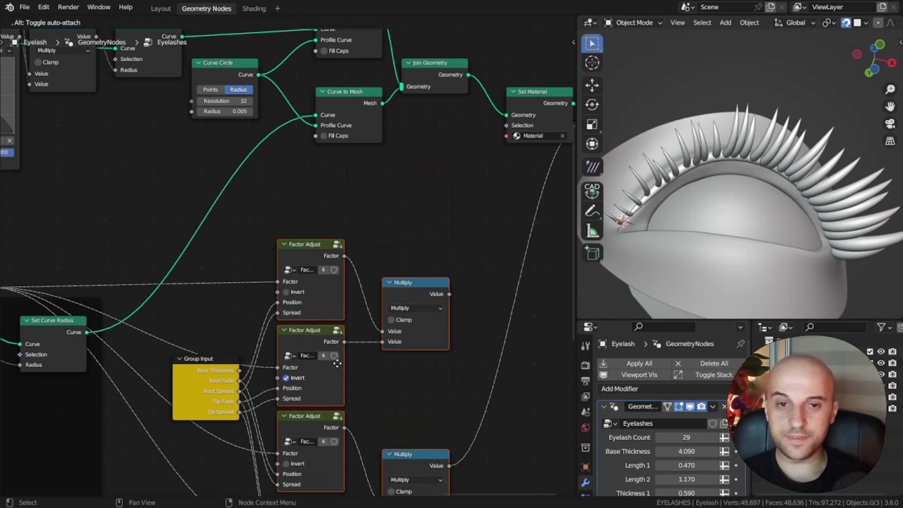
pyautogui.click(337, 355)
pyautogui.moveTo(203, 390); pyautogui.dragTo(173, 424)
pyautogui.keyDown('ctrl'); pyautogui.moveTo(234, 374); pyautogui.dragTo(229, 367, button='right'); pyautogui.keyUp('ctrl')
pyautogui.moveTo(399, 317); pyautogui.dragTo(298, 321, button='middle')
pyautogui.scroll(1, 298, 321)
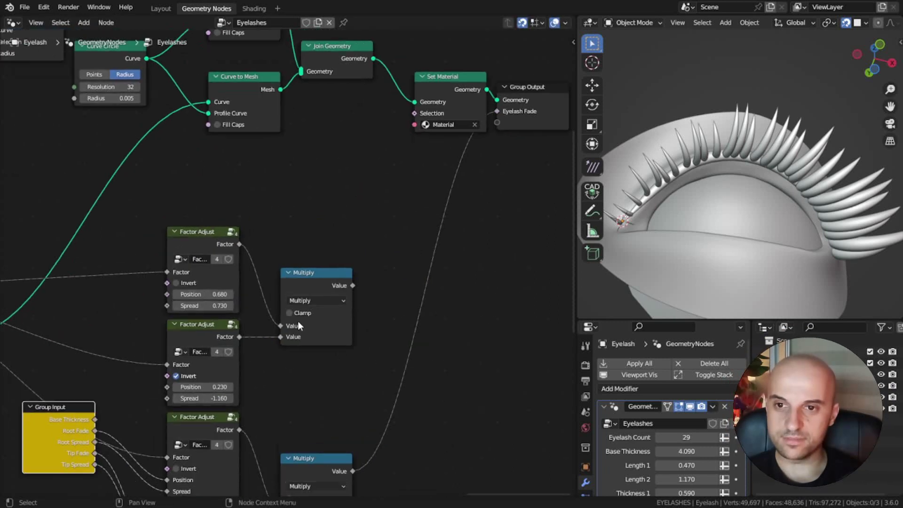
pyautogui.moveTo(318, 259); pyautogui.dragTo(343, 298, button='middle')
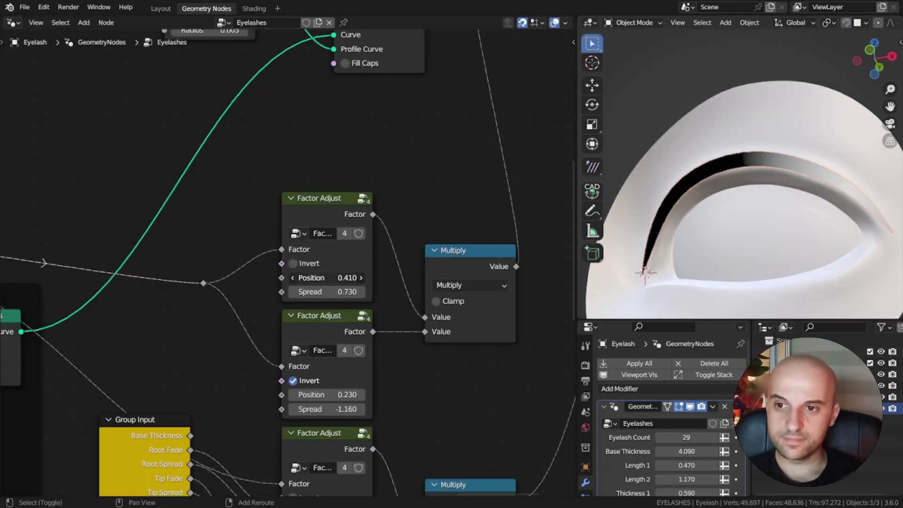
# - Set the first base Factor Adjust's Position to 0.630 and move the Viewer node clear of Join Geometry
pyautogui.keyDown('shift'); pyautogui.moveTo(327, 278); pyautogui.dragTo(353, 277); pyautogui.keyUp('shift')
pyautogui.scroll(-4, 354, 221)
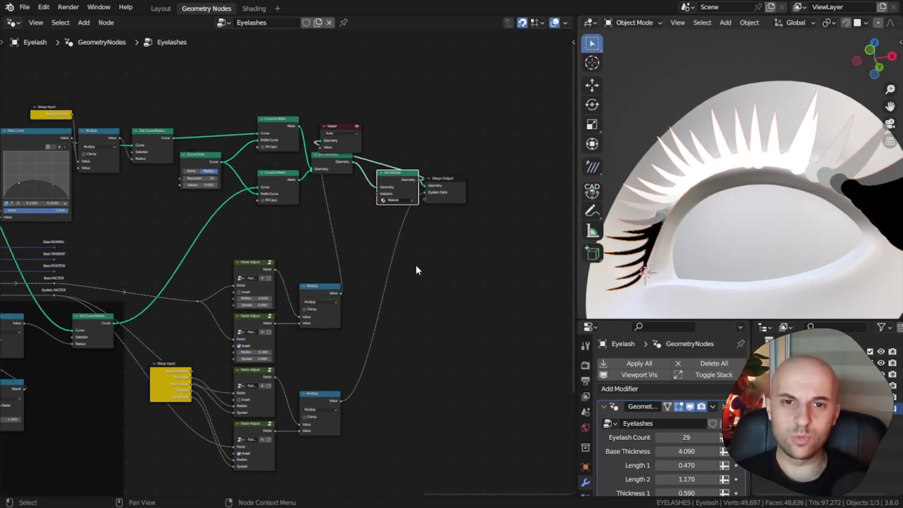
pyautogui.moveTo(348, 125); pyautogui.dragTo(450, 87)
# - Insert a Capture Attribute node set to Integer between the base curve's Set Curve Radius and its Curve to Mesh
pyautogui.scroll(5, 260, 165)
pyautogui.moveTo(260, 165); pyautogui.dragTo(487, 298, button='middle')
pyautogui.scroll(4, 354, 265)
pyautogui.moveTo(353, 265); pyautogui.dragTo(309, 268, button='middle')
pyautogui.click(219, 246)
pyautogui.click(287, 243)
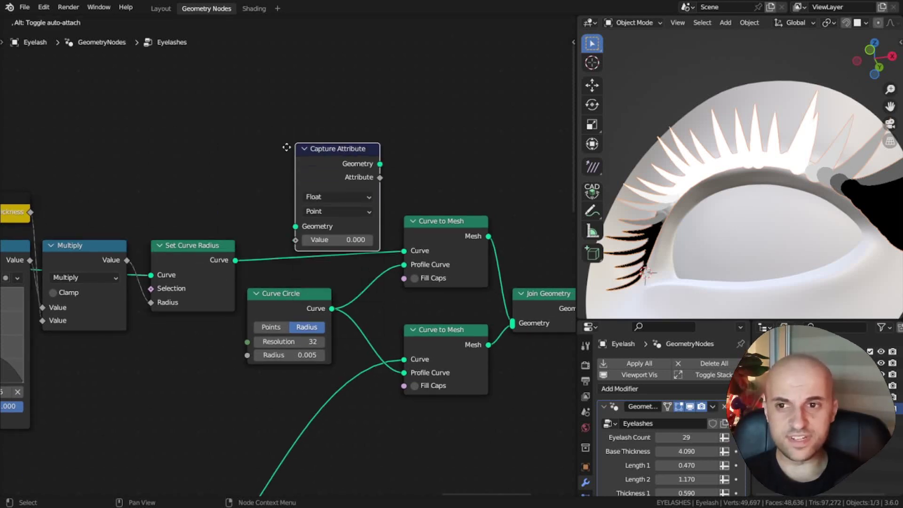
pyautogui.click(255, 97)
pyautogui.click(296, 149)
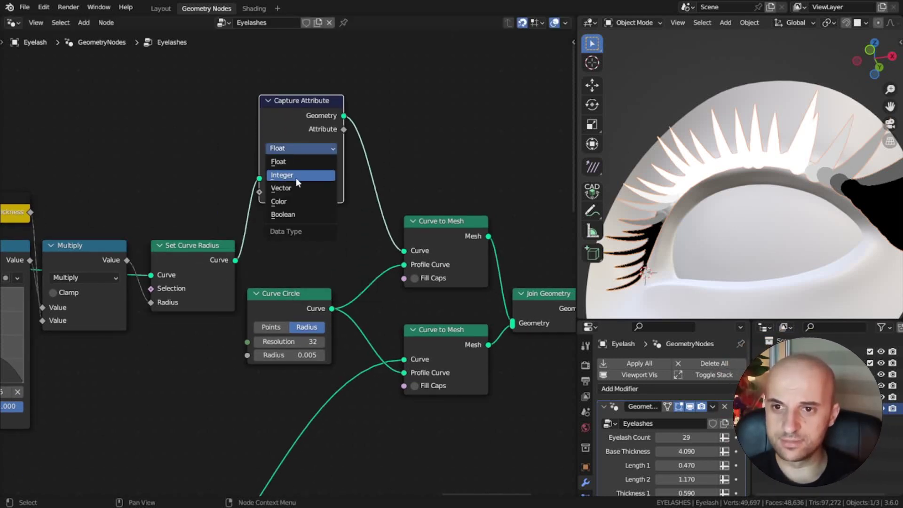
# - Feed the Capture Attribute's Value from a new Index node placed beneath it
pyautogui.moveTo(261, 191); pyautogui.dragTo(188, 217)
pyautogui.write('index')
pyautogui.press('Return')
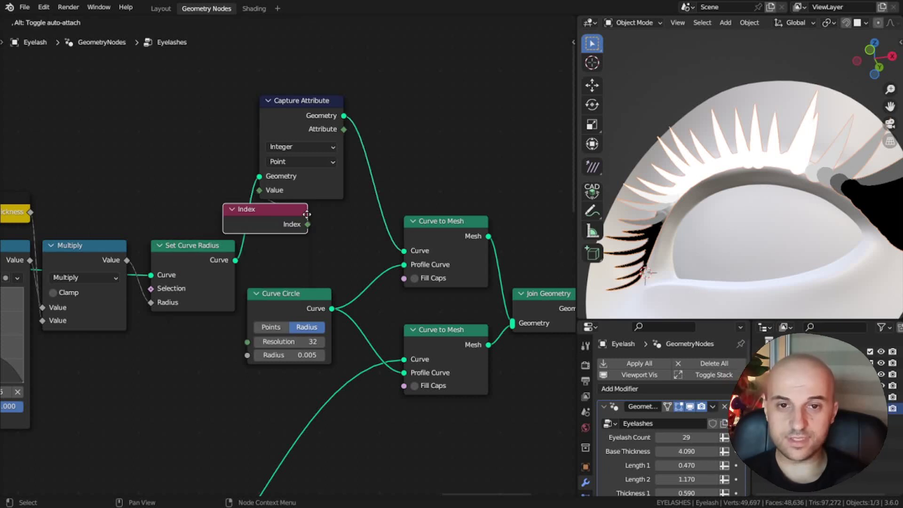
pyautogui.click(354, 222)
# - Preview the captured attribute through the Viewer and expose it as a group output named Base / Eyelash Mask
pyautogui.scroll(-3, 183, 160)
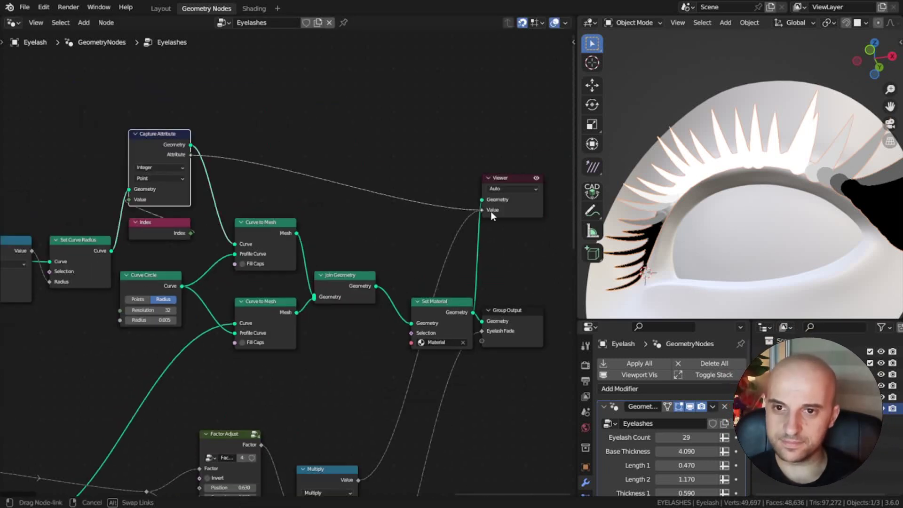
pyautogui.moveTo(490, 210); pyautogui.dragTo(482, 209)
pyautogui.moveTo(753, 198); pyautogui.dragTo(871, 207, button='middle')
pyautogui.scroll(4, 754, 258)
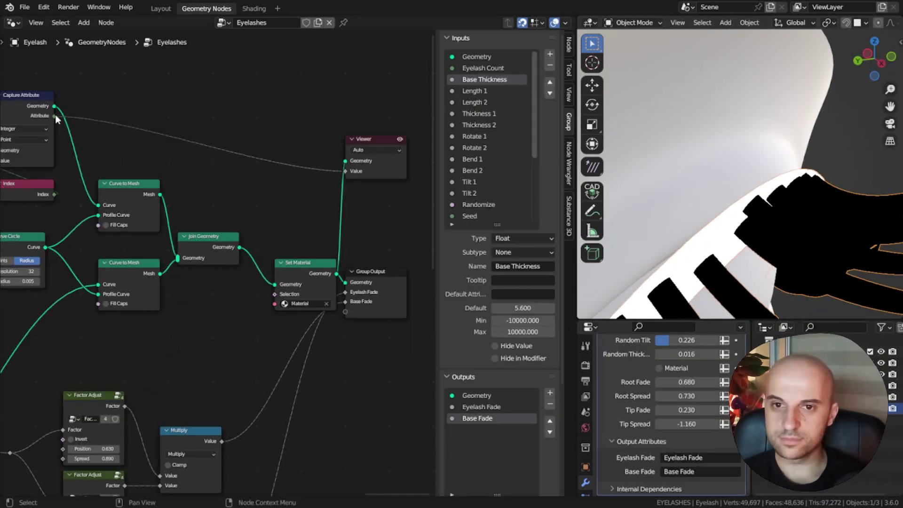
pyautogui.moveTo(320, 294); pyautogui.dragTo(345, 311)
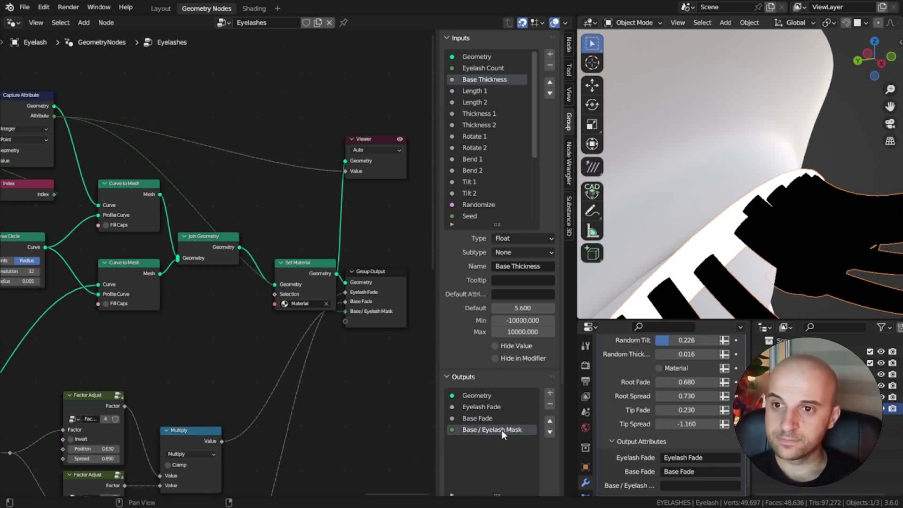
pyautogui.scroll(-1, 667, 464)
# - In the Shading workspace, duplicate an Attribute node, name it Base / Eyelash Mask, and connect its Color to the final Mix Shader's Fac
pyautogui.click(254, 8)
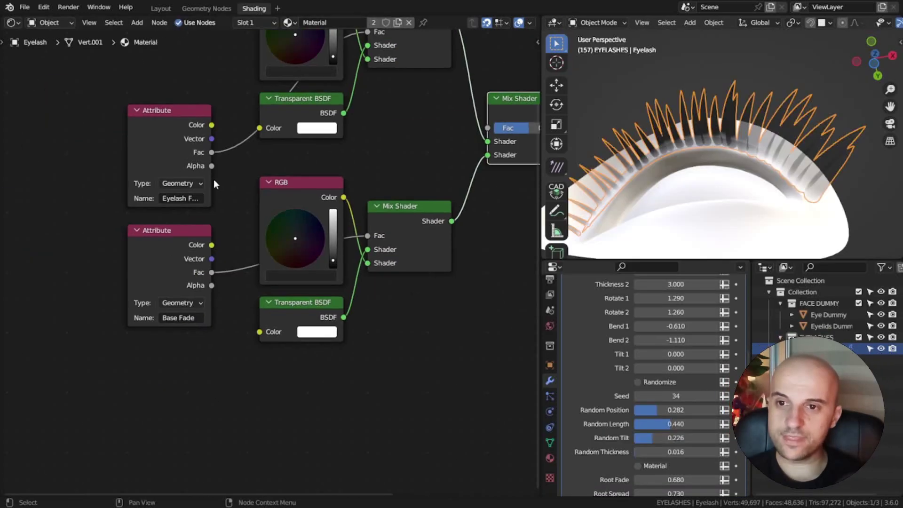
pyautogui.hotkey('shift', 'd')
pyautogui.click(187, 361)
pyautogui.hotkey('ctrl', 'v')
pyautogui.moveTo(251, 379); pyautogui.dragTo(109, 419, button='middle')
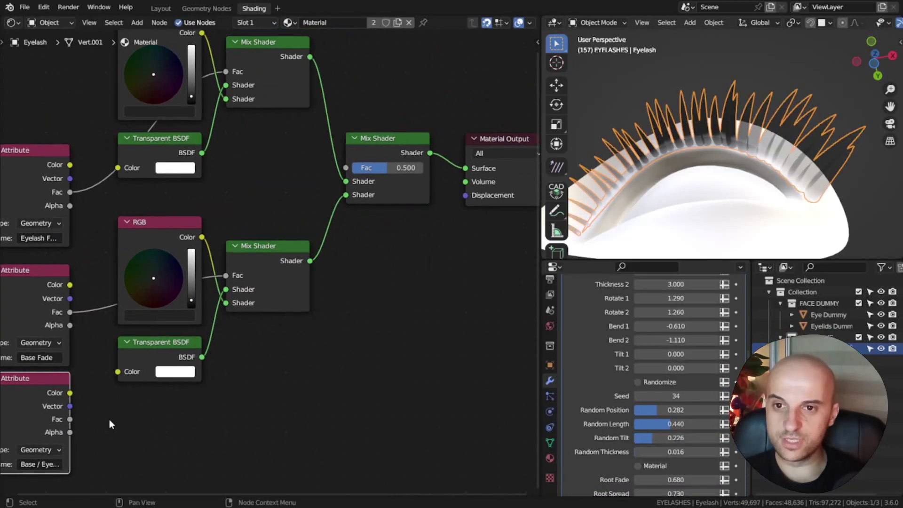
pyautogui.moveTo(342, 175); pyautogui.dragTo(346, 168)
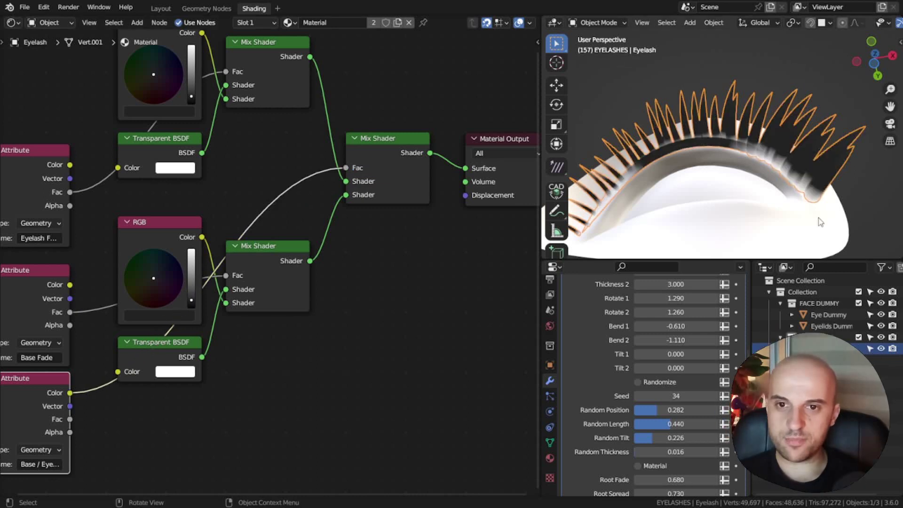
# - Fine-tune the base strip's fade with Base Fade 1 at 0.705 and an adjusted Base Spread 1
pyautogui.scroll(-8, 676, 392)
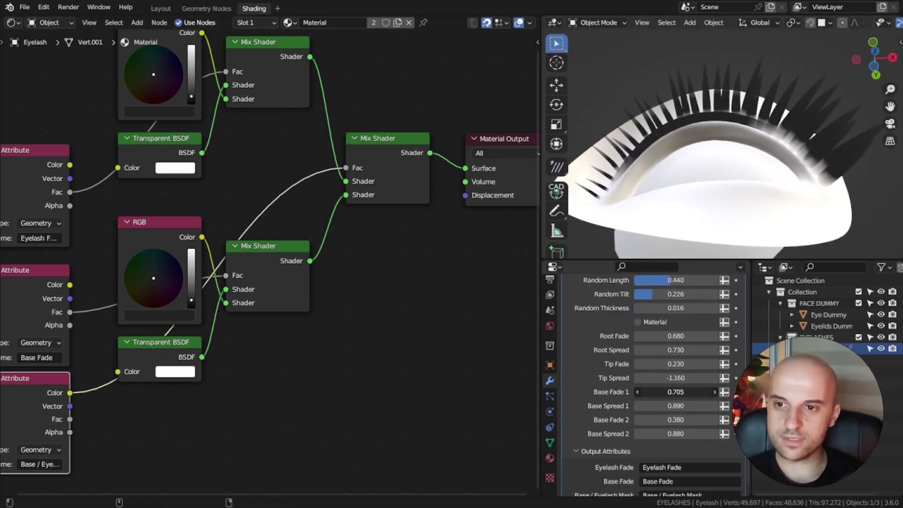
pyautogui.moveTo(675, 405); pyautogui.dragTo(678, 406)
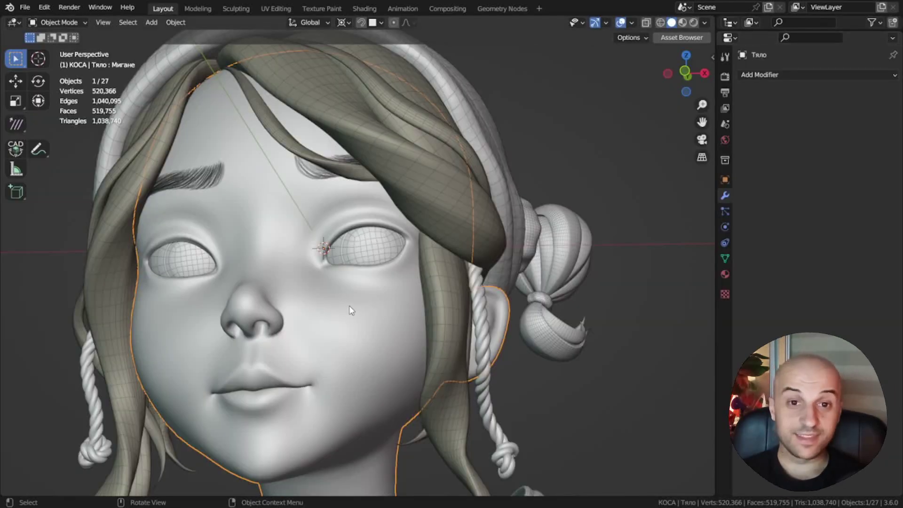
# - Add a single-vertex mesh at the 3D cursor beside the inner corner of the character's eye
pyautogui.scroll(6, 343, 306)
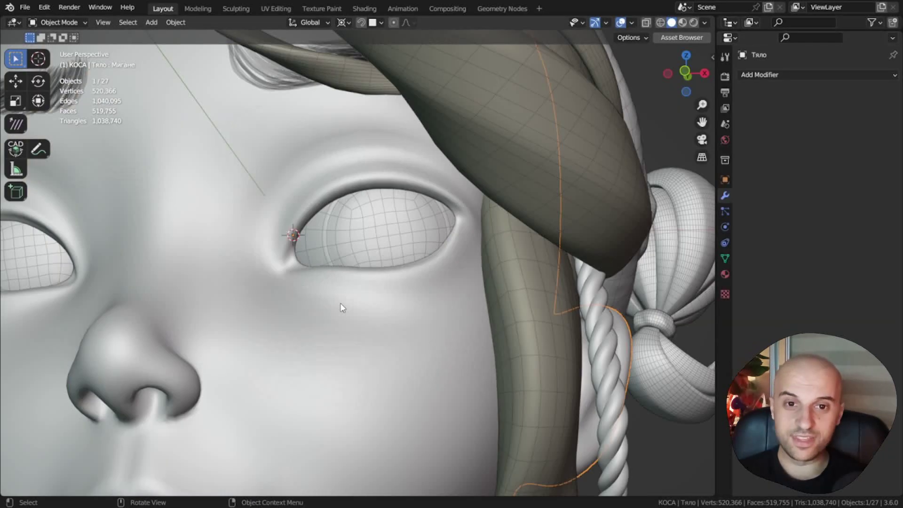
pyautogui.hotkey('shift', 'a')
pyautogui.moveTo(250, 253)
pyautogui.moveTo(346, 394)
pyautogui.click(435, 394)
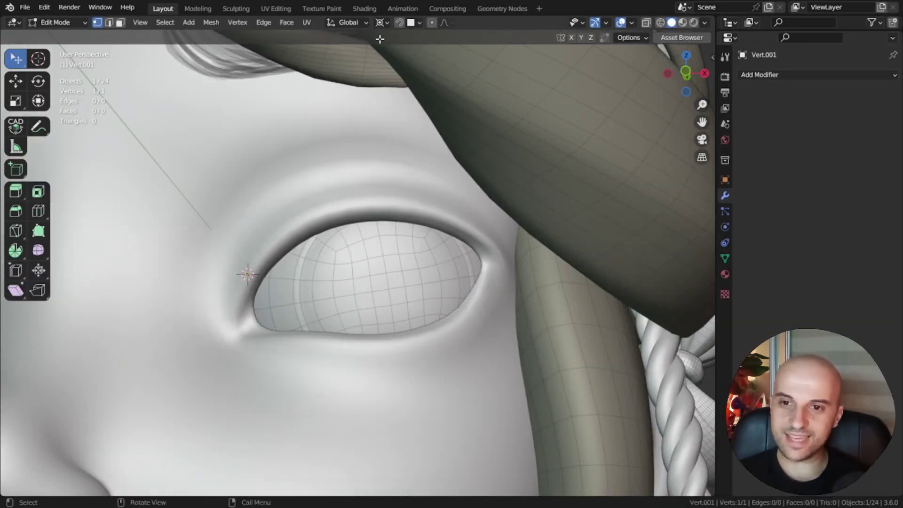
# - Change the transform pivot point and move the vertex, snapped to the skin, to the eye's inner corner
pyautogui.click(381, 22)
pyautogui.click(392, 73)
pyautogui.press('g')
pyautogui.click(233, 327)
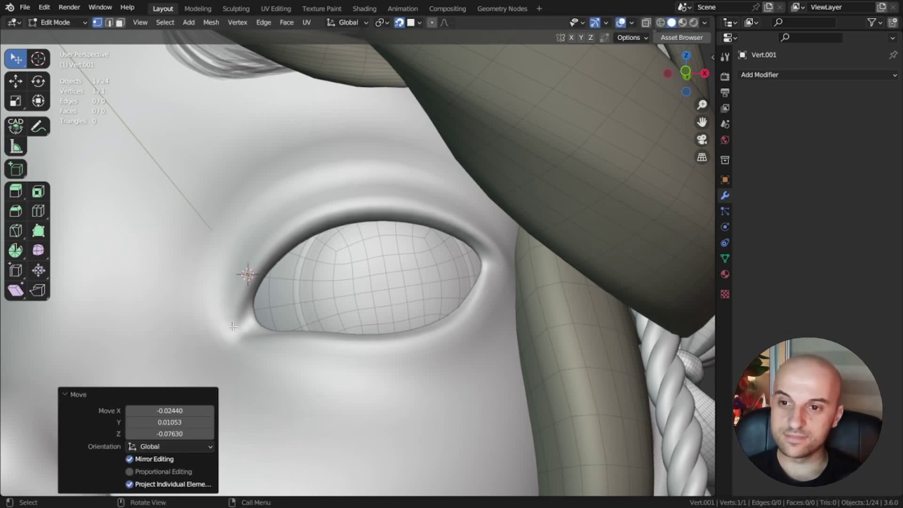
# - Extrude the vertex six times along the upper eyelid to just past the outer corner, snapping each point to the skin
pyautogui.scroll(3, 235, 326)
pyautogui.press('e')
pyautogui.click(287, 225)
pyautogui.press('e')
pyautogui.click(281, 191)
pyautogui.press('e')
pyautogui.click(399, 167)
pyautogui.press('e')
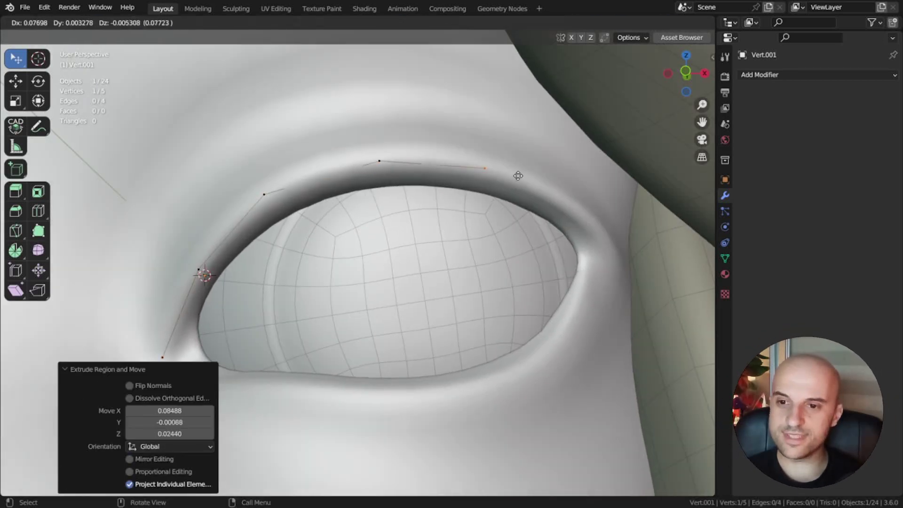
pyautogui.click(518, 176)
pyautogui.moveTo(517, 183); pyautogui.dragTo(496, 191, button='middle')
pyautogui.scroll(-2, 494, 202)
pyautogui.press('e')
pyautogui.click(608, 278)
pyautogui.scroll(-2, 608, 278)
# - Add a Geometry Nodes modifier using the Eyelashes group, with Length 1 at 0.760 and Thickness 1 at 1.470
pyautogui.click(818, 74)
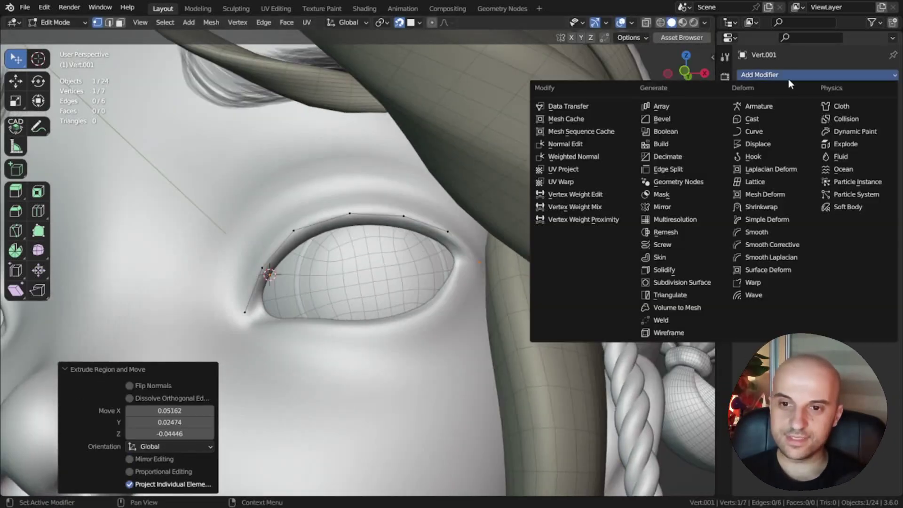
pyautogui.click(631, 181)
pyautogui.click(749, 135)
pyautogui.click(639, 209)
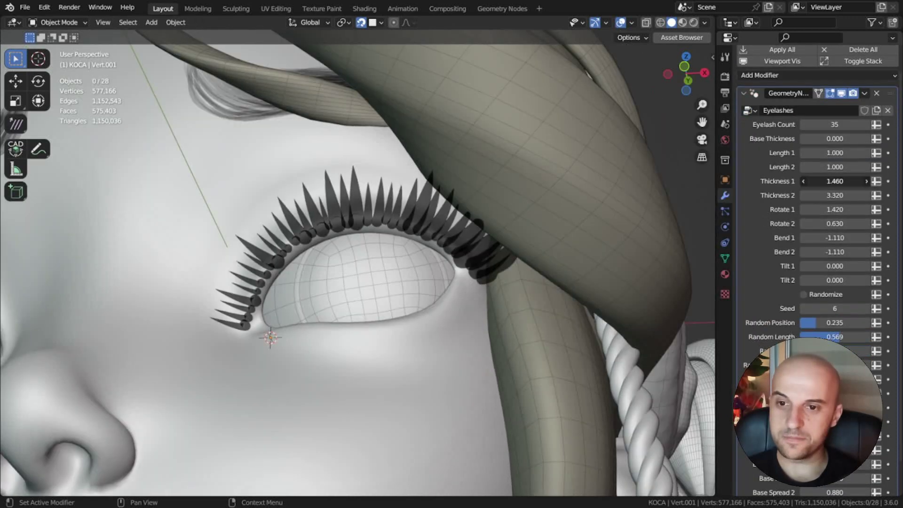
pyautogui.scroll(-4, 406, 269)
# - Slide and reposition the inner-corner vertices of the lash line with X-ray on, ending in Object Mode with X-ray off
pyautogui.scroll(6, 406, 282)
pyautogui.scroll(2, 405, 294)
pyautogui.press('g')
pyautogui.press('g')
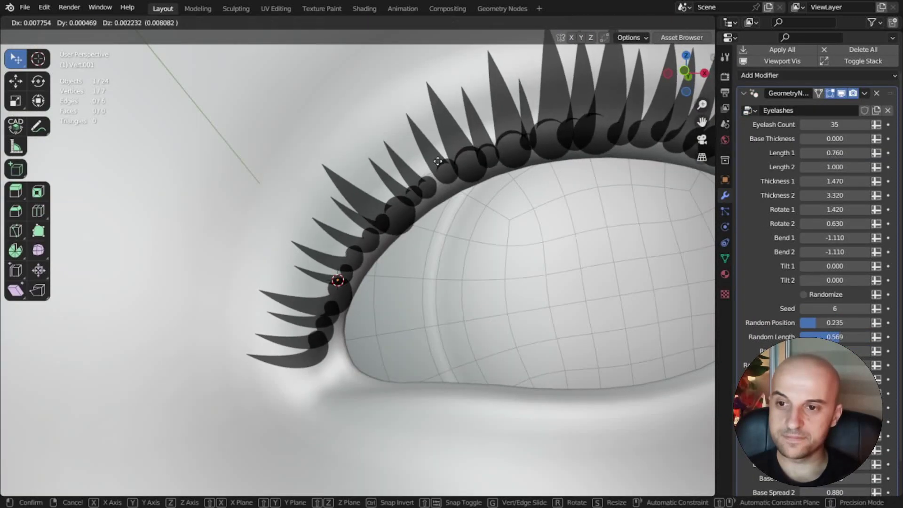
pyautogui.scroll(-2, 399, 292)
pyautogui.hotkey('alt', 'z')
pyautogui.press('g')
pyautogui.click(394, 288)
pyautogui.hotkey('alt', 'z')
pyautogui.press('Tab')
# - Set the Eyelash Count to 36 and the Seed to 8
pyautogui.scroll(-6, 395, 289)
pyautogui.moveTo(842, 124); pyautogui.dragTo(854, 124)
pyautogui.click(866, 308)
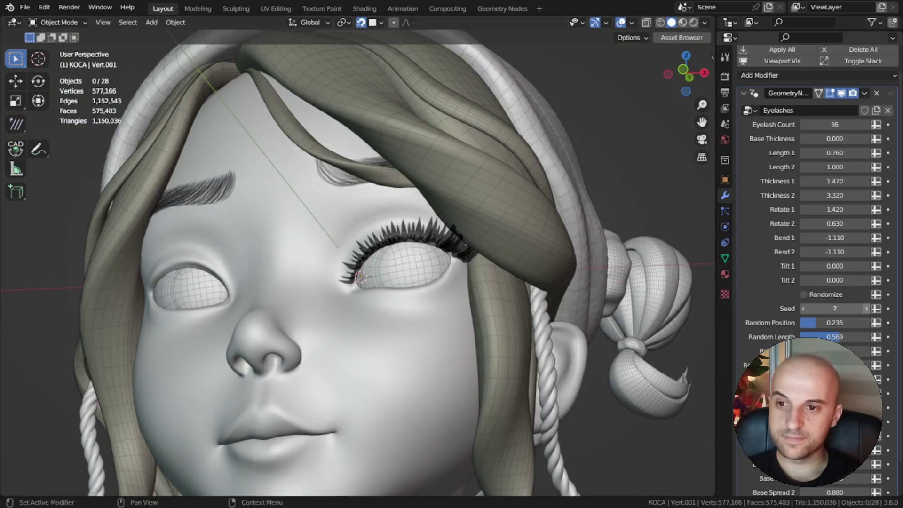
pyautogui.scroll(3, 472, 292)
pyautogui.click(356, 298)
pyautogui.click(356, 299)
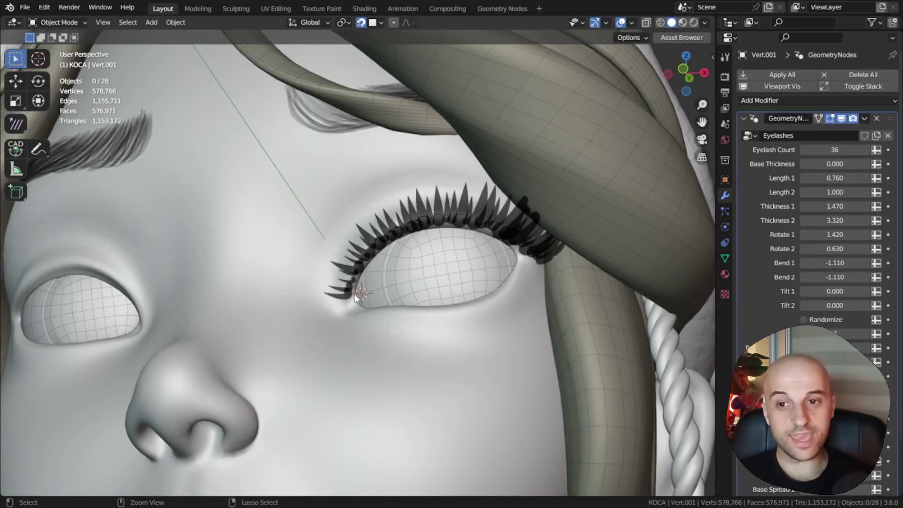
pyautogui.hotkey('shift', 'r')
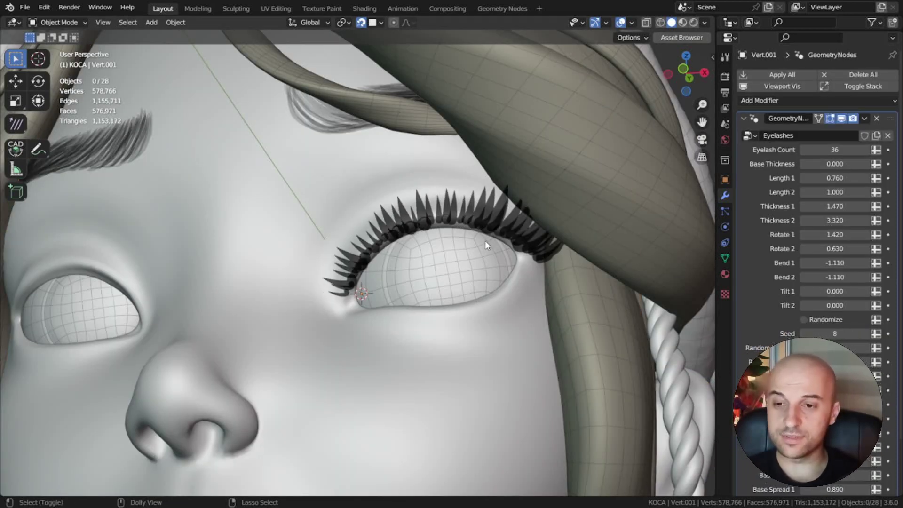
# - Select the body mesh and examine its Мигане shape key
pyautogui.click(633, 372)
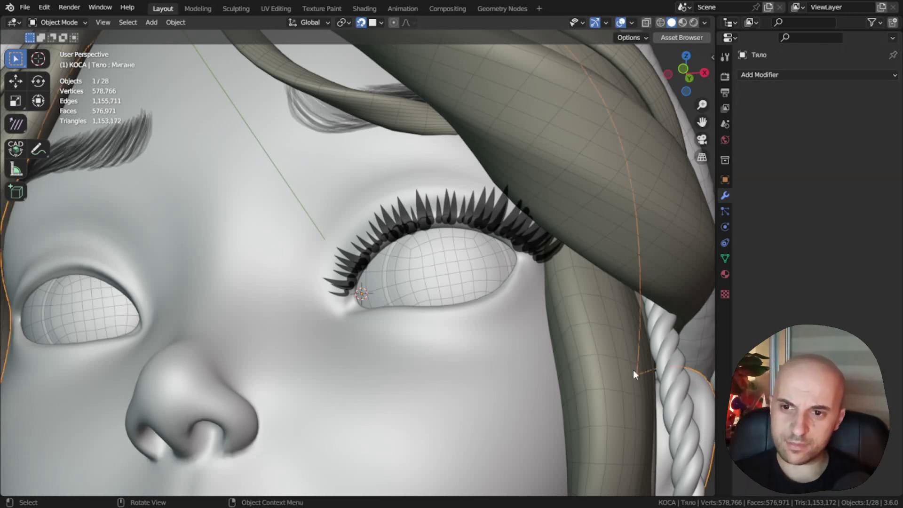
pyautogui.click(725, 258)
pyautogui.moveTo(844, 274)
pyautogui.mouseDown()
pyautogui.moveTo(870, 274)
pyautogui.moveTo(844, 274)
pyautogui.mouseUp()
# - Add a Surface Deform modifier to the eyelash object and place it above the collapsed Geometry Nodes modifier
pyautogui.click(486, 215)
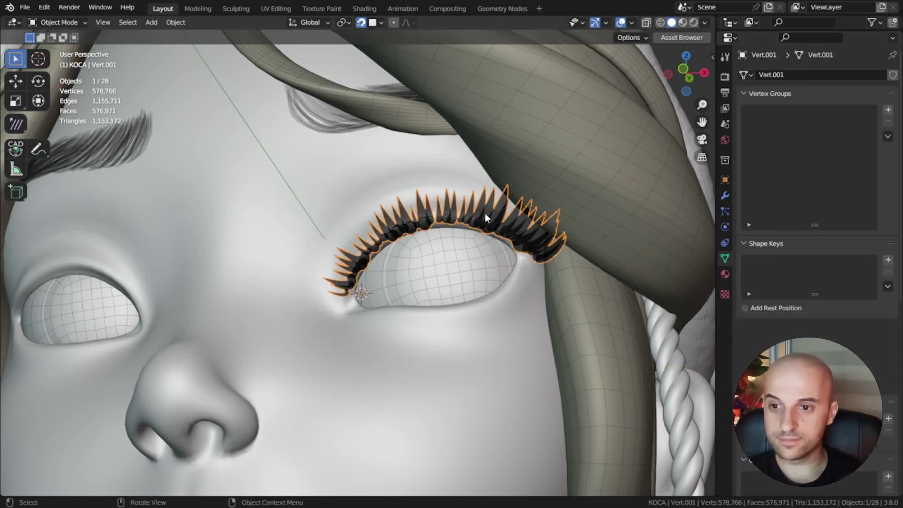
pyautogui.click(726, 196)
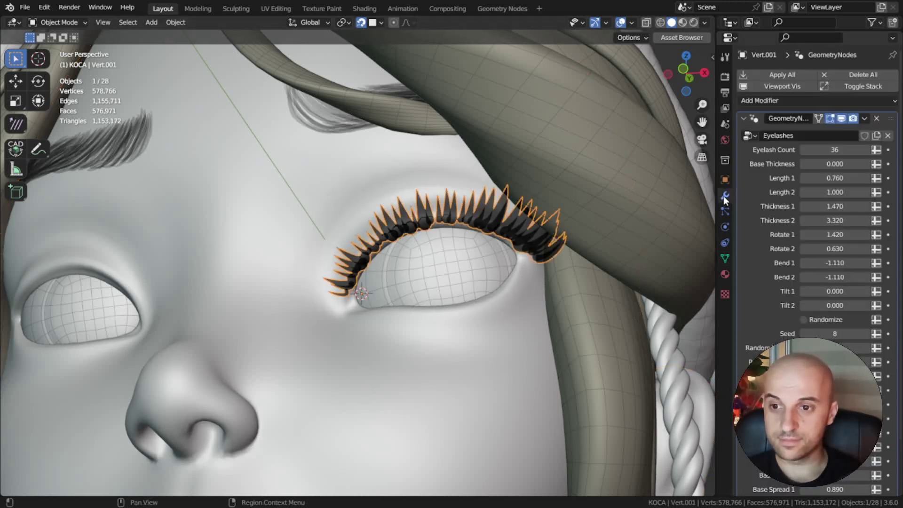
pyautogui.click(745, 119)
pyautogui.click(771, 101)
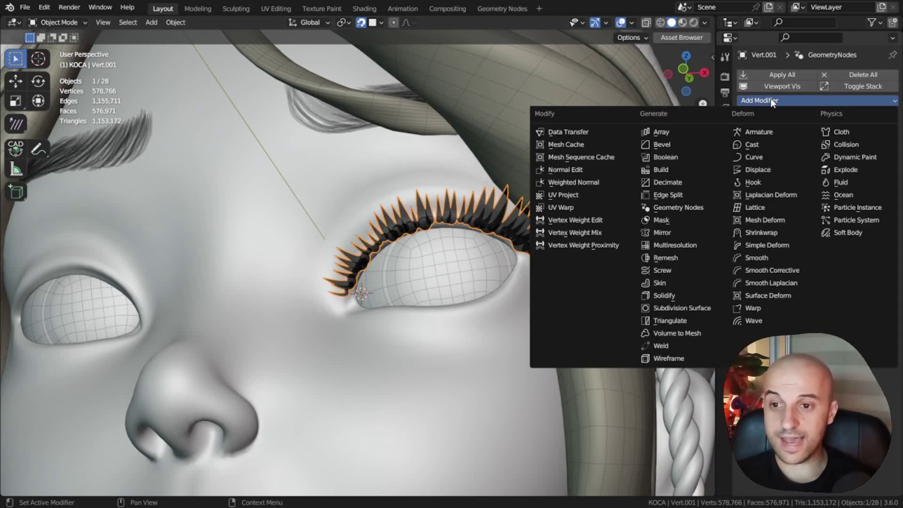
pyautogui.click(785, 295)
pyautogui.moveTo(890, 133); pyautogui.dragTo(893, 123)
# - Set the Surface Deform target to the body mesh Тяло and bind the lash line to it
pyautogui.click(876, 136)
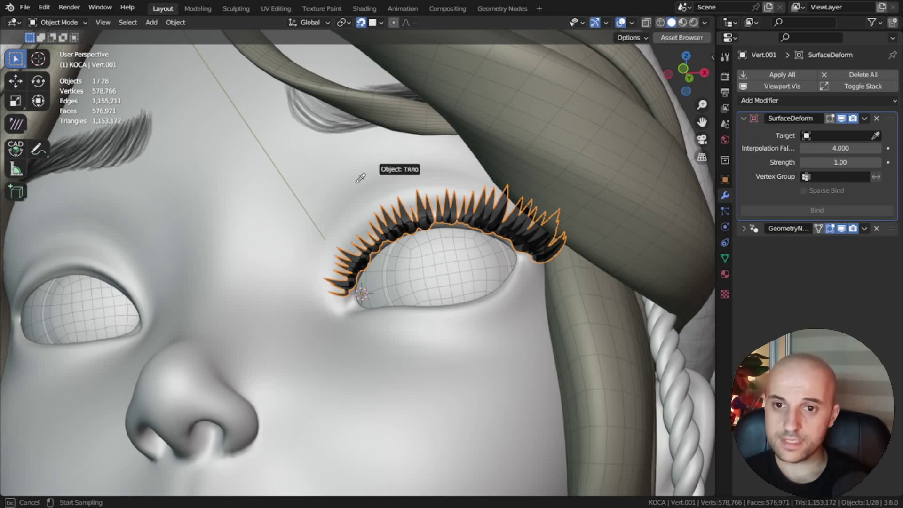
pyautogui.click(312, 178)
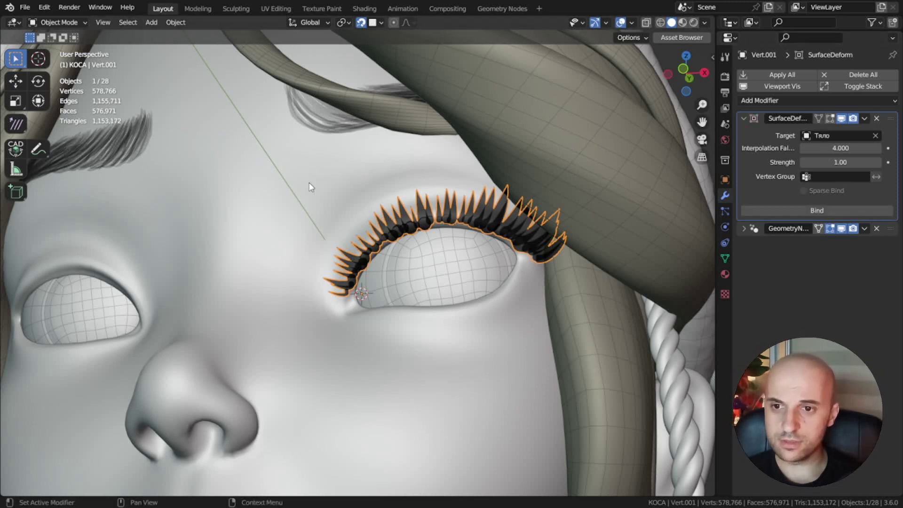
pyautogui.click(817, 210)
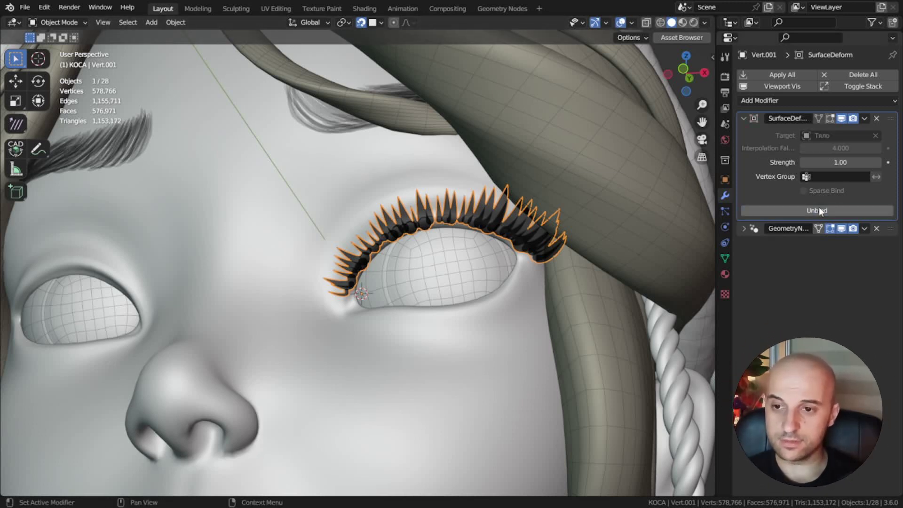
# - Select the body mesh and vary its Мигане shape key value to check that the bound eyelashes follow the blinking eyelid
pyautogui.click(499, 347)
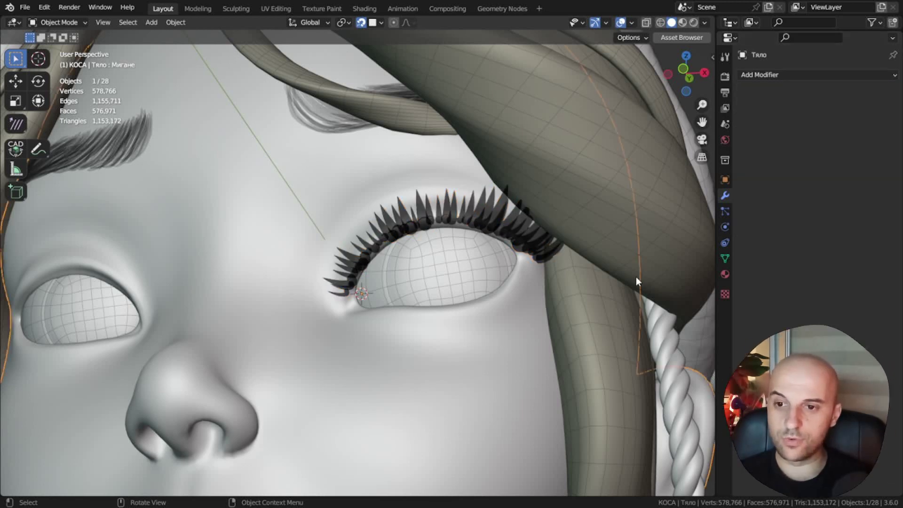
pyautogui.click(725, 258)
pyautogui.moveTo(846, 273)
pyautogui.mouseDown()
pyautogui.moveTo(874, 274)
pyautogui.moveTo(842, 274)
pyautogui.mouseUp()
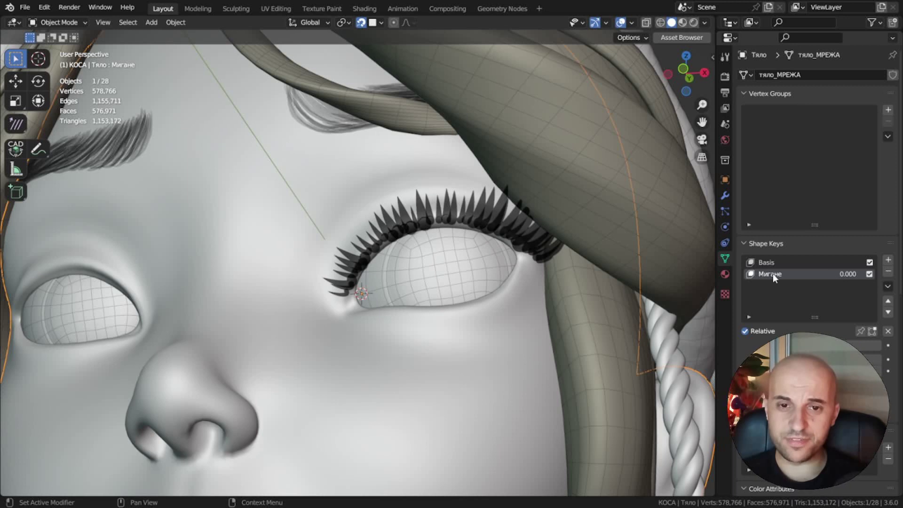
pyautogui.scroll(-8, 311, 264)
pyautogui.moveTo(311, 263); pyautogui.dragTo(368, 269, button='middle')
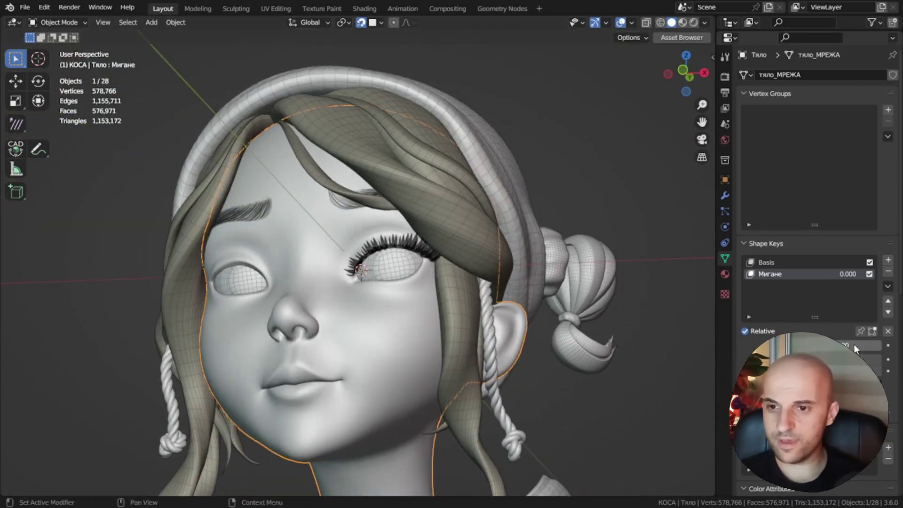
pyautogui.moveTo(857, 345); pyautogui.dragTo(800, 345)
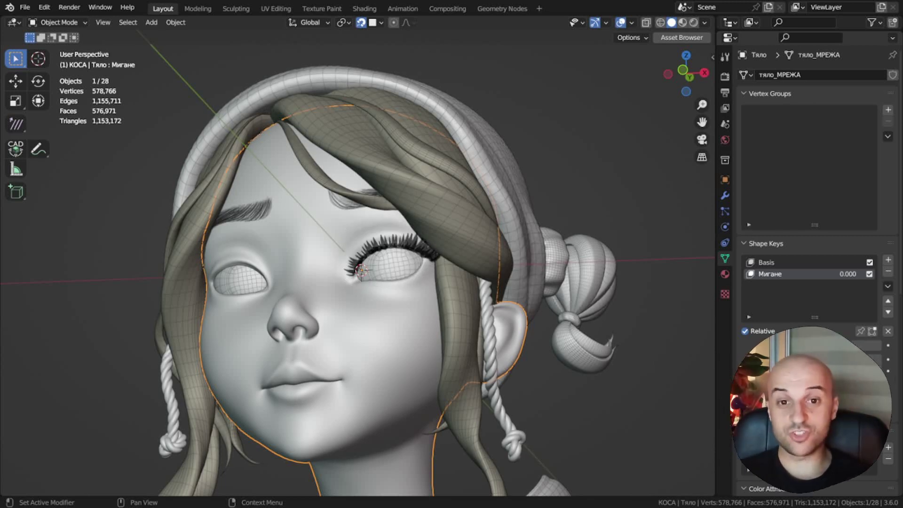
pyautogui.moveTo(849, 276)
pyautogui.mouseDown()
pyautogui.moveTo(842, 277)
pyautogui.moveTo(880, 277)
pyautogui.moveTo(837, 277)
pyautogui.mouseUp()
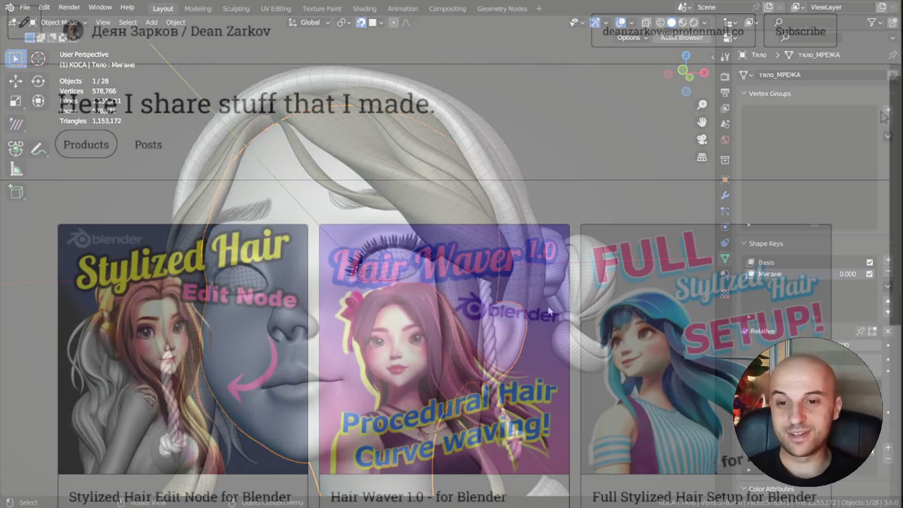
# - Switch to the web store page and look through its product listing for the Eyelashes Generator for Blender
pyautogui.scroll(-5, 452, 282)
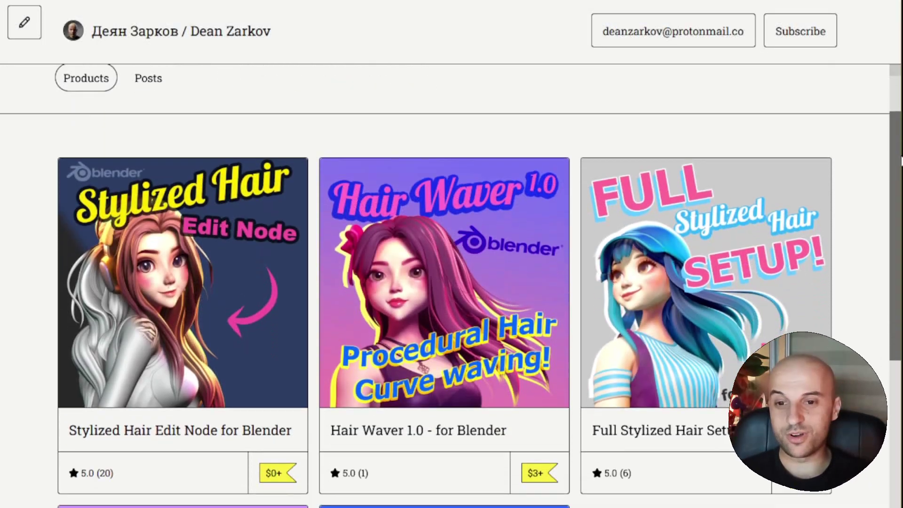
pyautogui.scroll(-4, 452, 282)
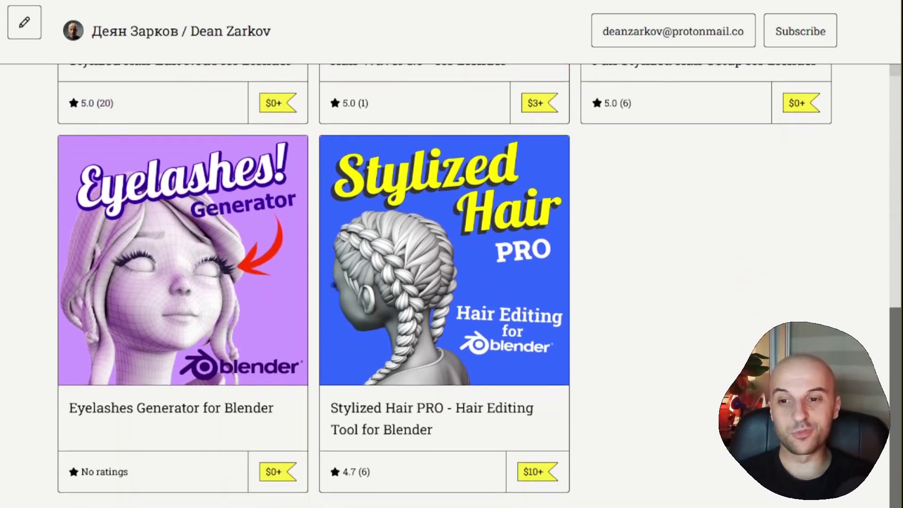